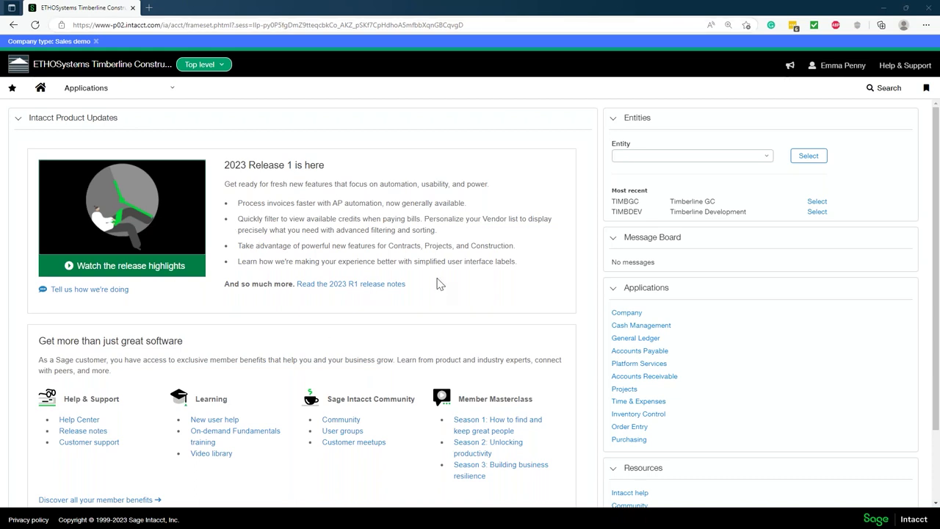
Preview the 2023 Release 1 highlights video and read the release note on general availability of AP Automation.
click(123, 223)
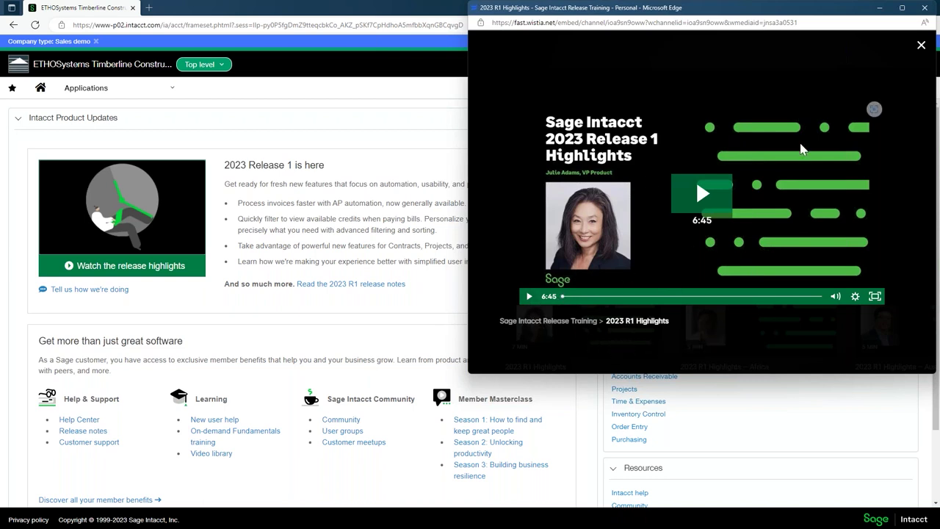
click(924, 7)
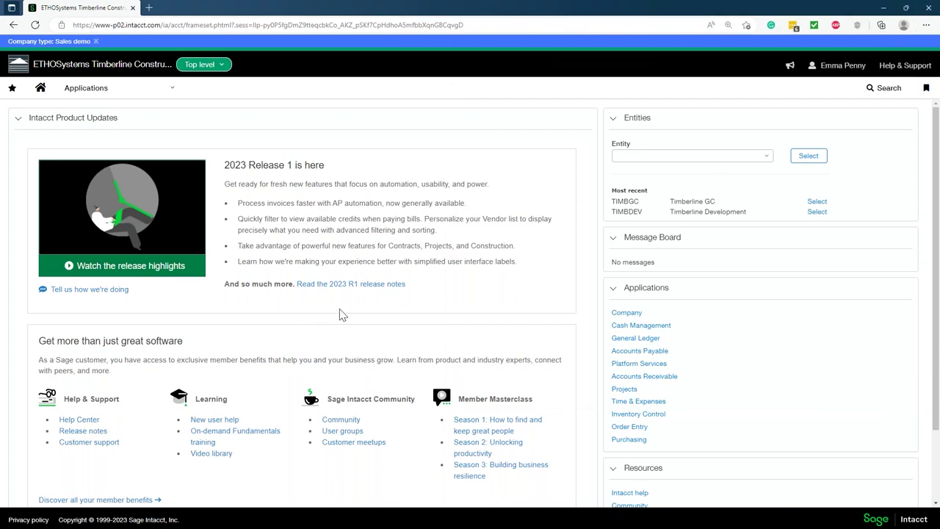
click(334, 285)
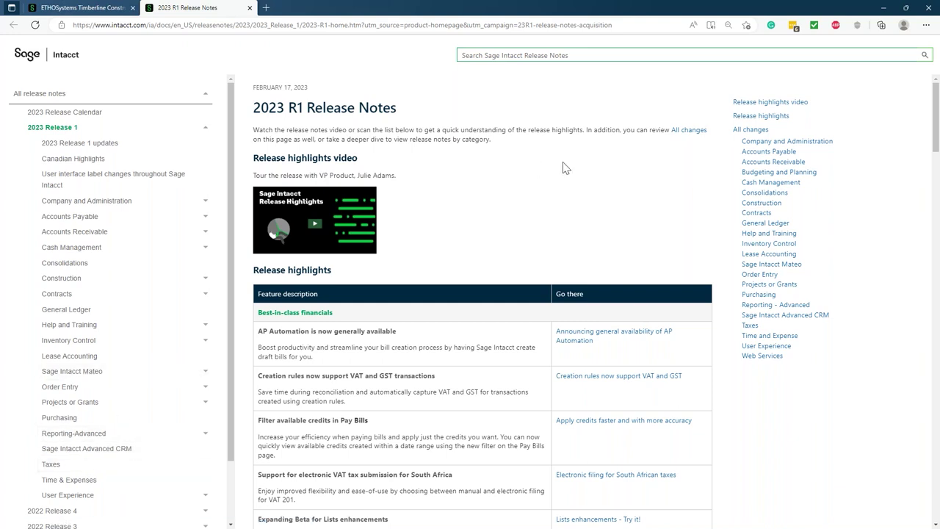
scroll(566, 221, down, 1)
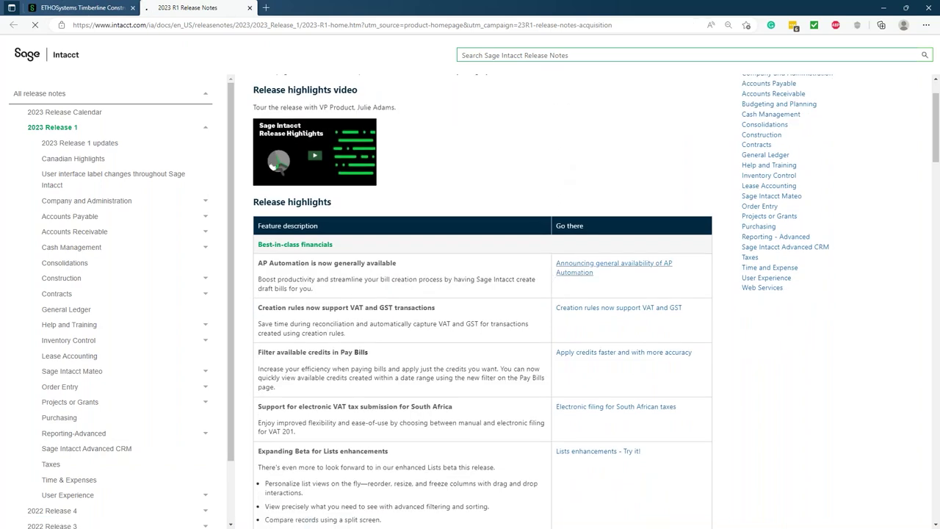
click(572, 265)
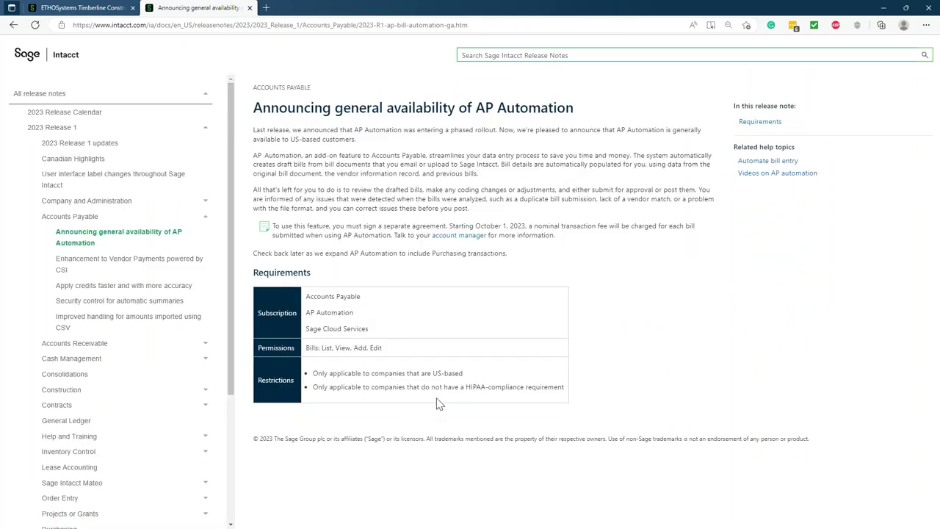
click(250, 8)
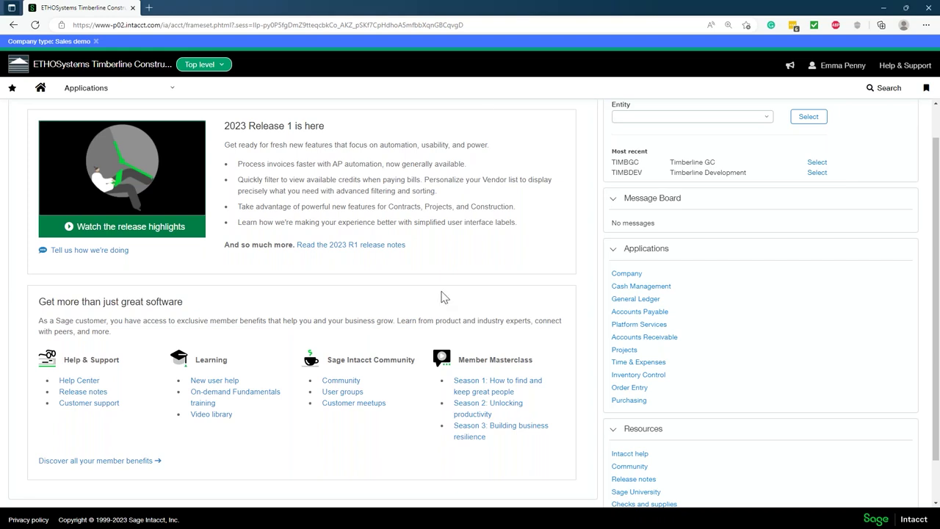
scroll(443, 297, up, 1)
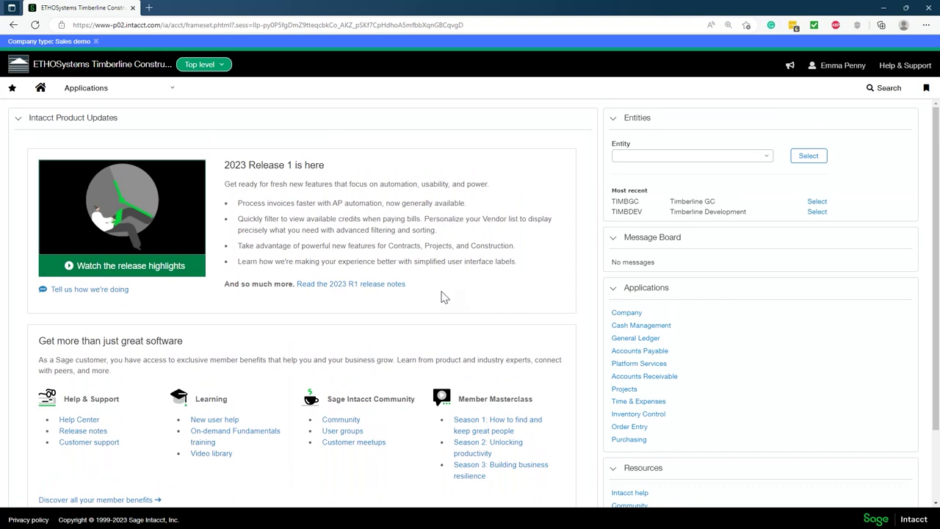
Open the TIMBGC--Timberline GC entity from the top level and switch to its session.
click(212, 68)
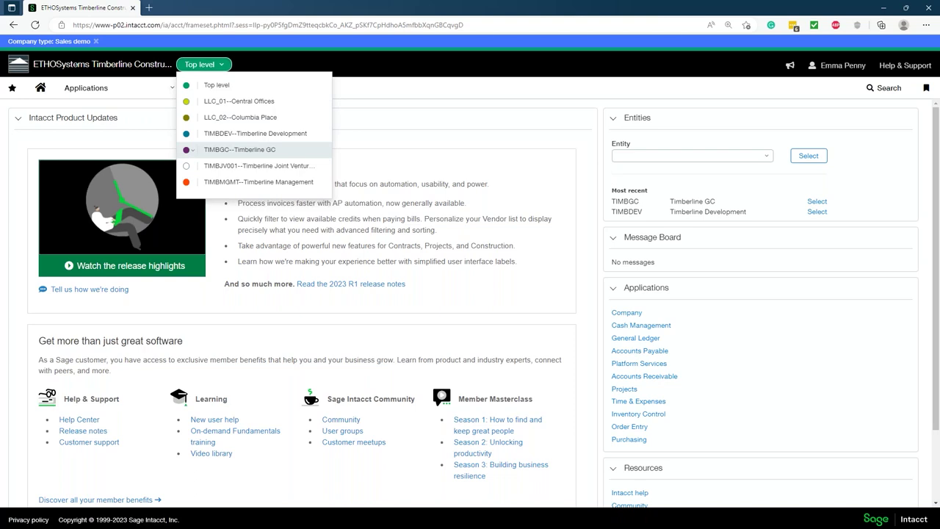
click(242, 149)
click(100, 7)
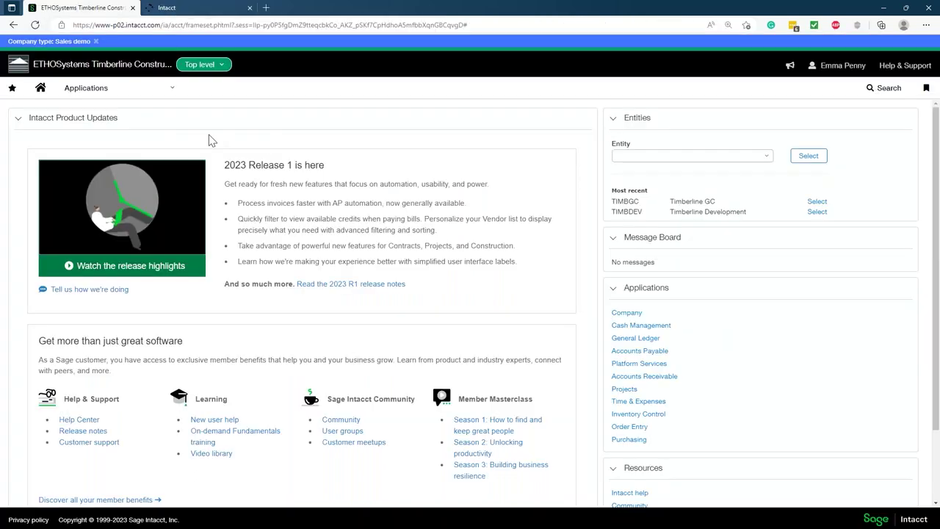
click(125, 91)
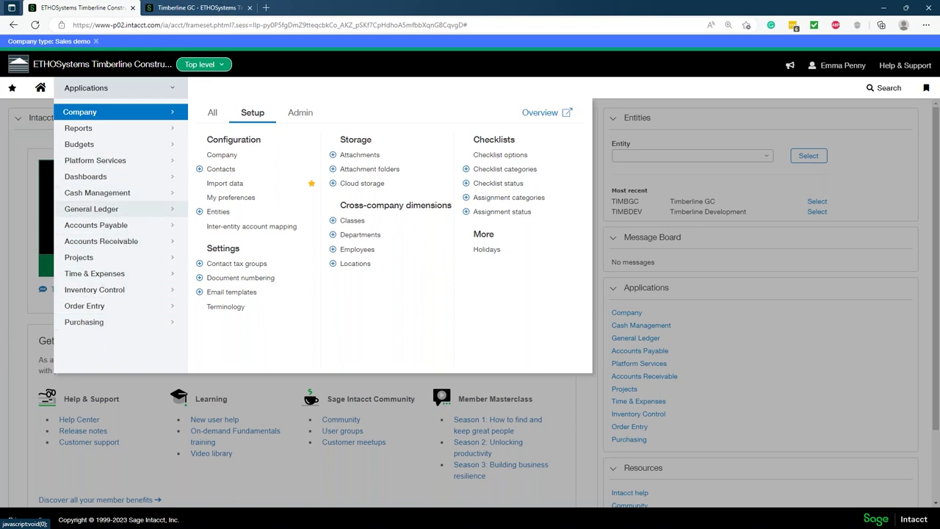
click(204, 9)
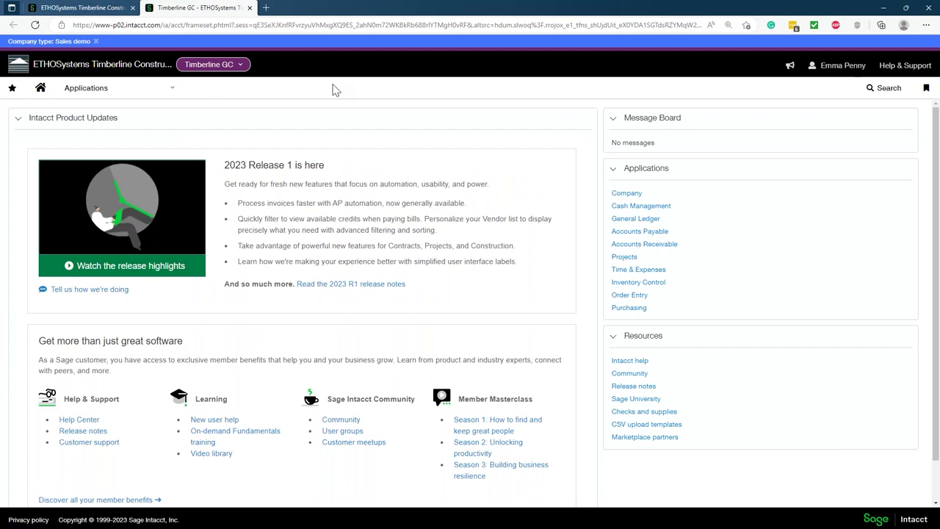
Open the Project Performance dashboard in the Timberline GC entity.
click(153, 96)
click(133, 166)
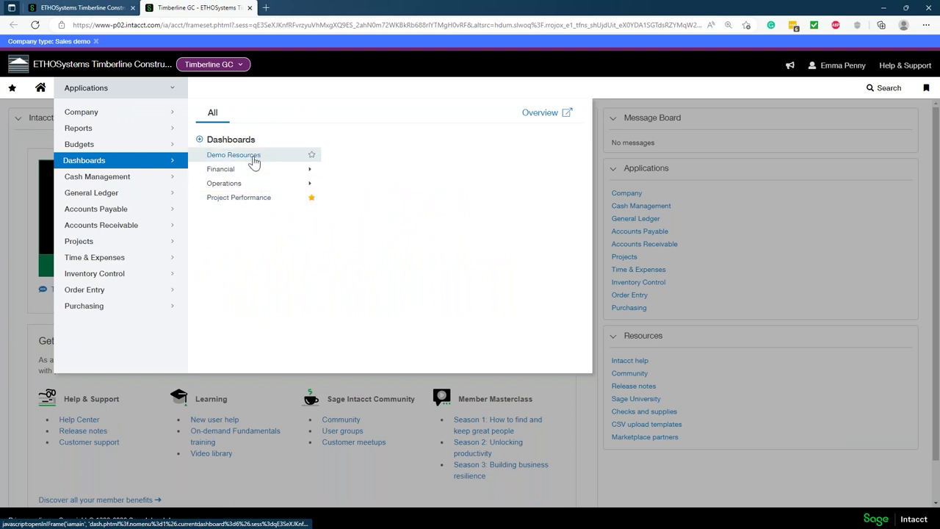
click(247, 197)
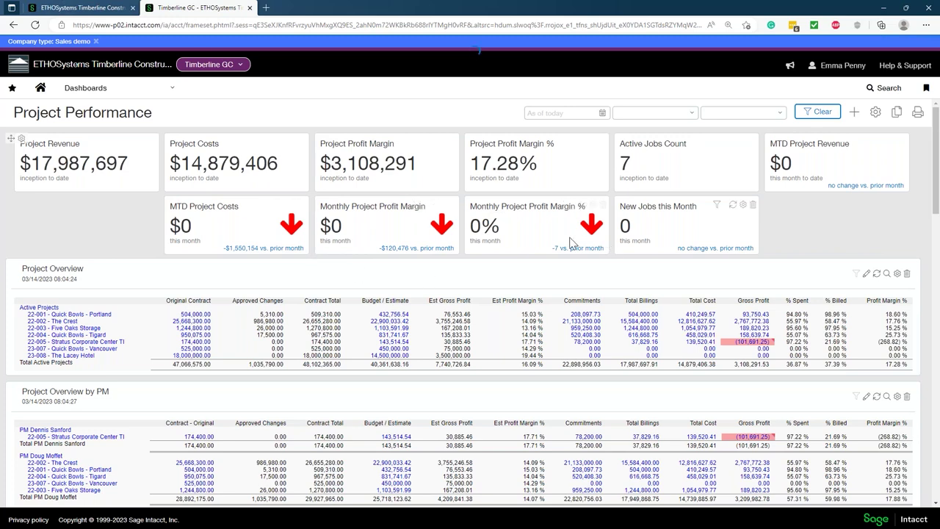
Try the BEAVERTON--Beaverton location as a dashboard filter and browse the available project filter choices.
click(575, 113)
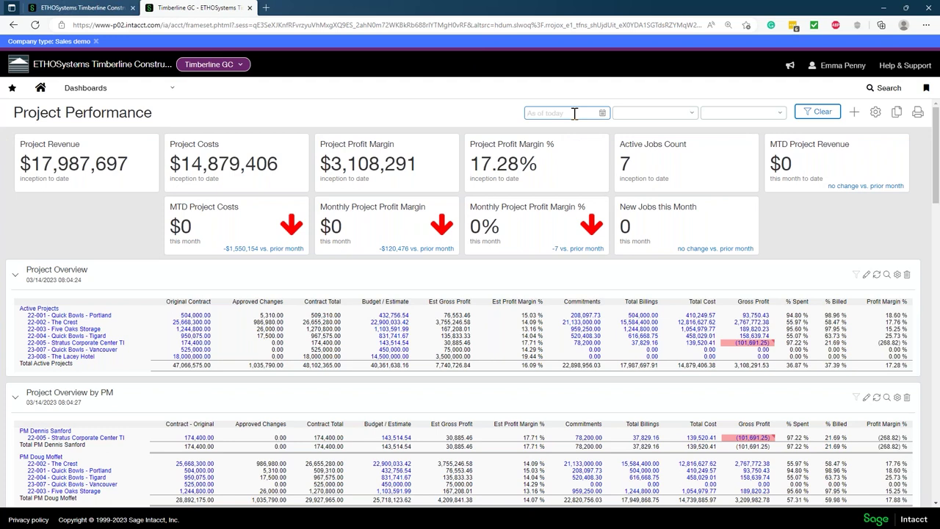
click(694, 114)
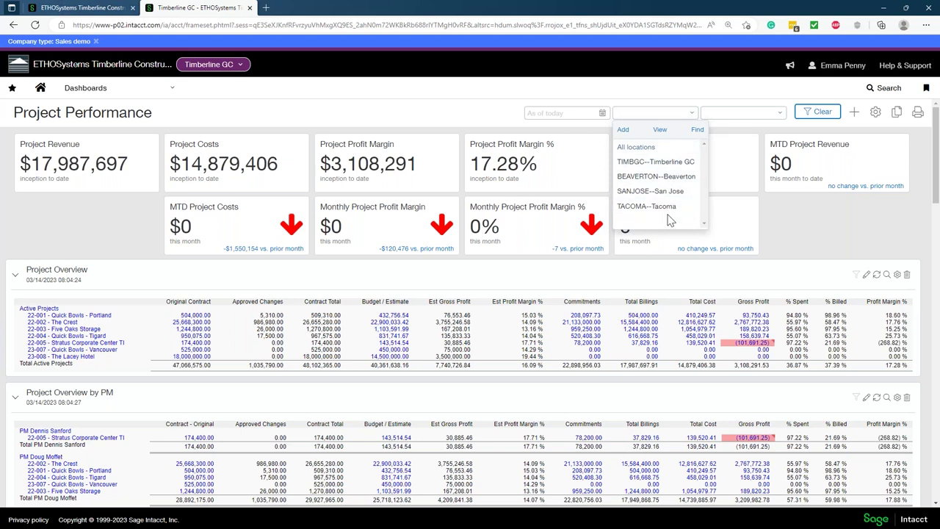
click(661, 177)
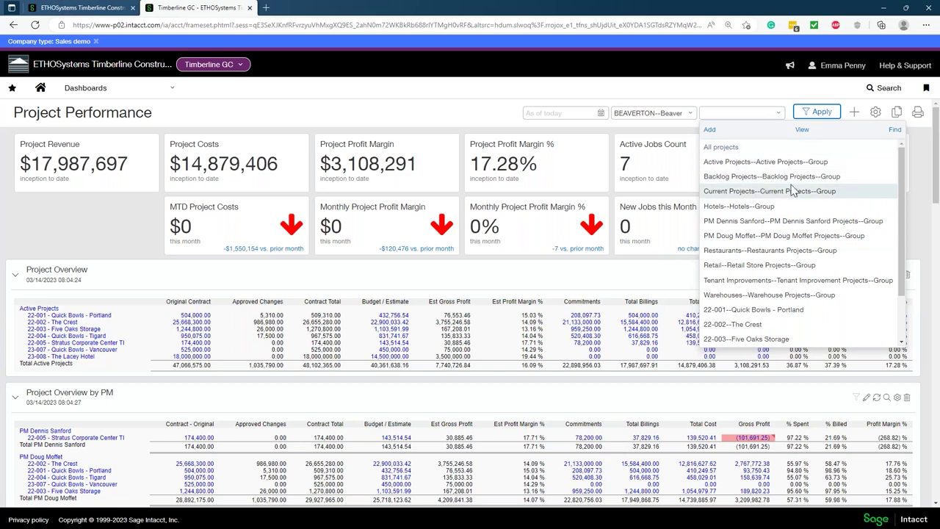
scroll(804, 220, down, 2)
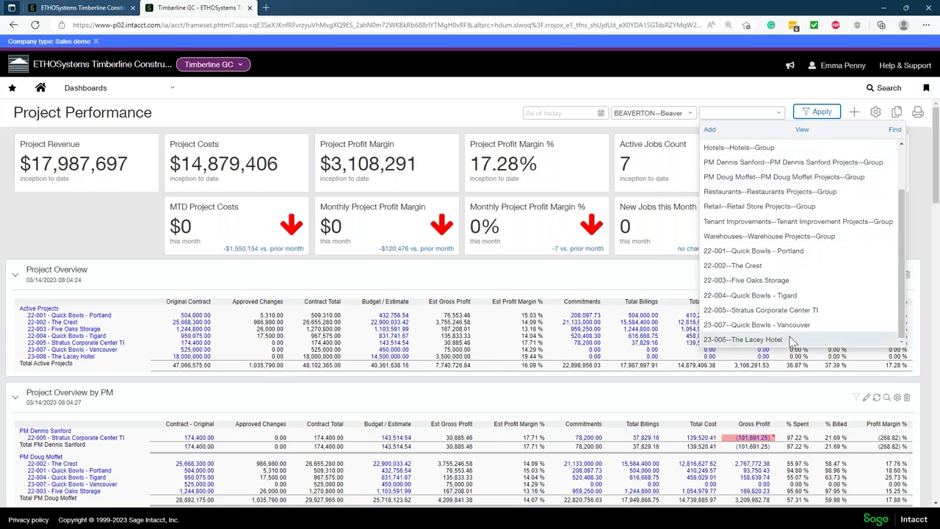
scroll(790, 203, up, 2)
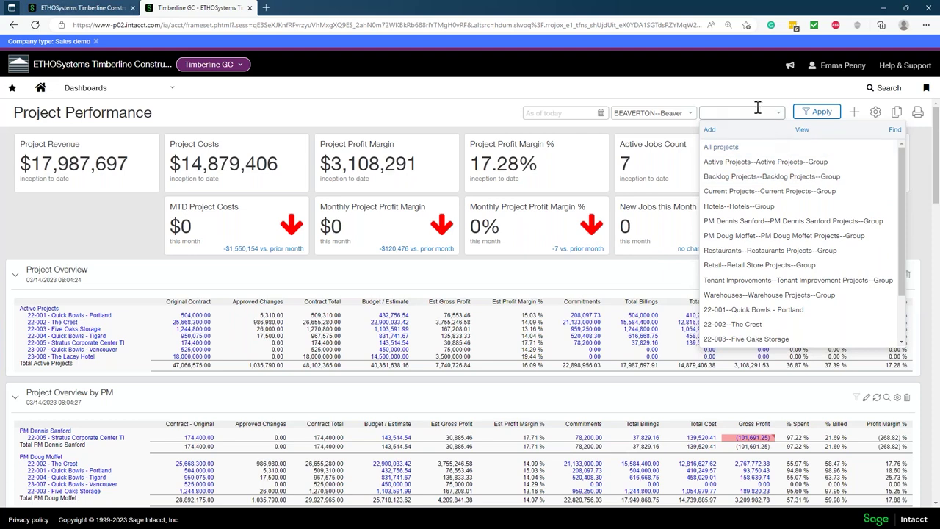
click(581, 114)
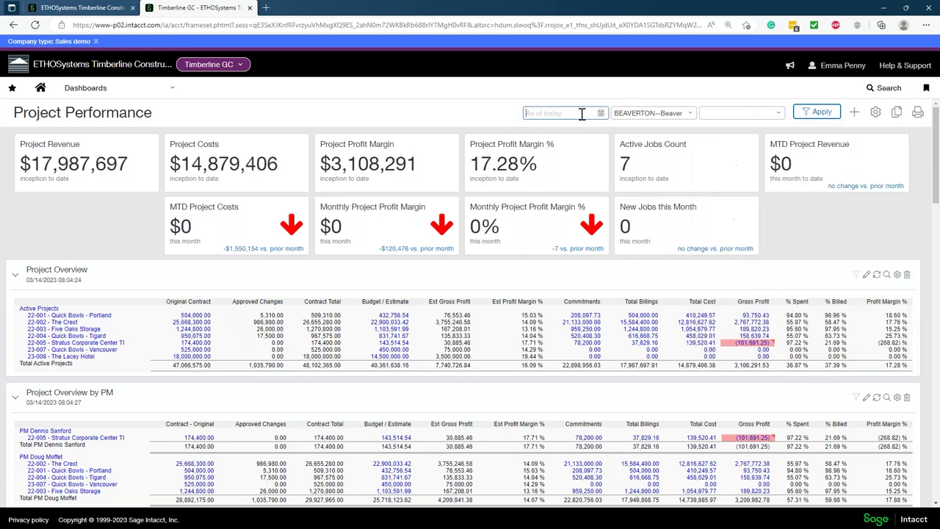
click(645, 113)
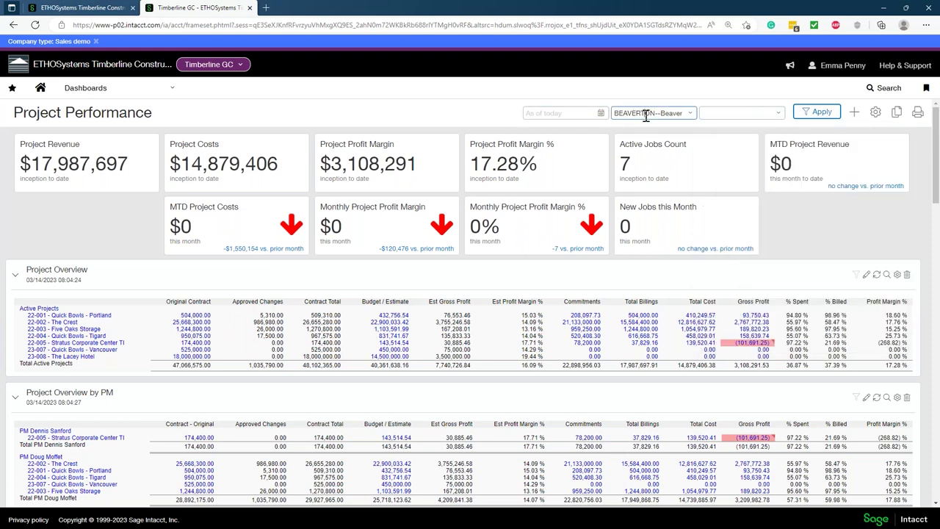
key(ctrl+a)
key(BackSpace)
Filter the Project Performance dashboard to the as-of date 06/01/2022.
click(581, 115)
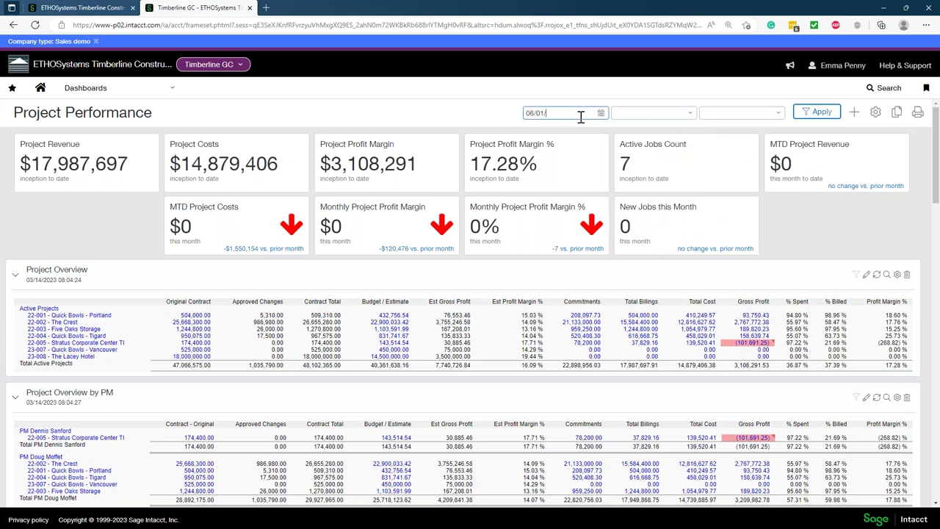
text(06/01/2022)
click(817, 112)
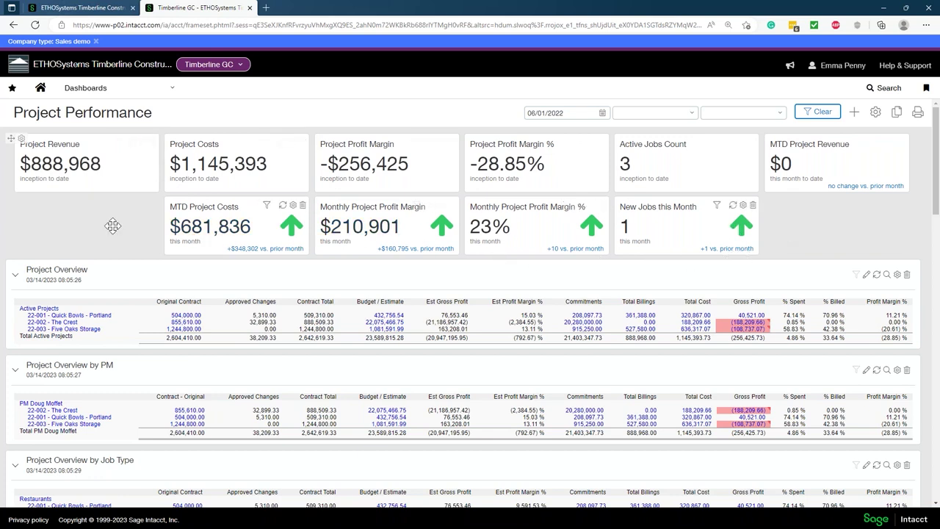
Review the dashboard's performance cards and open the report behind MTD Project Costs in a widened window.
mouse_move(77, 167)
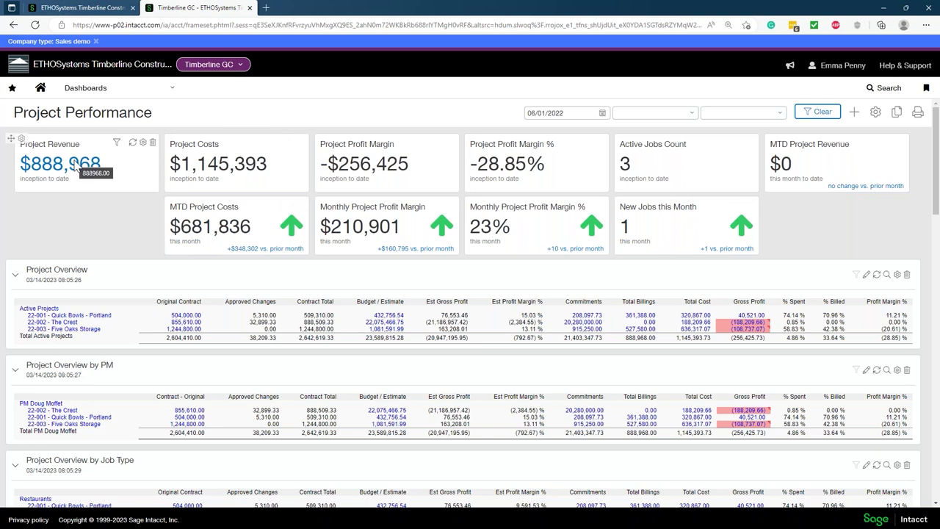
mouse_move(236, 179)
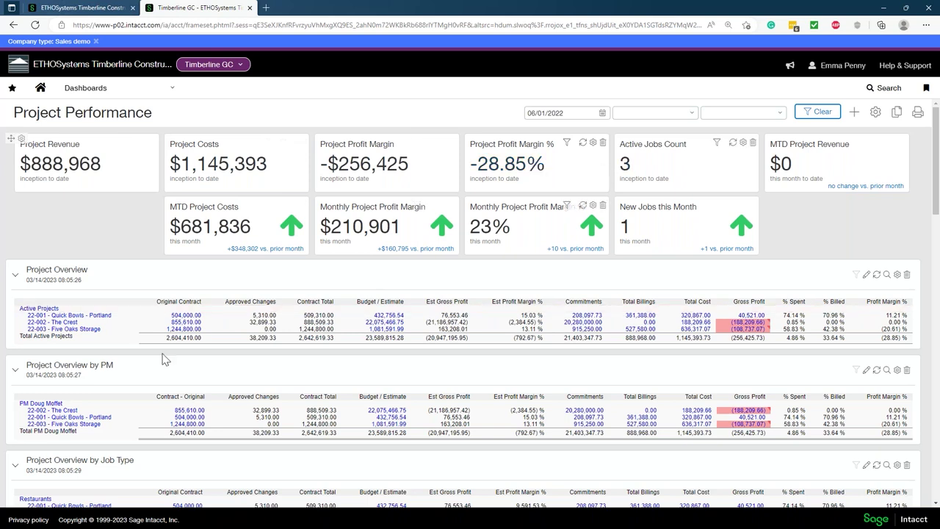
mouse_move(209, 234)
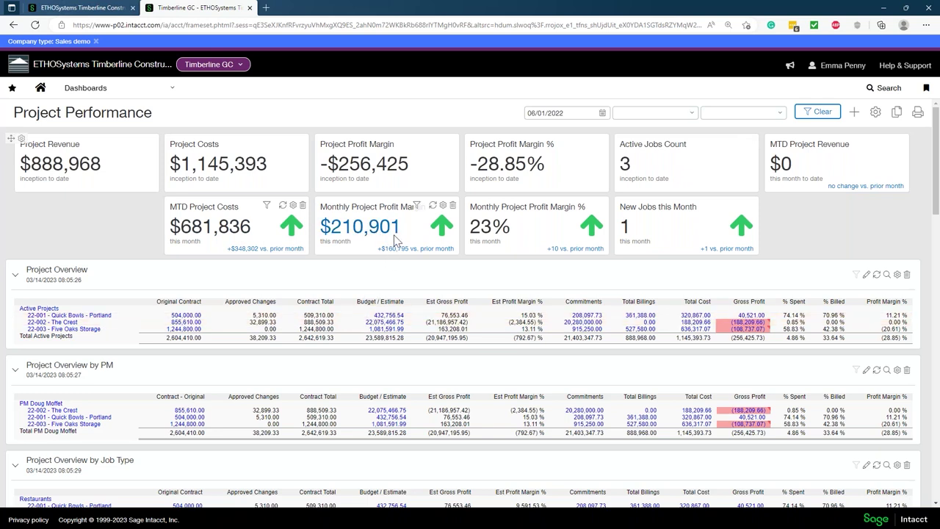
mouse_move(495, 236)
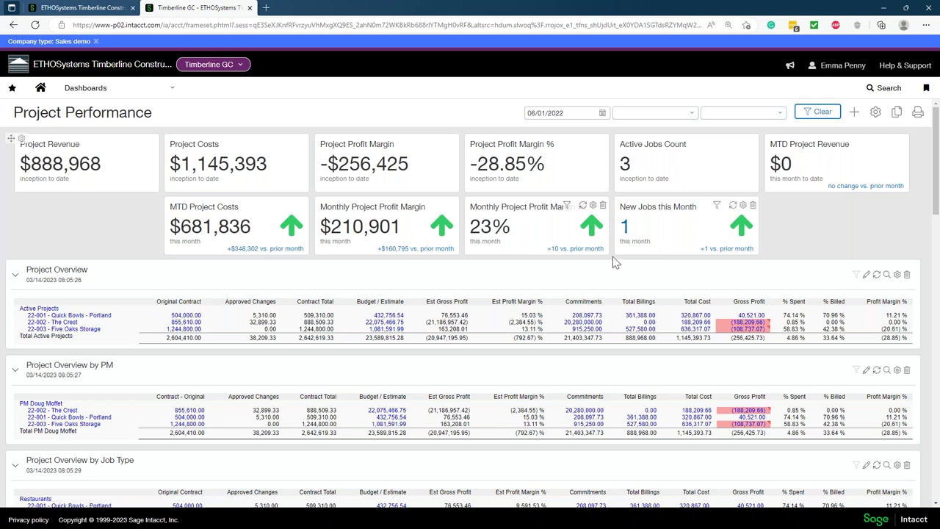
click(217, 232)
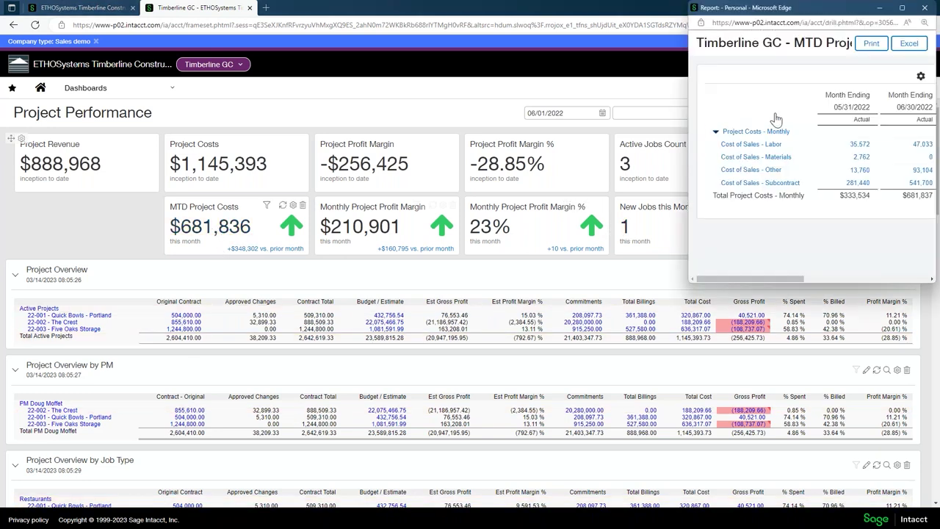
drag(685, 81, 217, 80)
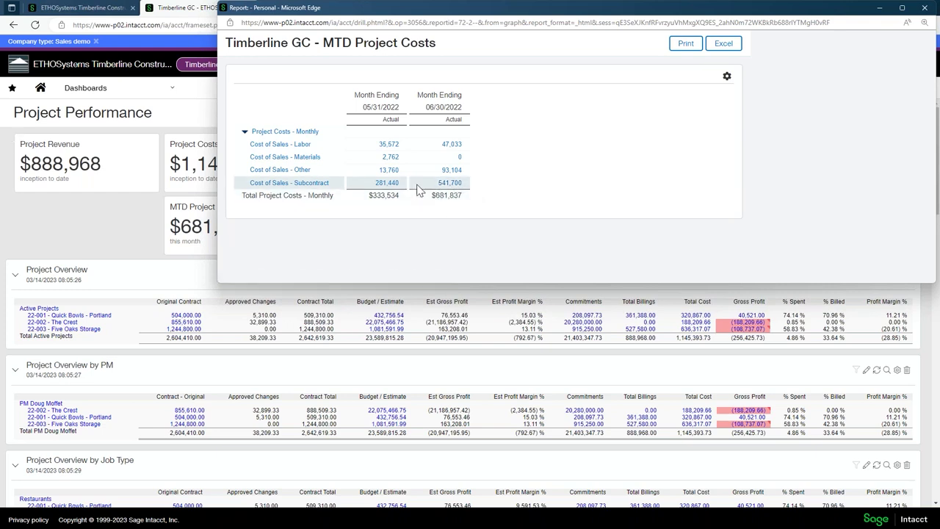
Examine the General Ledger entries behind the Cost of Sales - Labor amount for month ending 06/30/2022 and close both report windows.
click(454, 146)
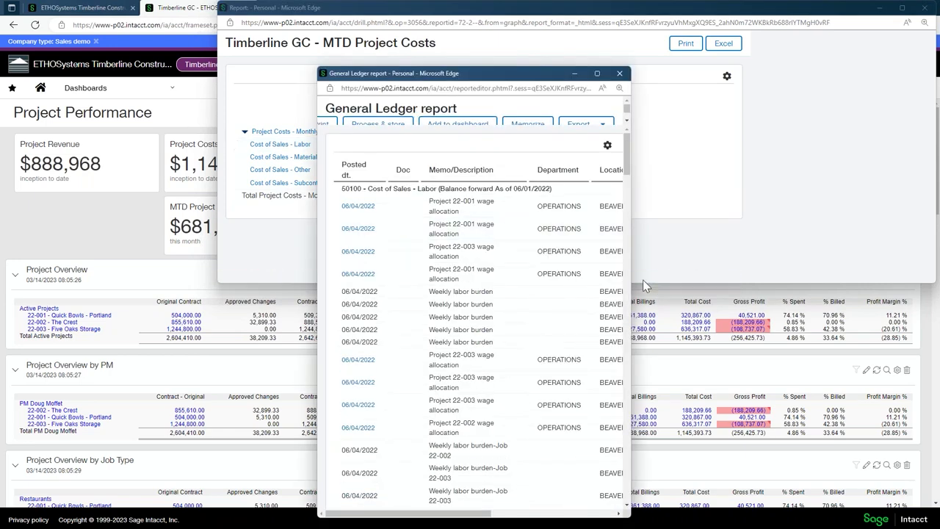
drag(630, 280, 897, 262)
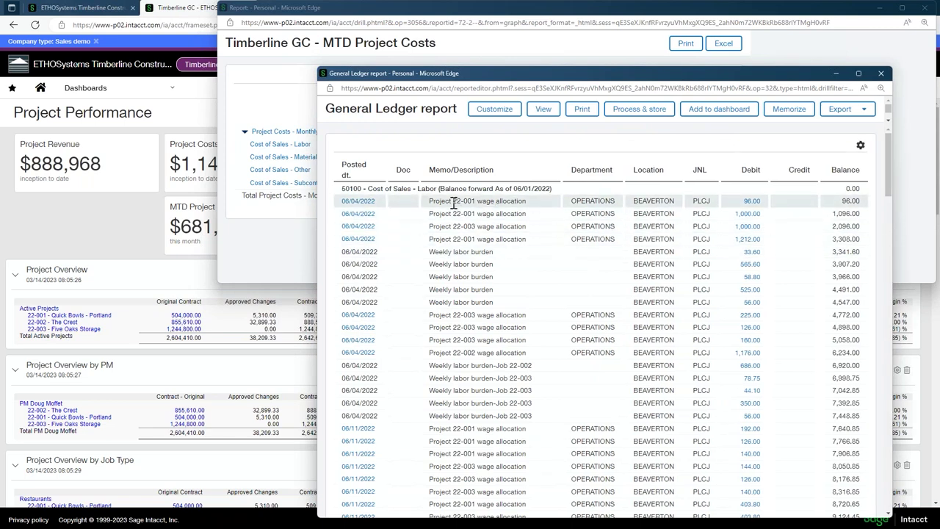
drag(494, 204, 541, 210)
drag(467, 264, 800, 270)
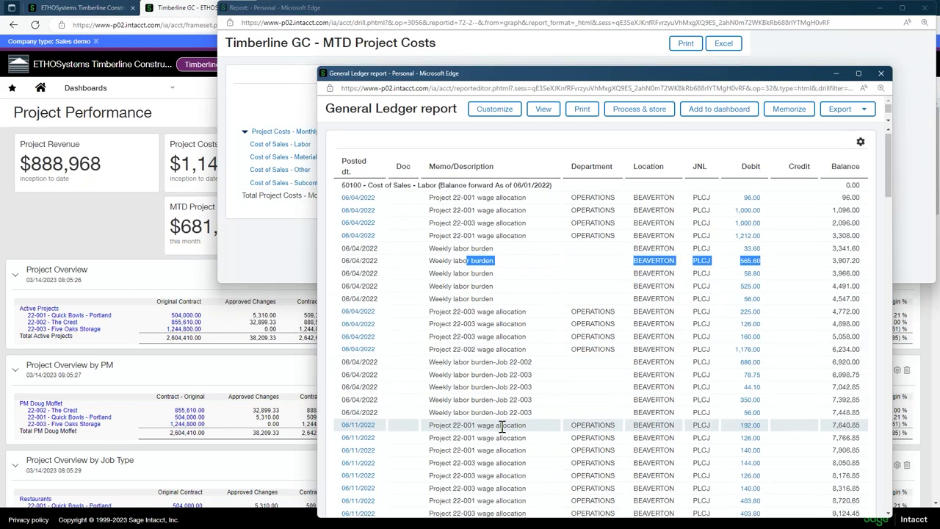
scroll(501, 426, down, 3)
scroll(502, 426, down, 6)
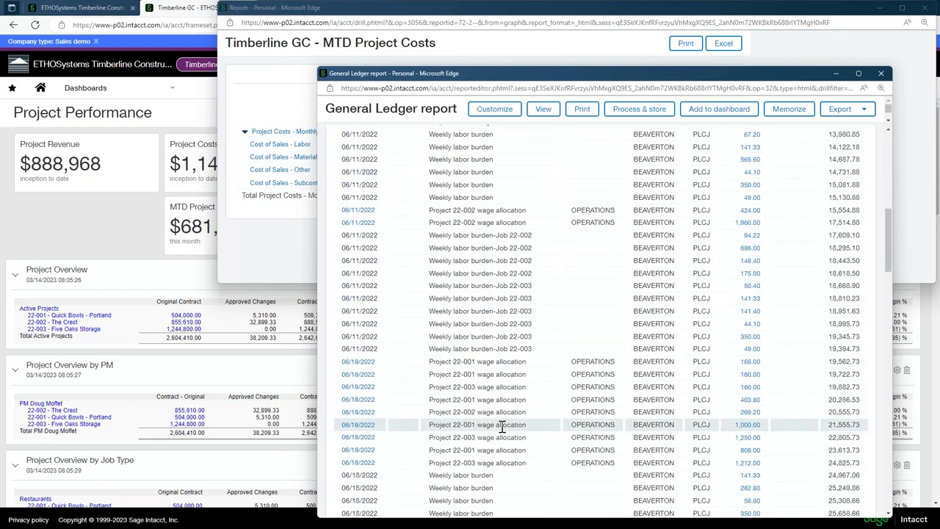
scroll(502, 426, up, 9)
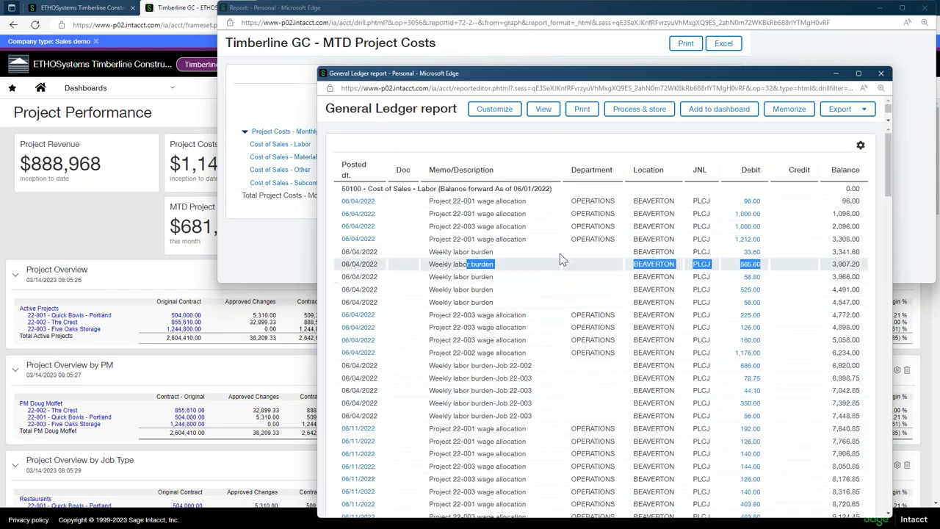
click(880, 75)
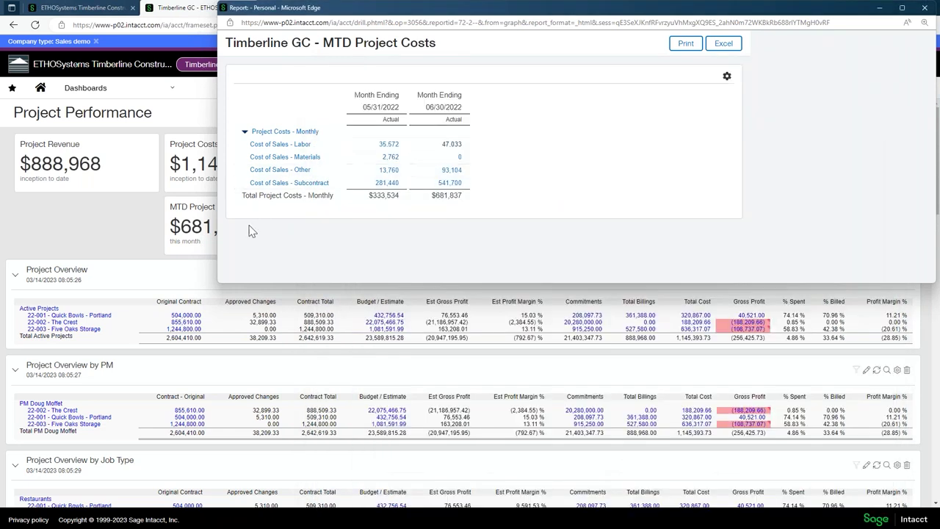
click(924, 10)
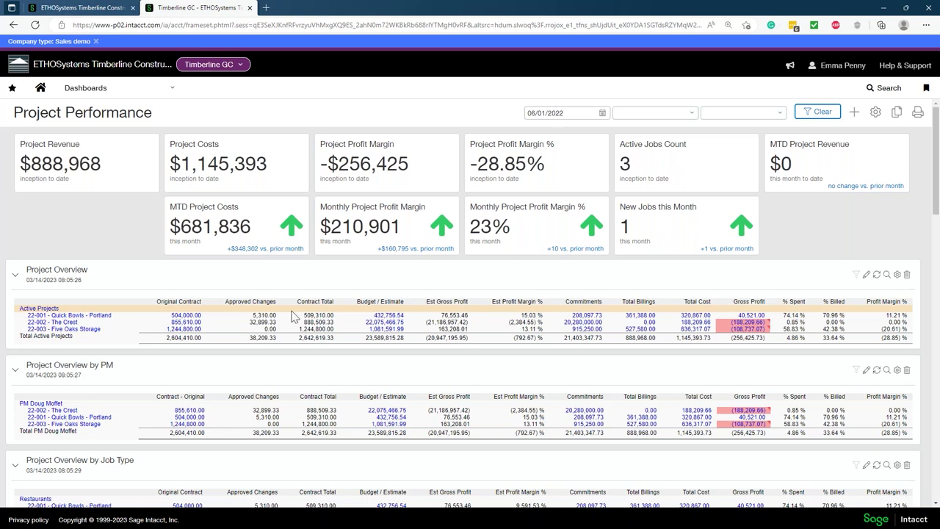
Examine contract total, estimated gross profit, estimated margin and gross profit for the active projects in the Project Overview.
drag(304, 323, 333, 324)
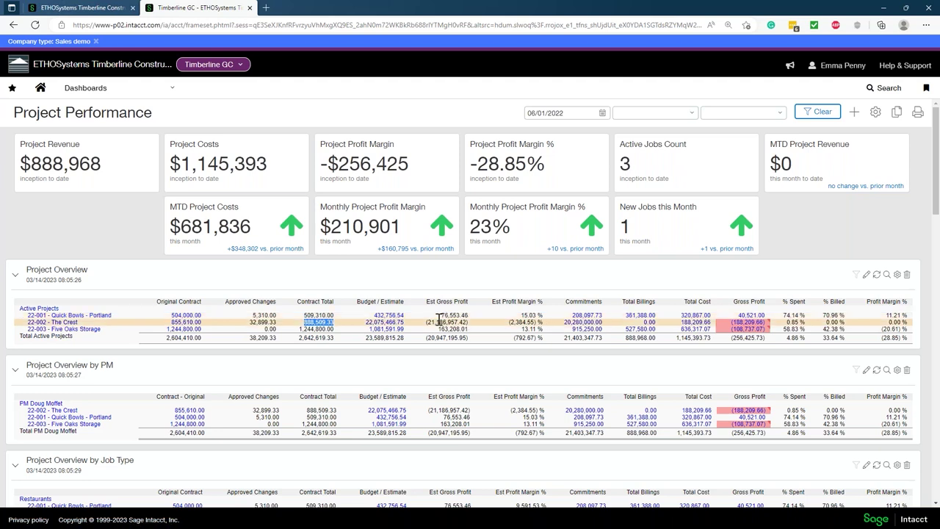
triple_click(464, 315)
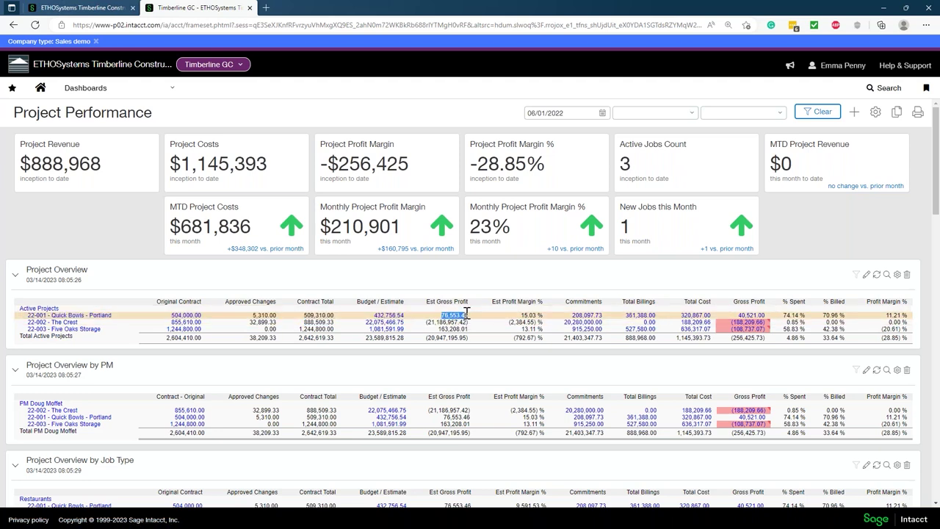
drag(522, 316, 551, 318)
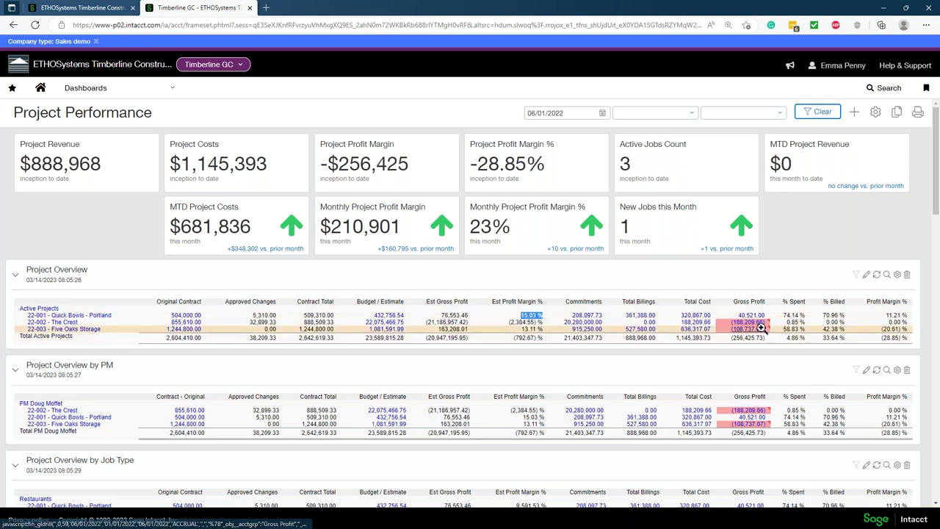
mouse_move(771, 327)
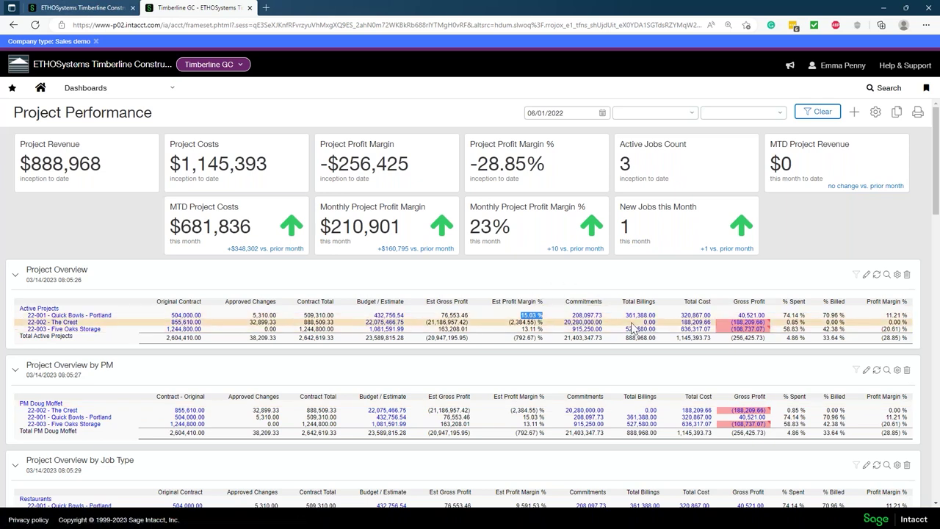
Open the General Ledger report behind the Commitments amount of 22-001 - Quick Bowls - Portland and widen its window.
click(597, 316)
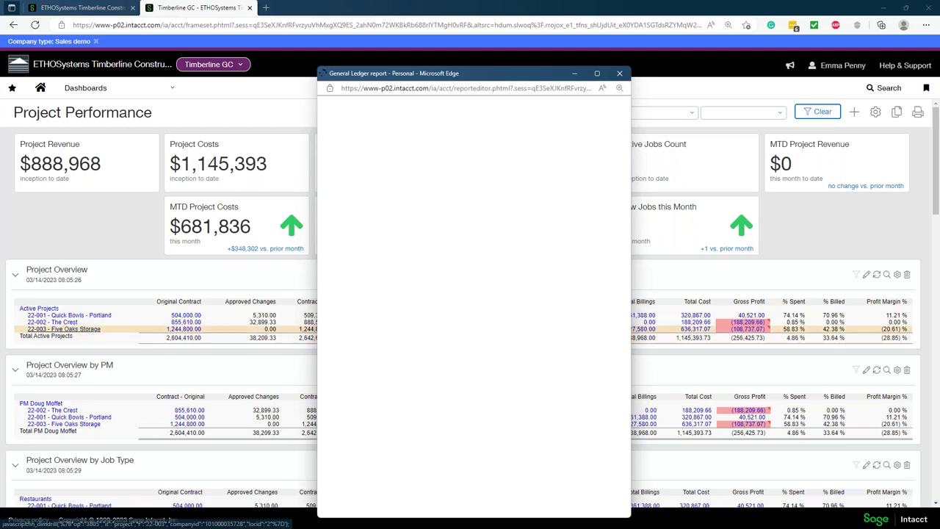
drag(629, 226, 929, 249)
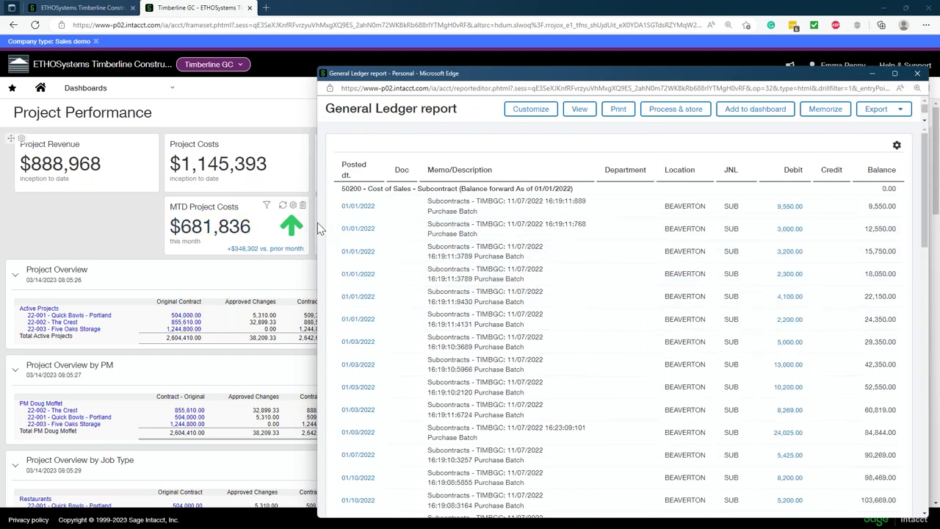
drag(315, 223, 237, 223)
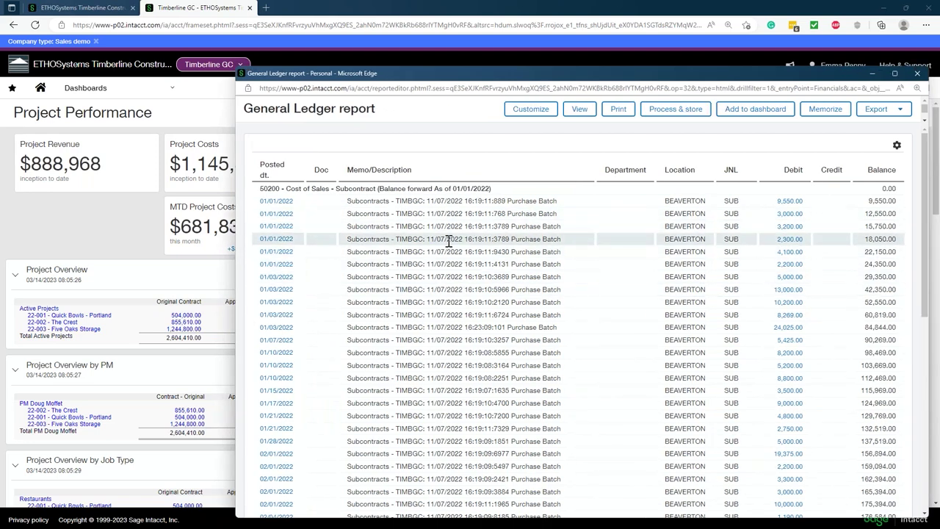
Check the subcontract and materials ledger entries through to the grand total and close the General Ledger report.
scroll(787, 209, down, 3)
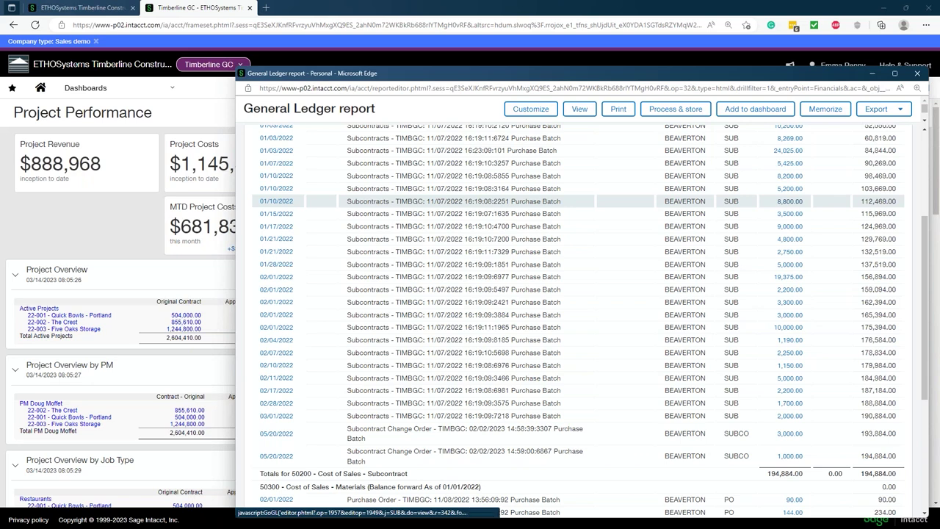
scroll(789, 201, down, 4)
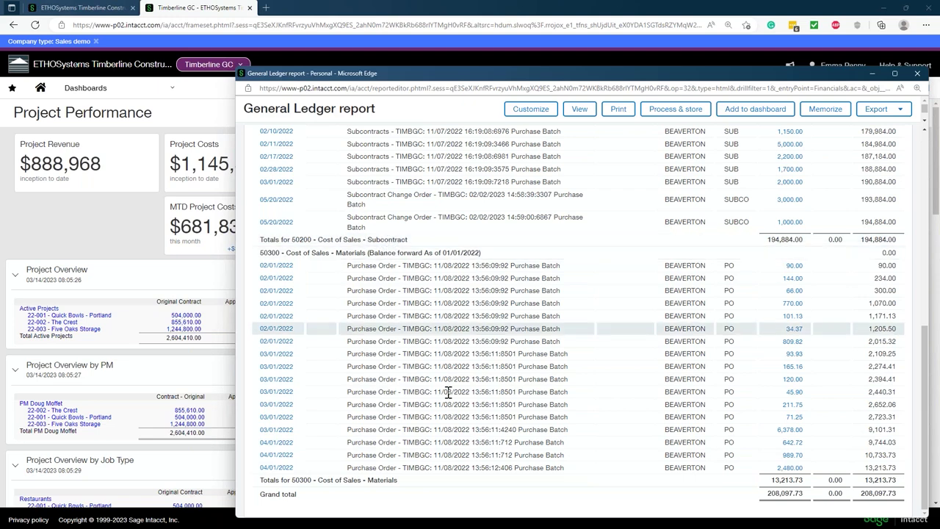
drag(767, 495, 808, 496)
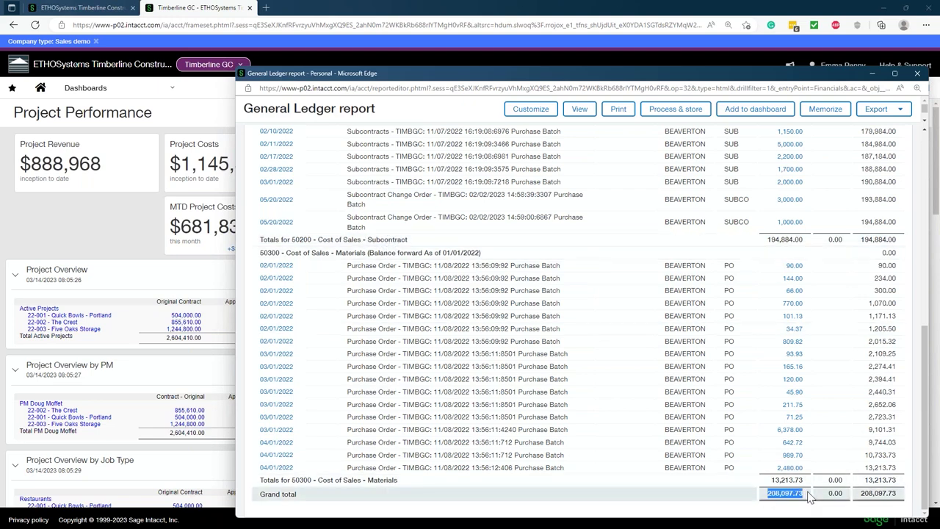
click(918, 75)
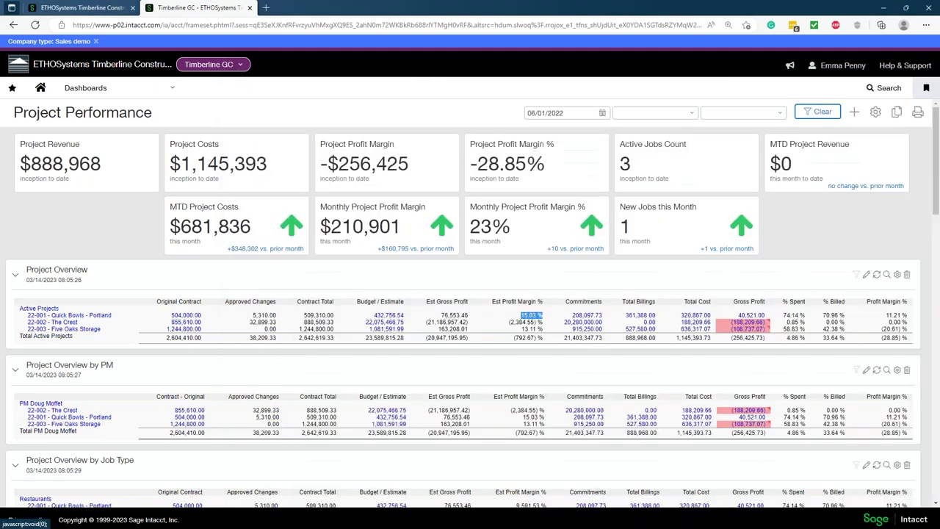
click(531, 314)
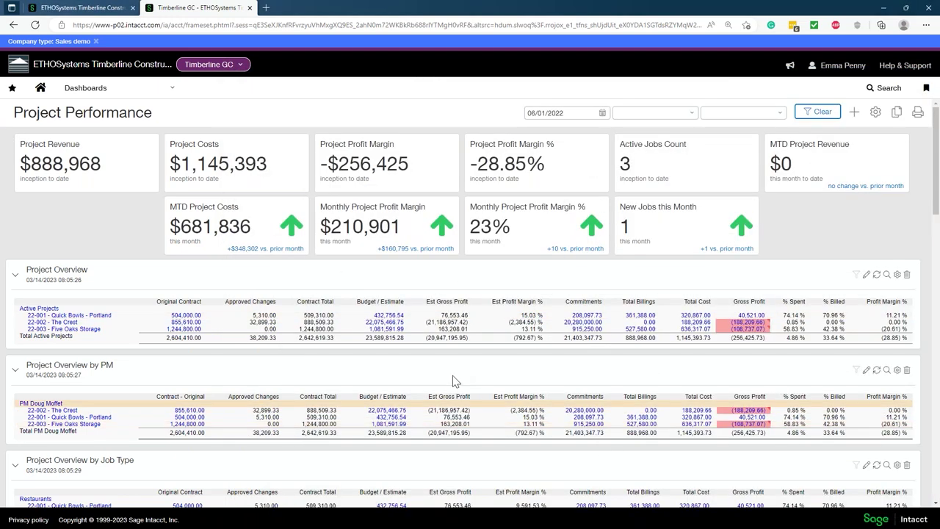
Examine the Project Overview by PM, Project Overview by Job Type and Backlog Report sections.
scroll(355, 371, down, 3)
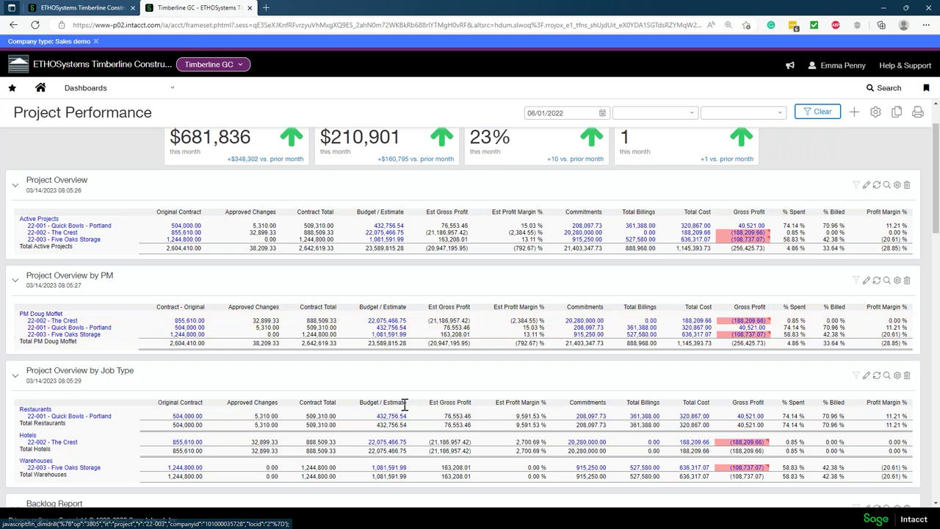
scroll(399, 346, up, 3)
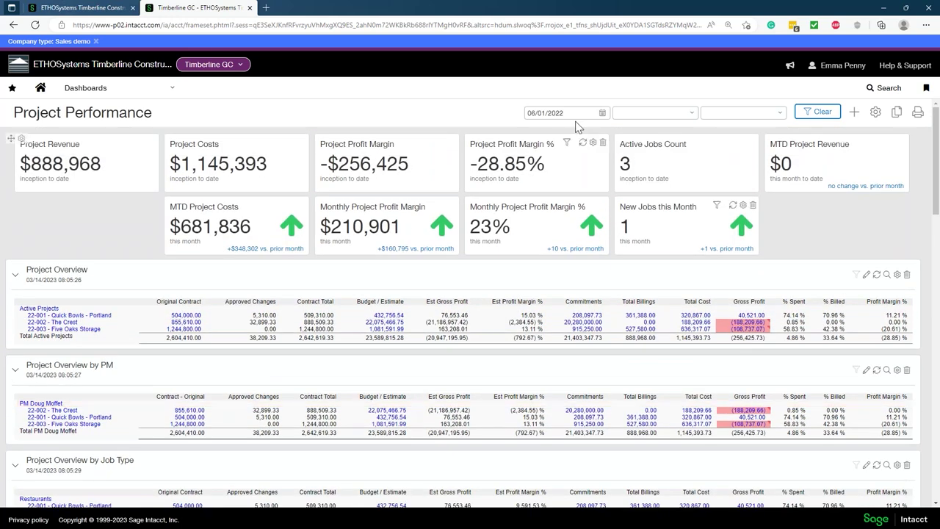
scroll(272, 390, down, 4)
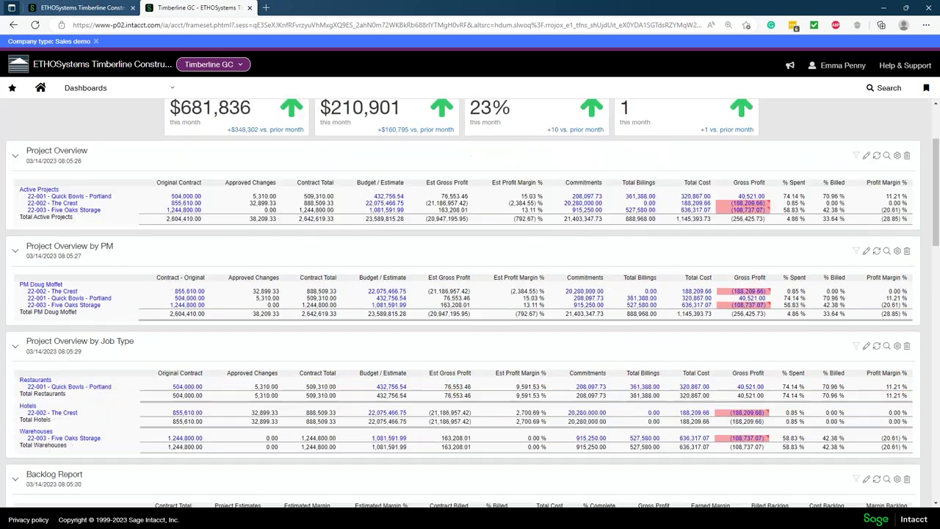
scroll(418, 279, down, 1)
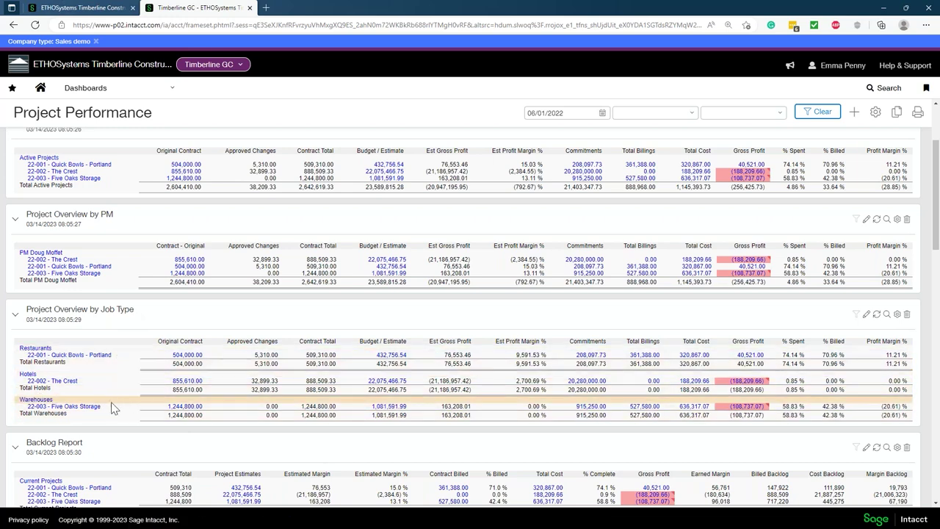
scroll(250, 390, down, 1)
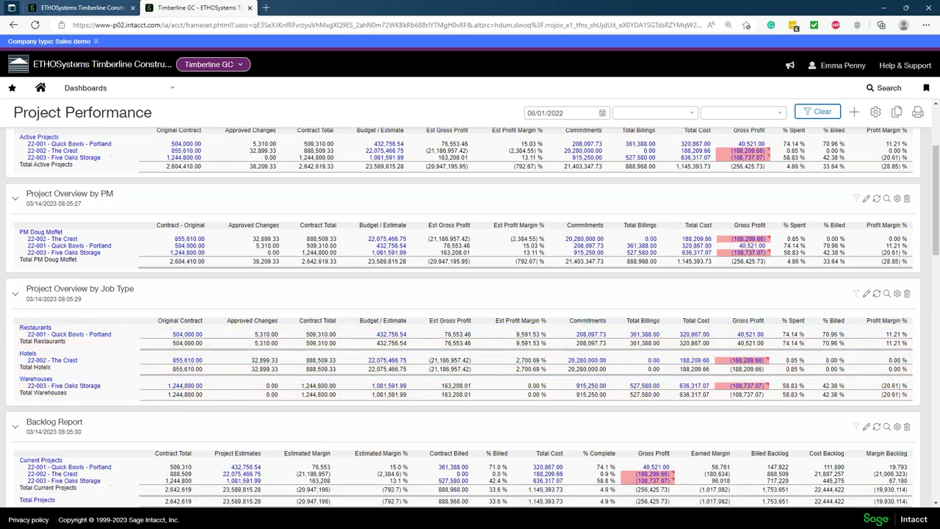
scroll(470, 316, down, 3)
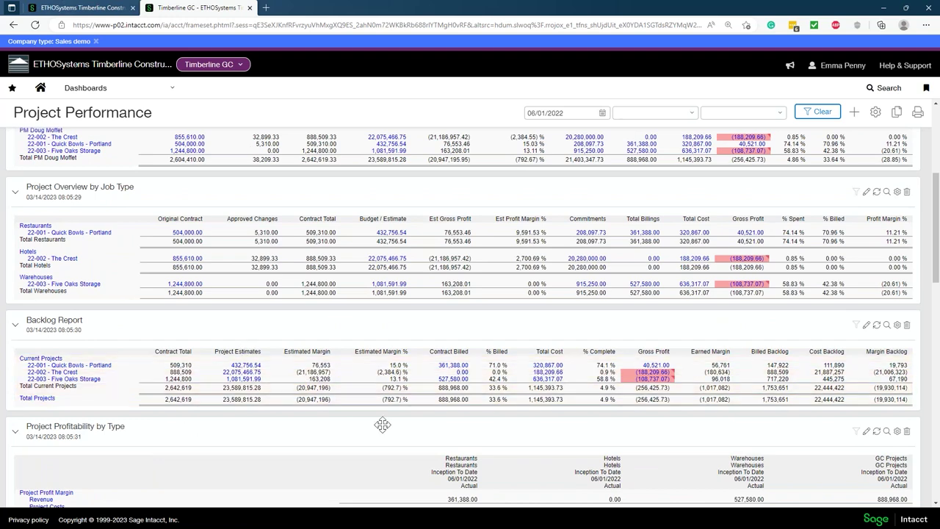
Remove the as-of date from the dashboard filter and apply it so figures run as of today.
scroll(381, 424, up, 8)
drag(583, 113, 526, 113)
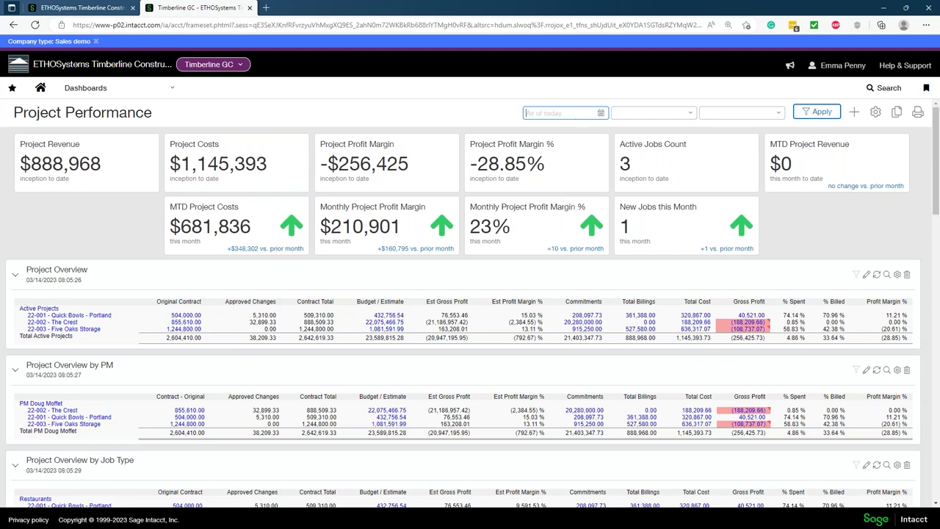
click(822, 112)
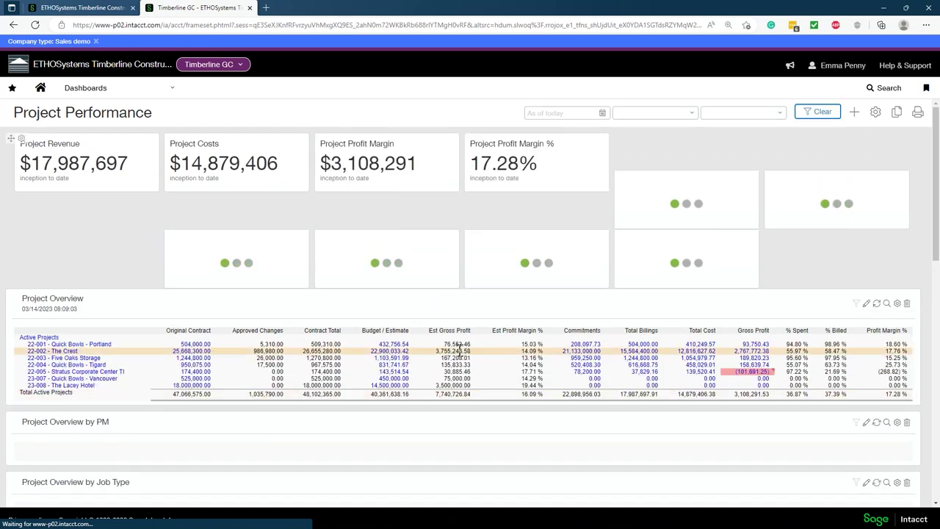
Review the refreshed project overviews, Backlog Report, Project Profitability by Type and restaurant profitability sections.
scroll(460, 345, down, 5)
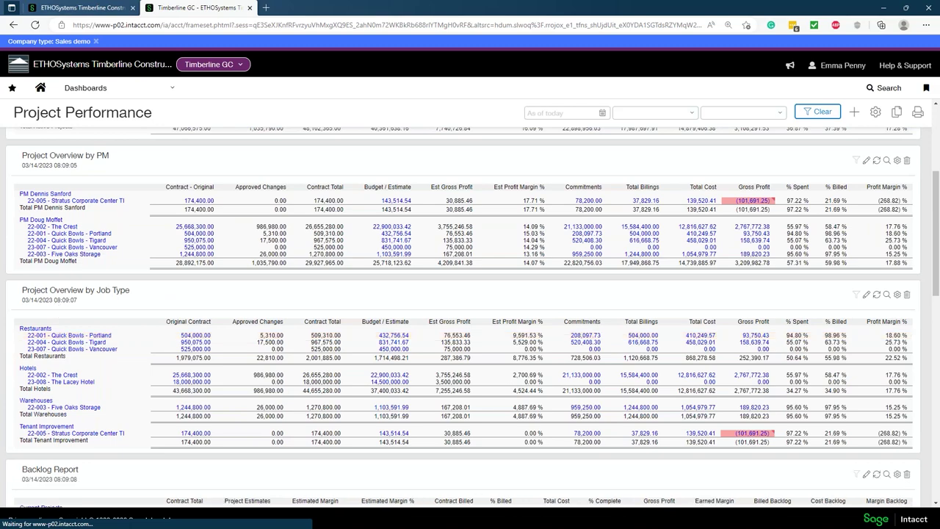
scroll(56, 310, up, 1)
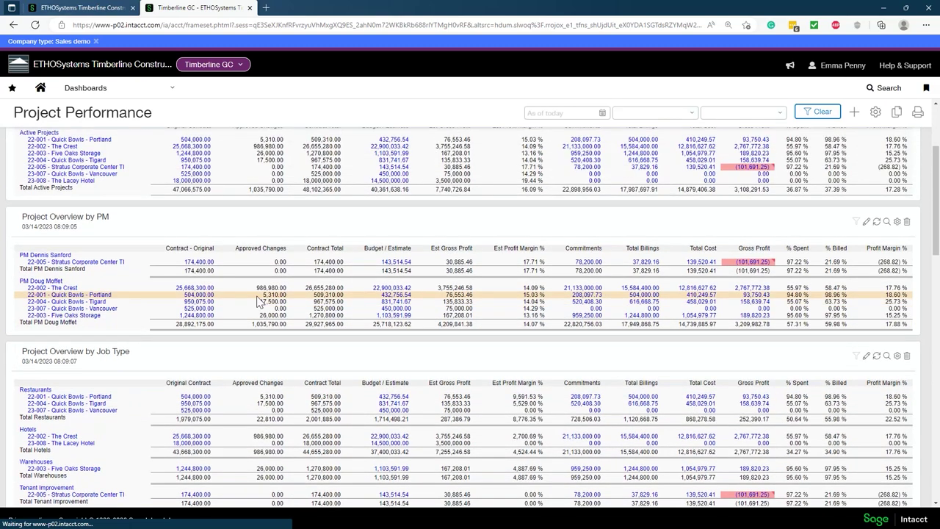
scroll(242, 301, down, 5)
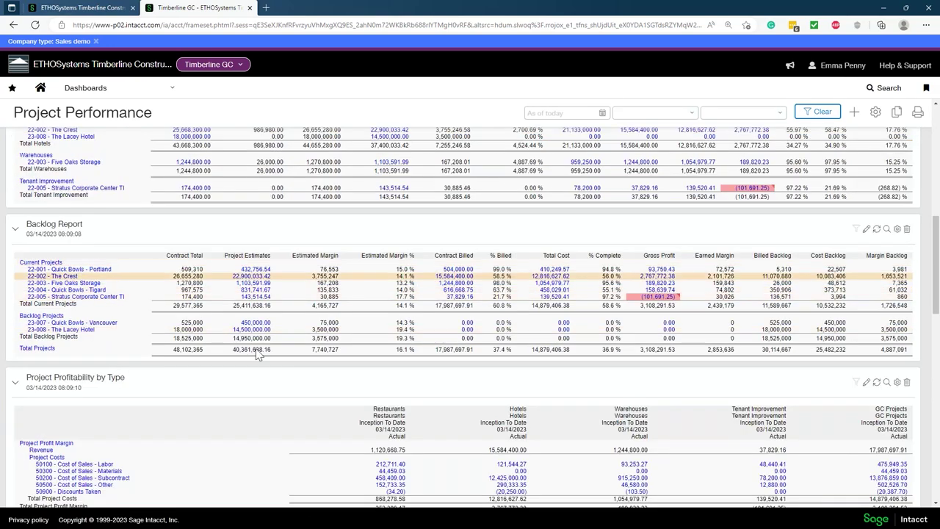
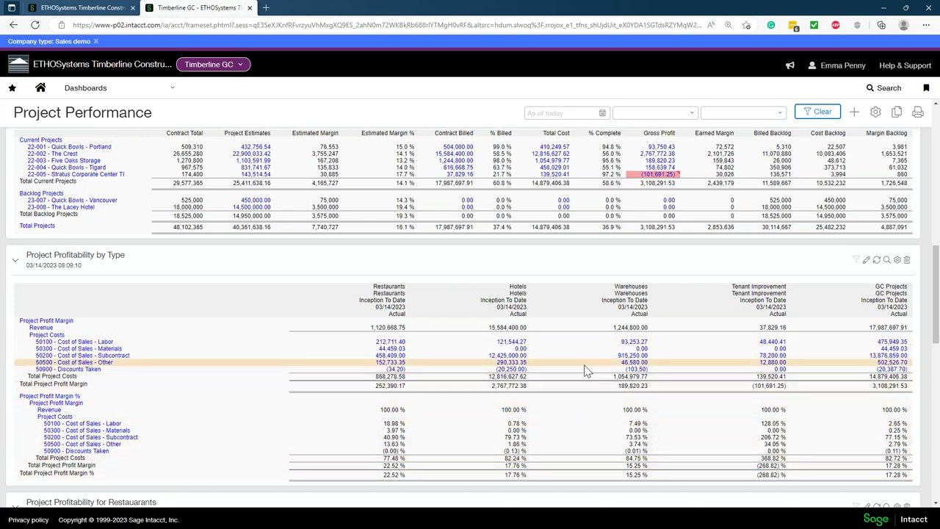
scroll(580, 412, down, 4)
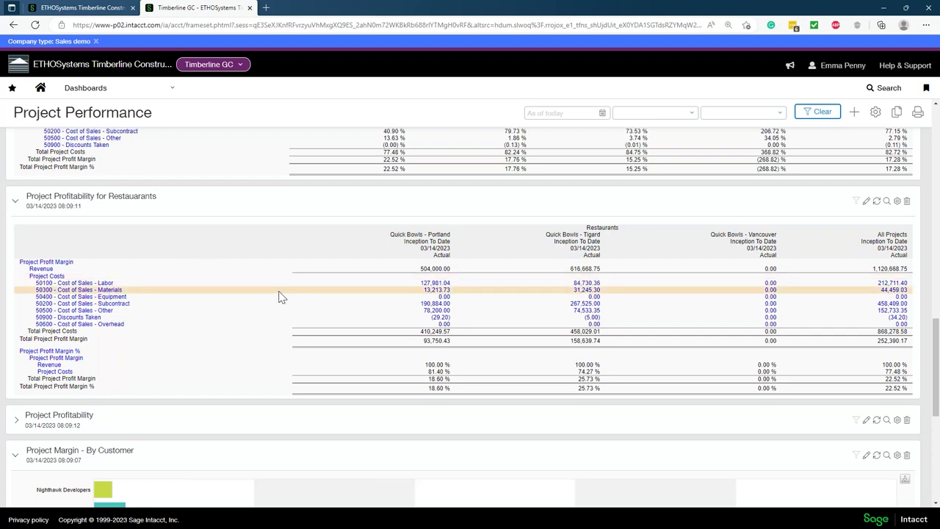
Expand the Project Profitability section to view the per-project figures and collapse it again.
scroll(278, 290, down, 3)
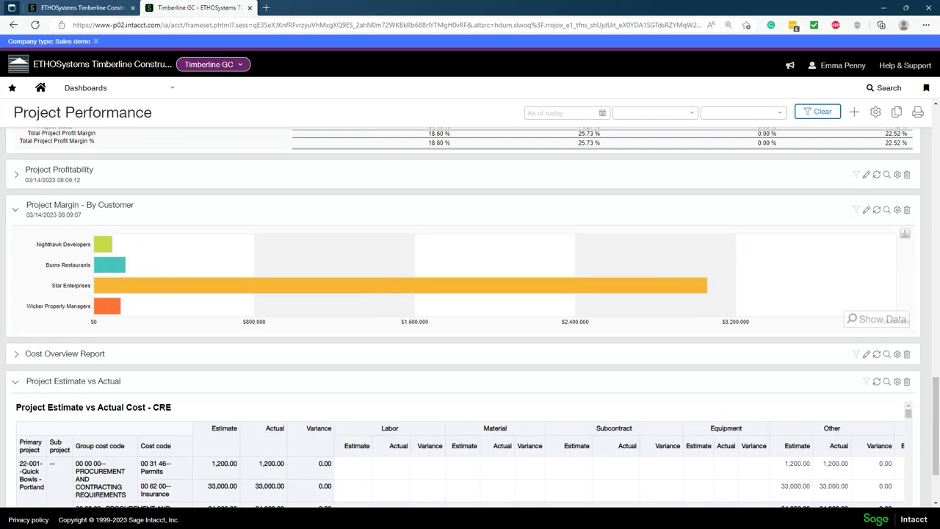
click(16, 174)
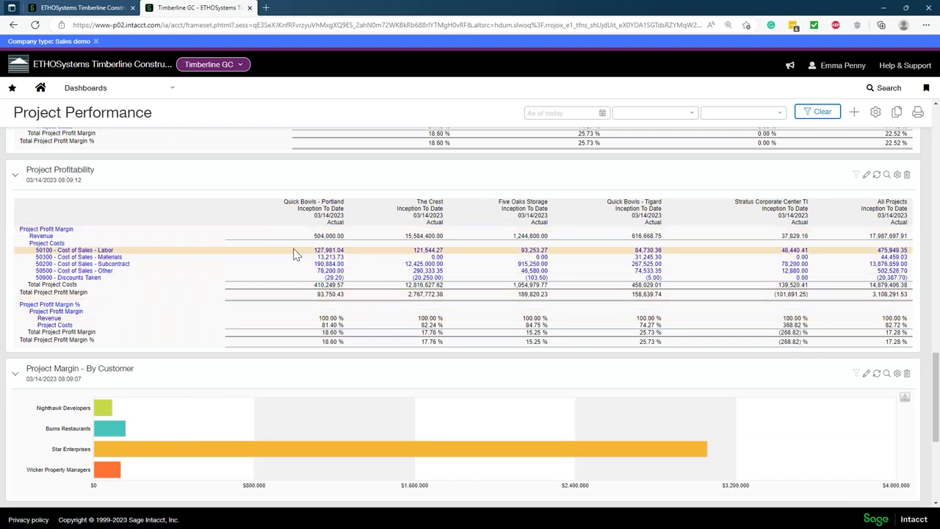
click(17, 177)
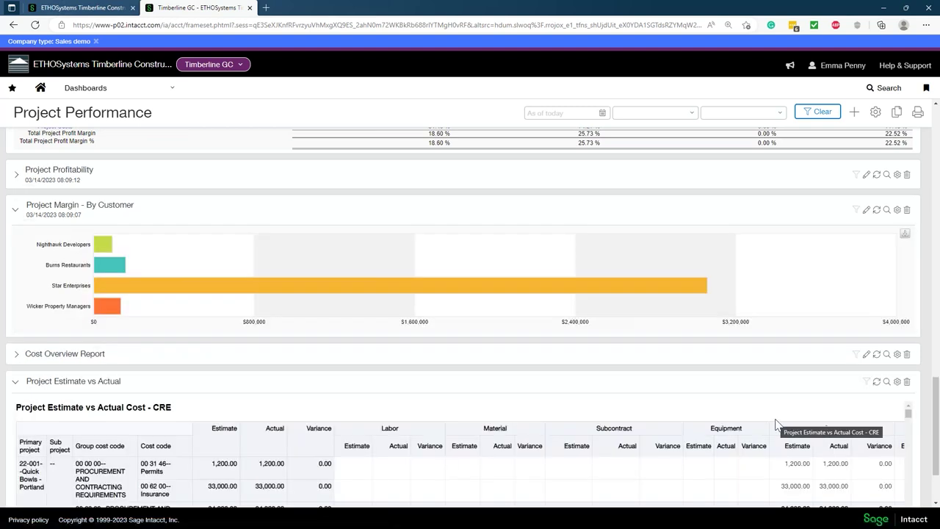
Drill into the Star Enterprises bar of Project Margin - By Customer, check its total project profit margin and close the report.
mouse_move(389, 296)
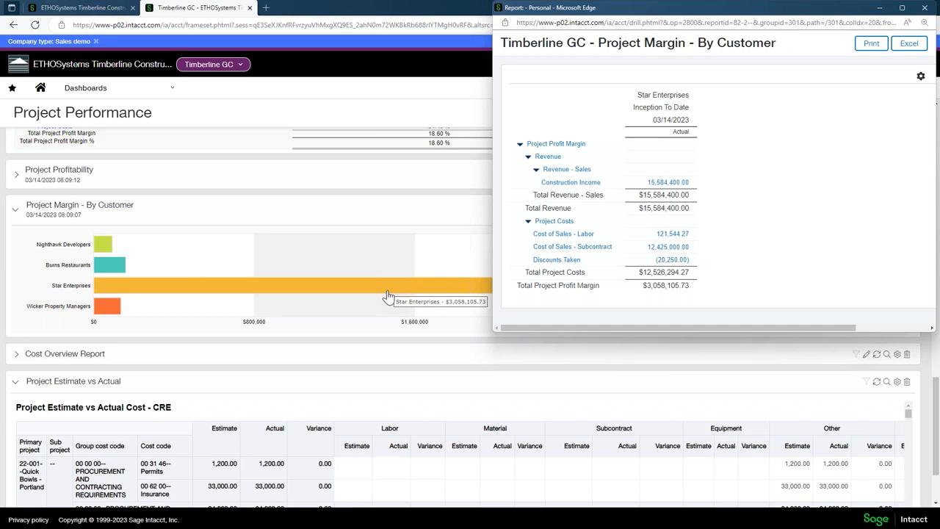
drag(639, 95, 704, 121)
click(788, 162)
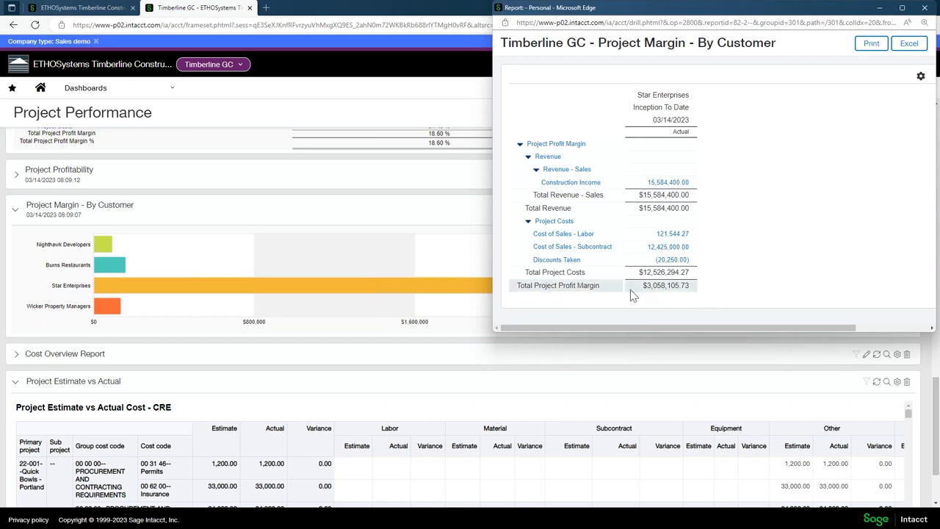
drag(636, 287, 740, 290)
click(740, 290)
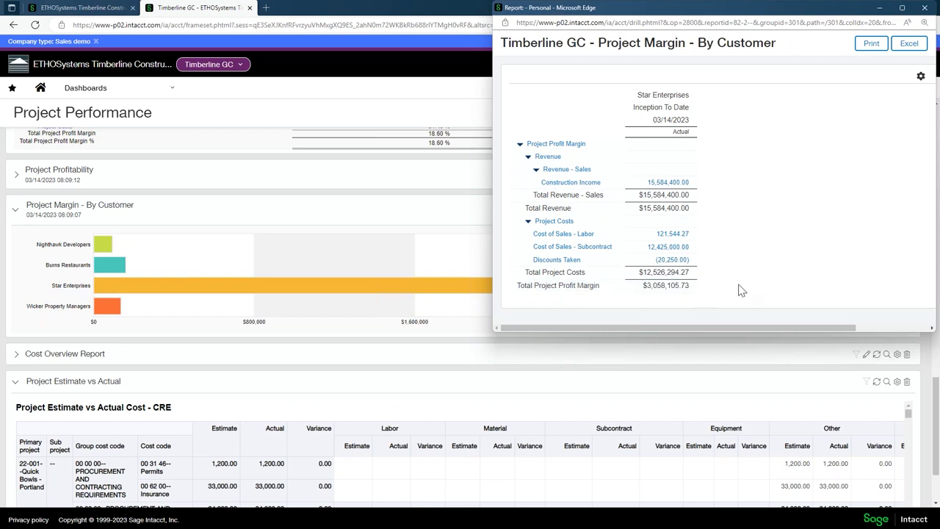
click(925, 8)
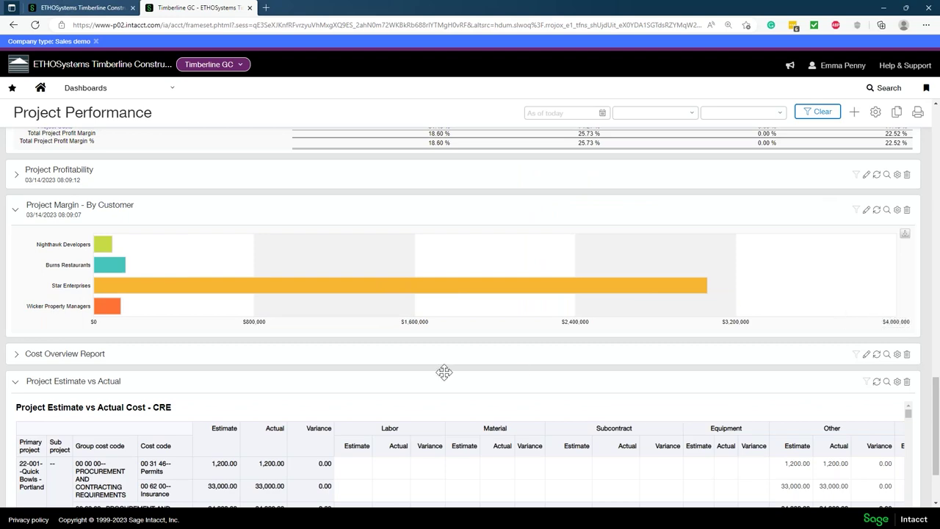
Expand the Cost Overview Report section and open its full report for job 22-001--Quick Bowls - Portland.
scroll(444, 372, down, 2)
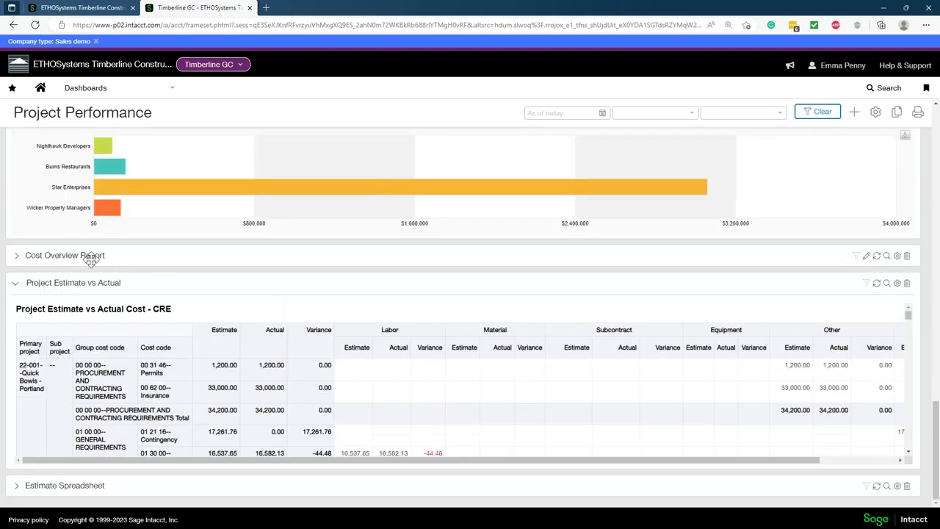
click(16, 255)
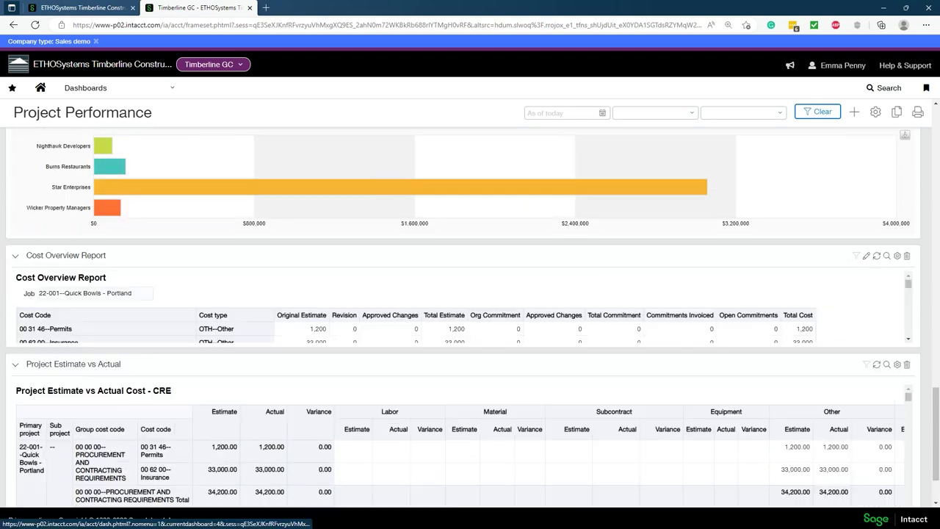
click(889, 255)
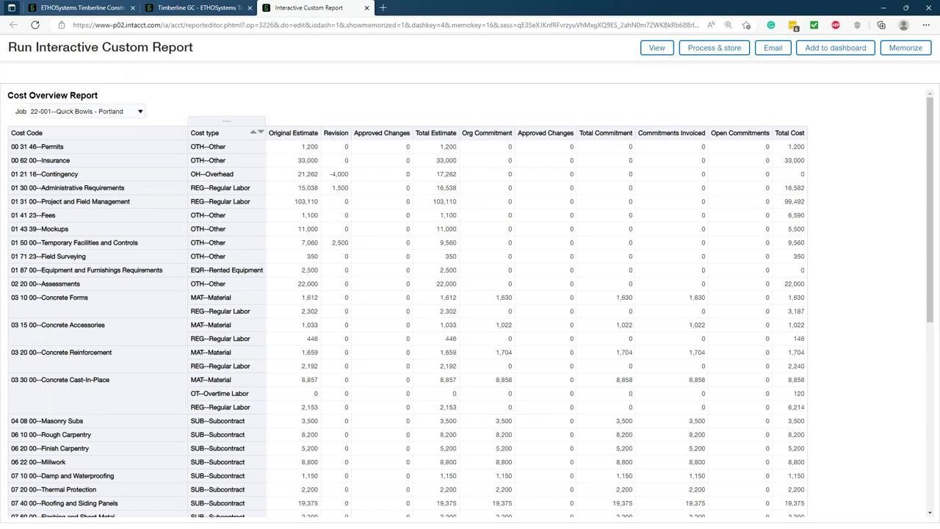
Check the job choices of the Cost Overview Report, review its cost code figures down to the grand total and close the report.
click(141, 112)
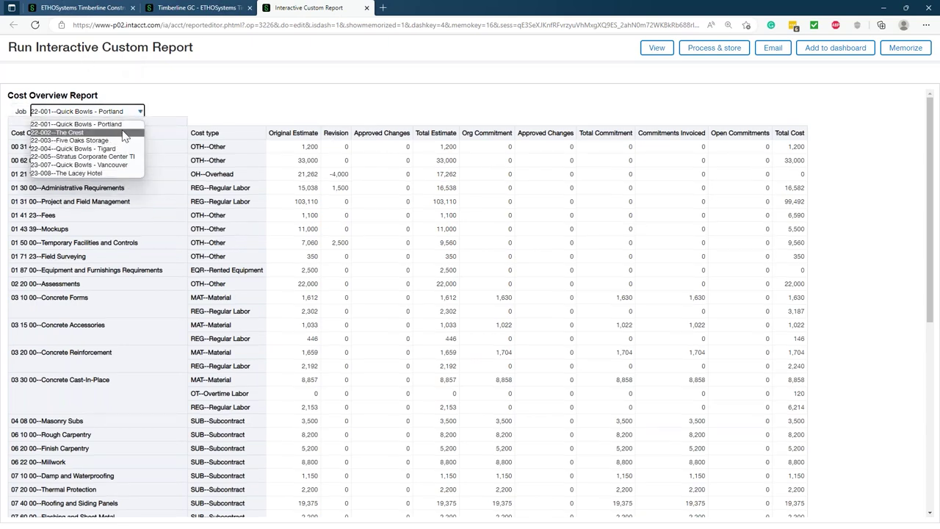
click(218, 99)
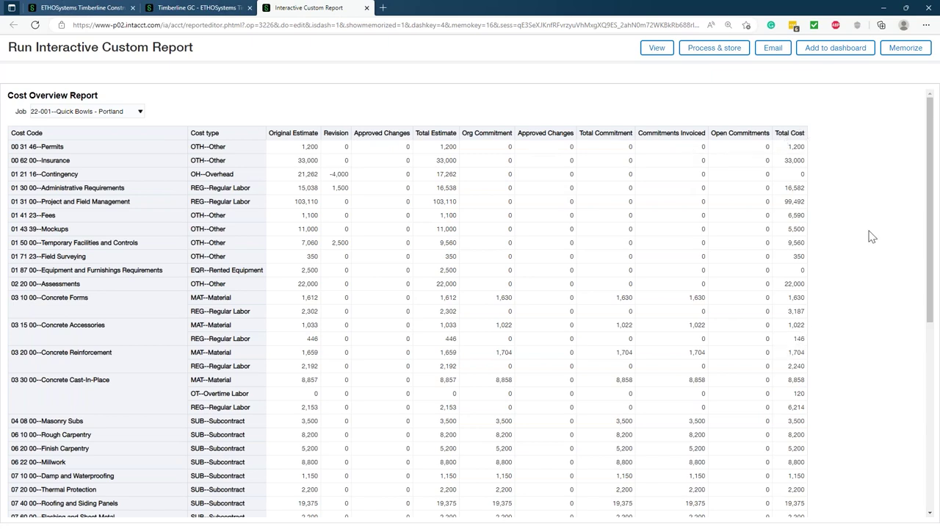
scroll(836, 254, down, 5)
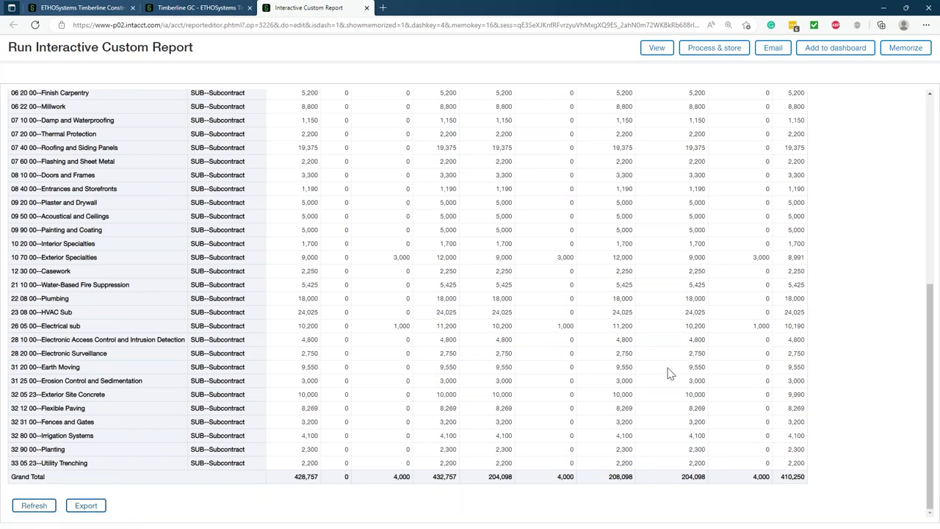
scroll(667, 372, up, 5)
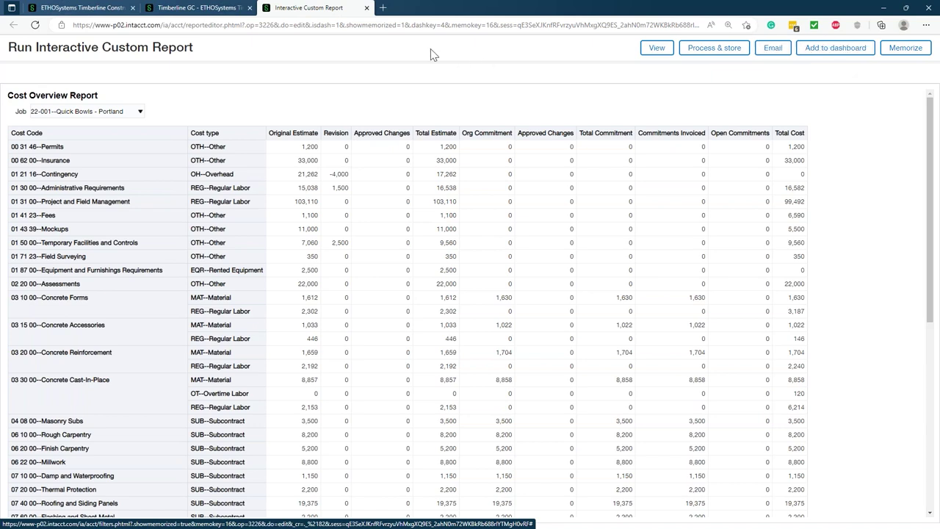
click(367, 8)
Collapse the Cost Overview Report section on the dashboard and open the full report of the Project Estimate vs Actual section.
scroll(492, 335, down, 2)
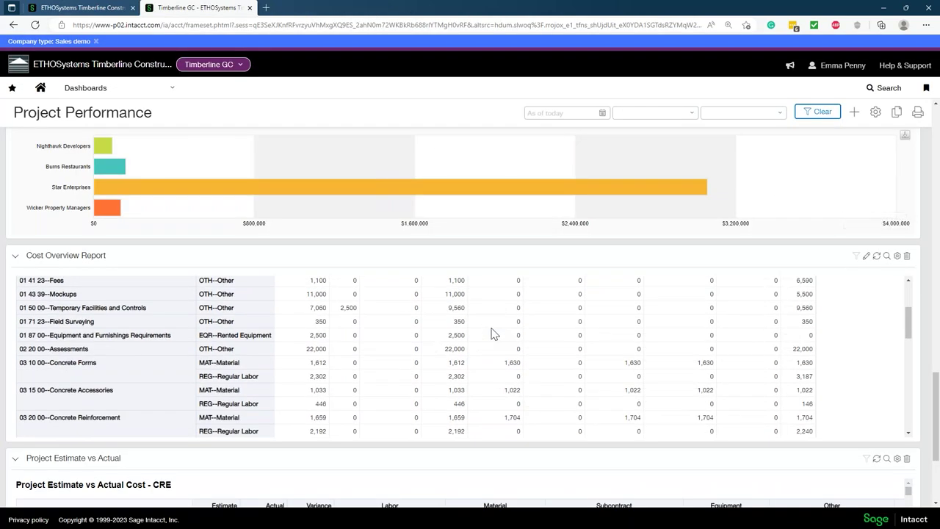
scroll(492, 334, up, 3)
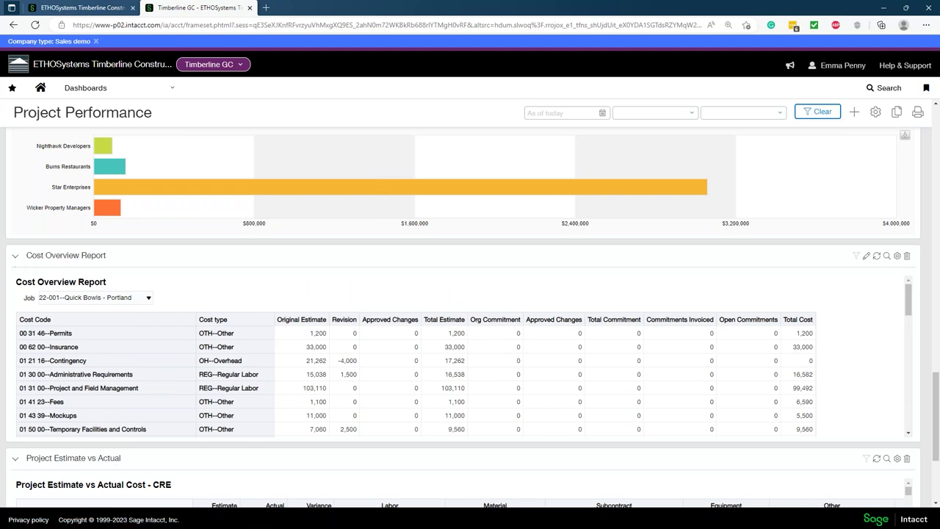
click(16, 256)
scroll(655, 346, down, 2)
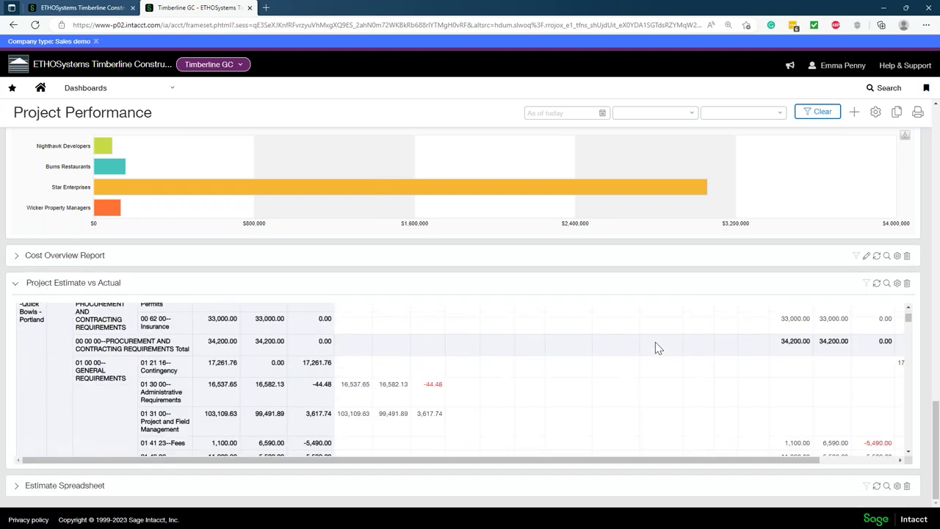
scroll(657, 346, up, 2)
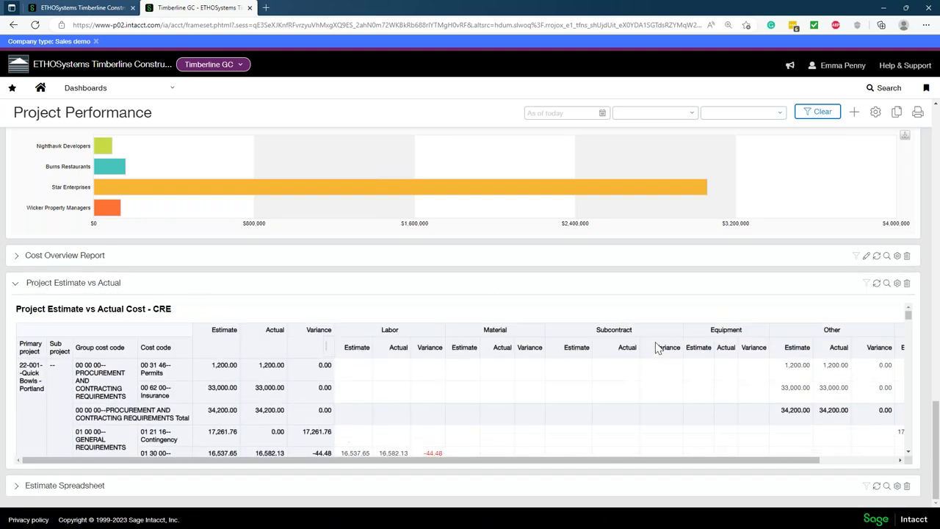
click(886, 285)
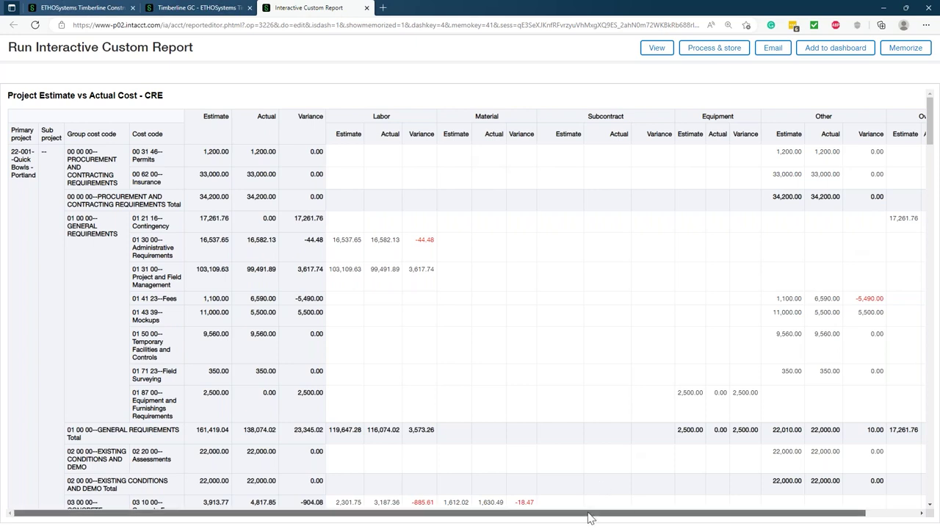
Review estimate, actual and variance by cost code and cost type through the Quick Bowls - Portland total, including Concrete Forms labor, and close the report.
drag(587, 517, 734, 518)
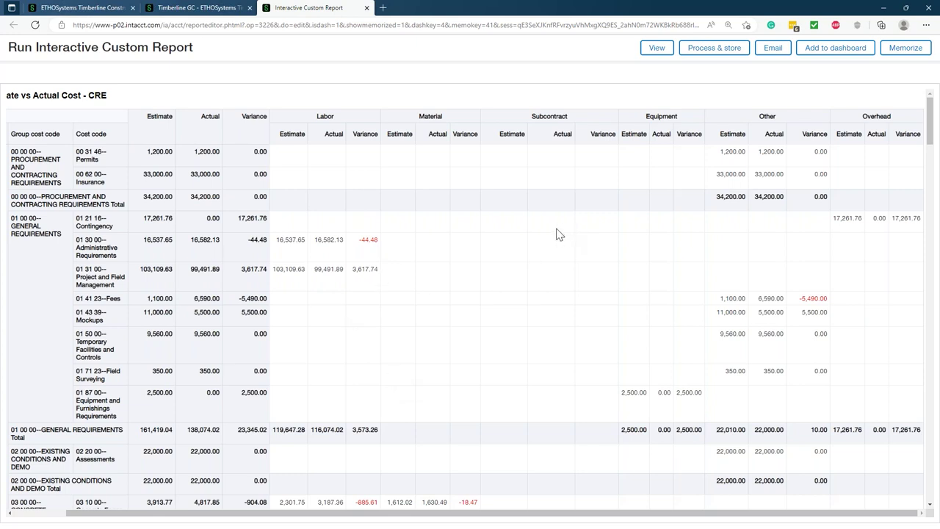
scroll(556, 230, down, 3)
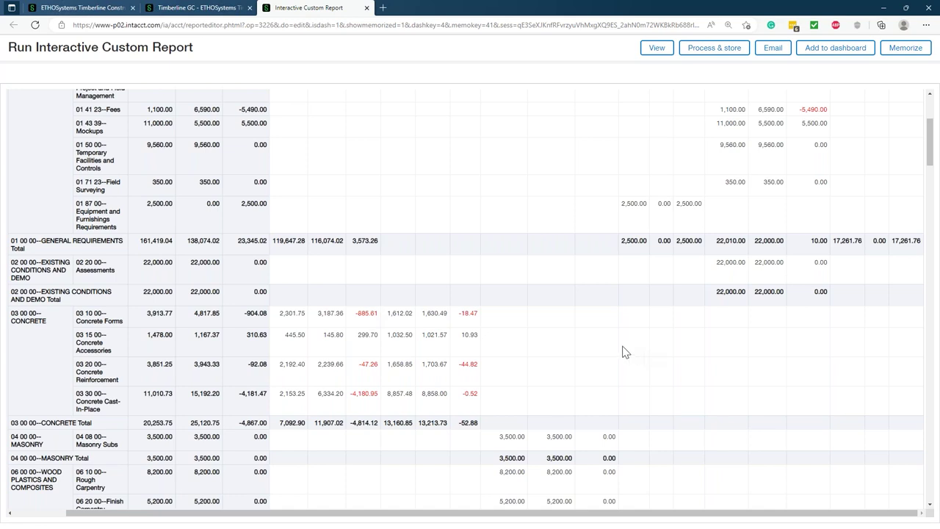
click(375, 315)
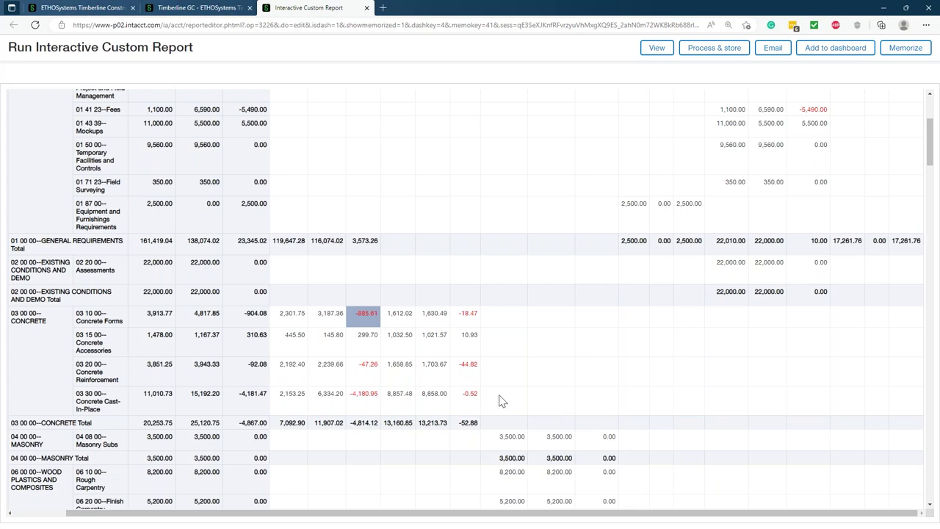
scroll(499, 400, down, 4)
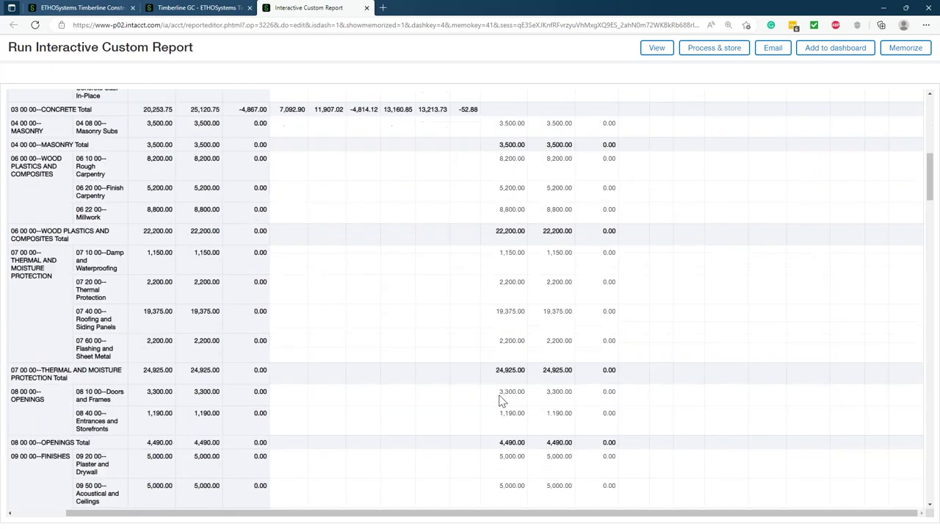
scroll(499, 400, down, 12)
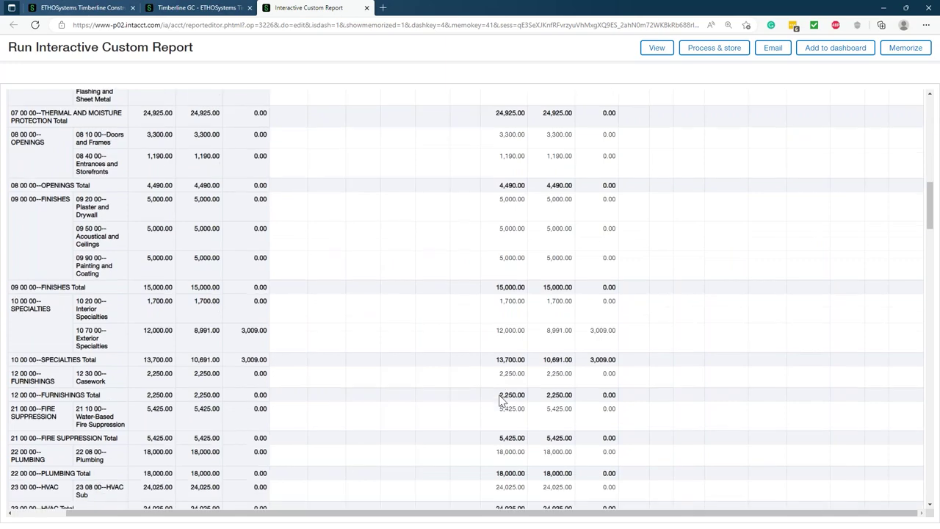
scroll(499, 400, down, 3)
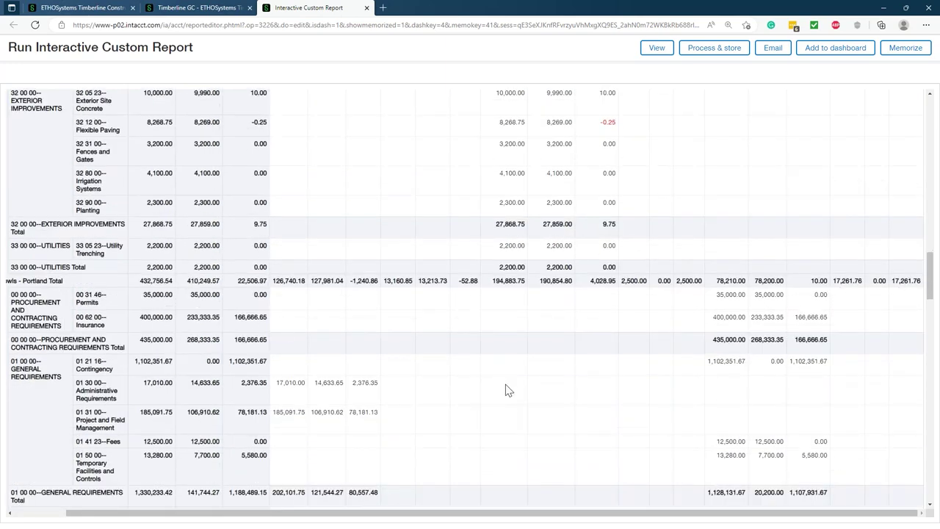
scroll(507, 390, up, 20)
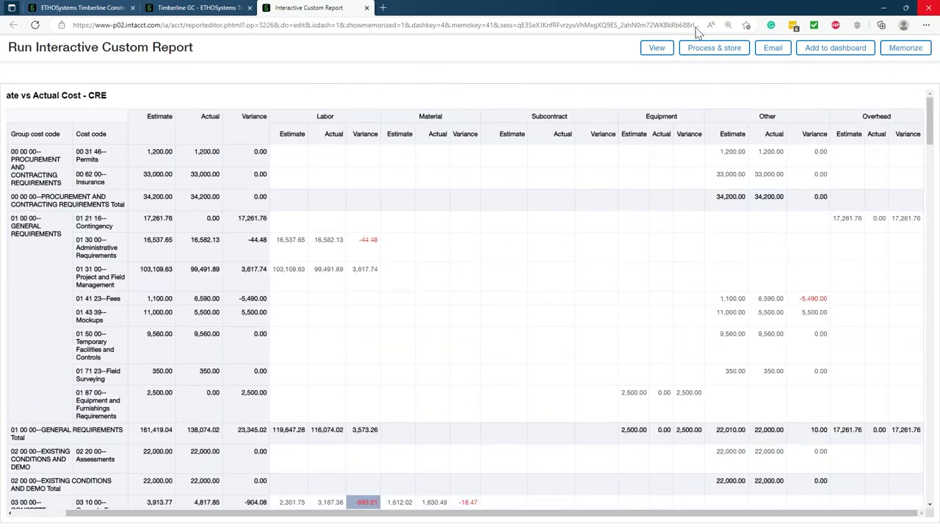
click(366, 8)
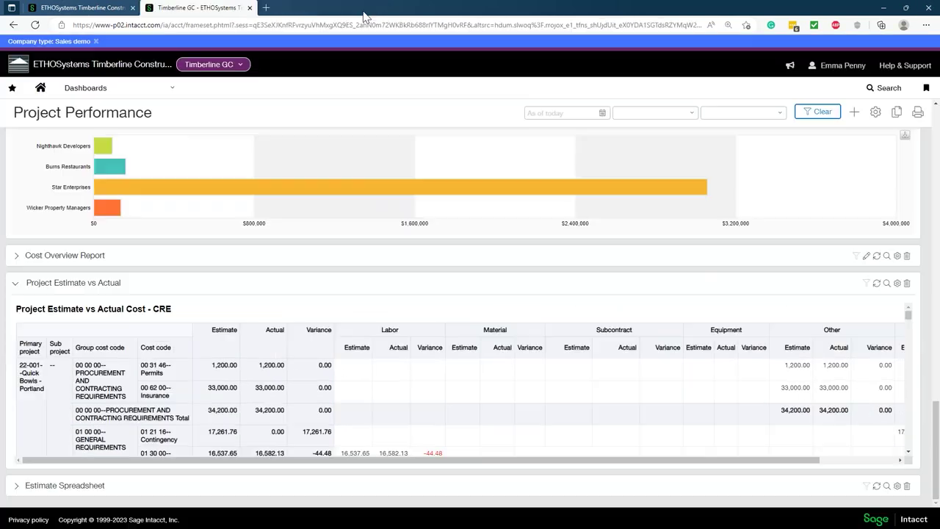
Collapse the Project Estimate vs Actual section and open the Controller view of the Financial dashboard.
click(16, 287)
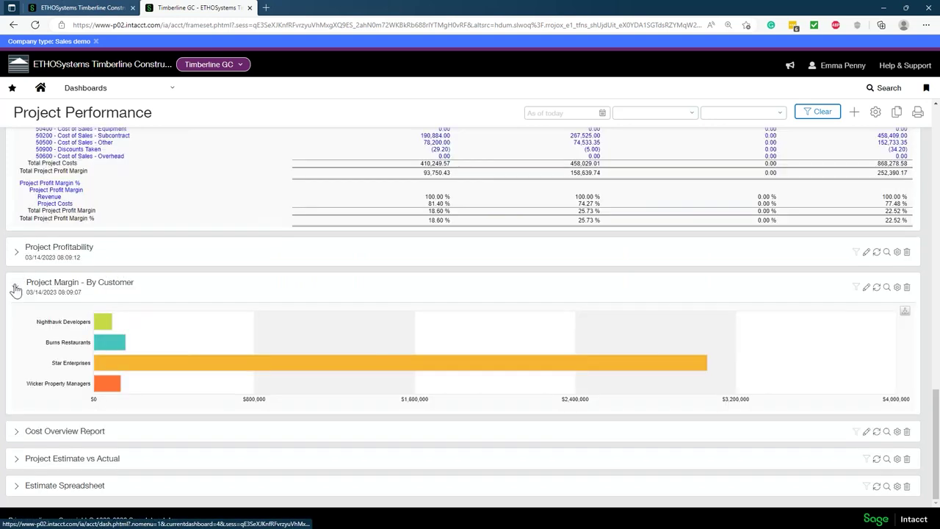
scroll(718, 384, up, 5)
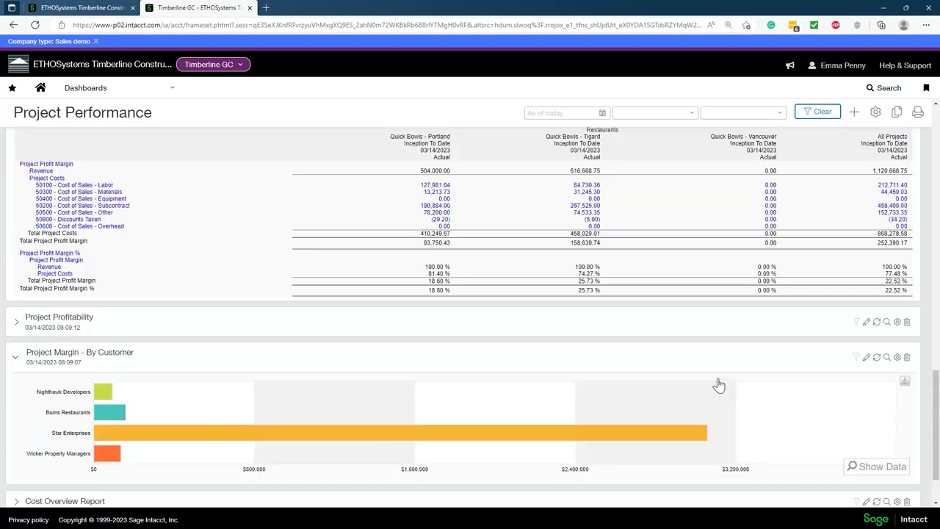
scroll(718, 384, up, 15)
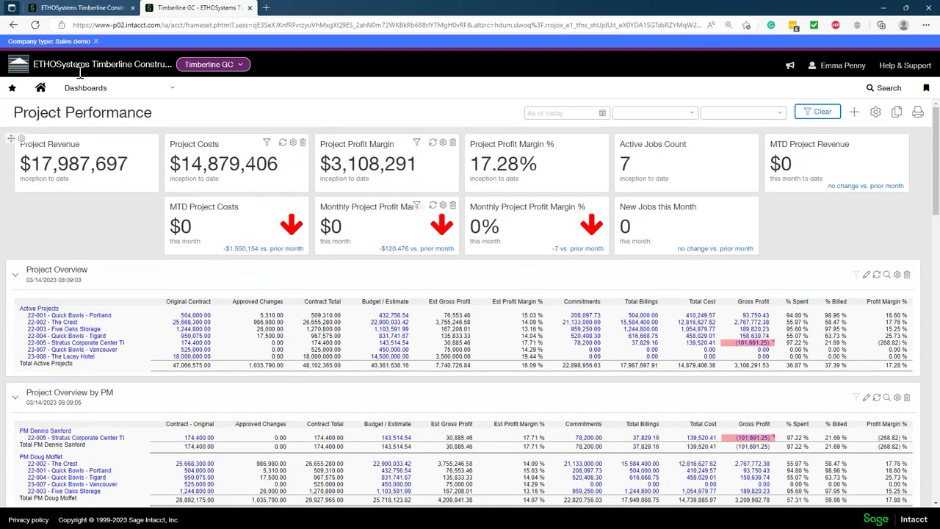
click(102, 89)
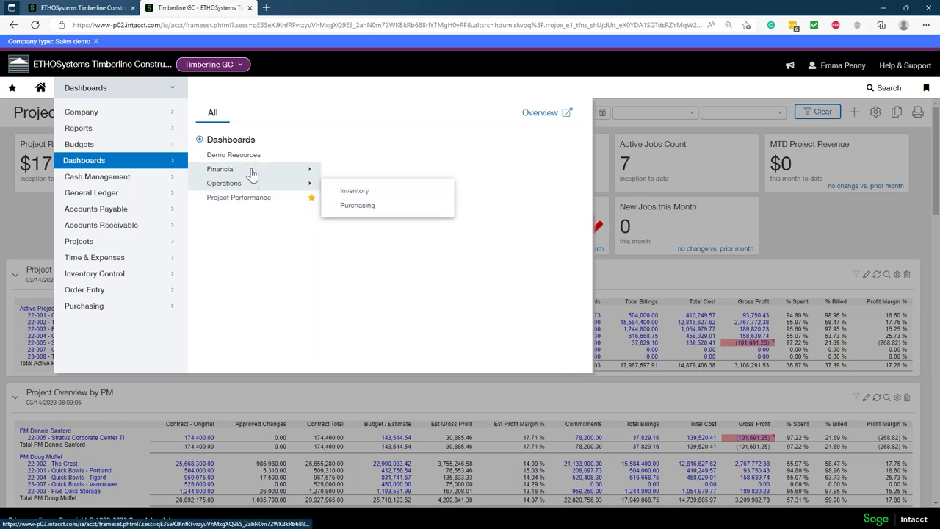
mouse_move(249, 172)
click(355, 190)
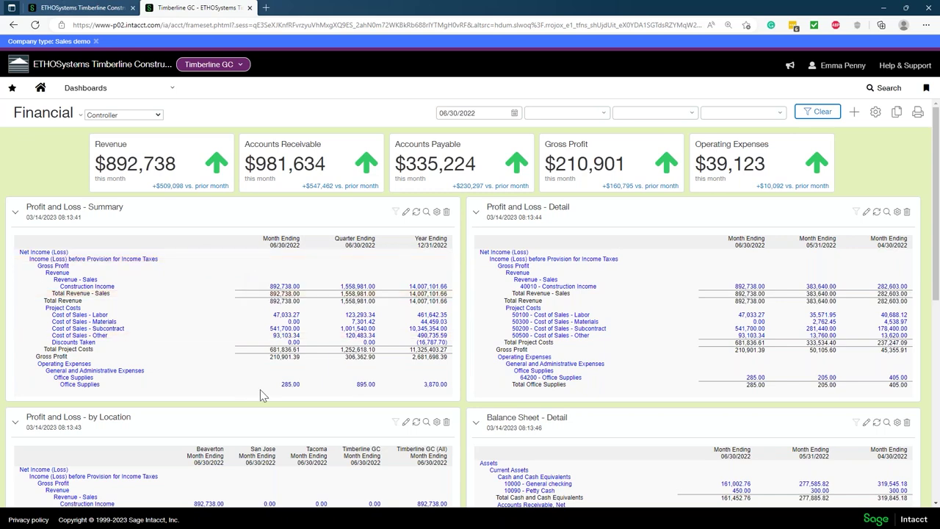
Review the Profit and Loss, Balance Sheet and AR Aging by Project sections, and check which other Financial dashboard views are available.
scroll(259, 390, down, 2)
scroll(176, 327, down, 1)
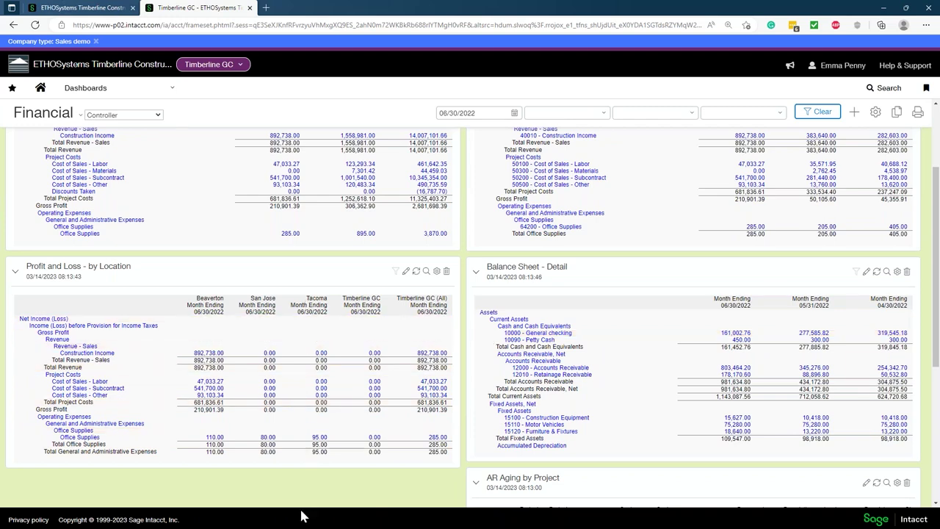
scroll(645, 378, up, 3)
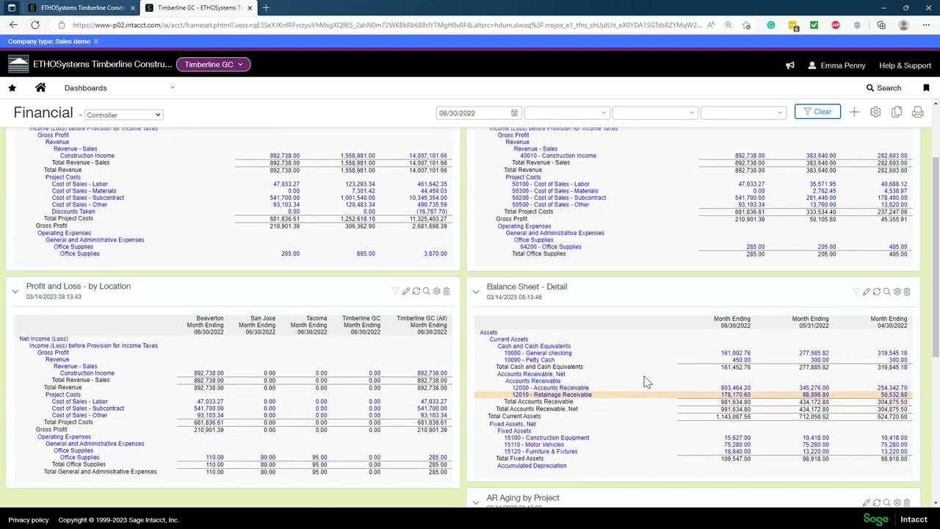
scroll(644, 381, up, 1)
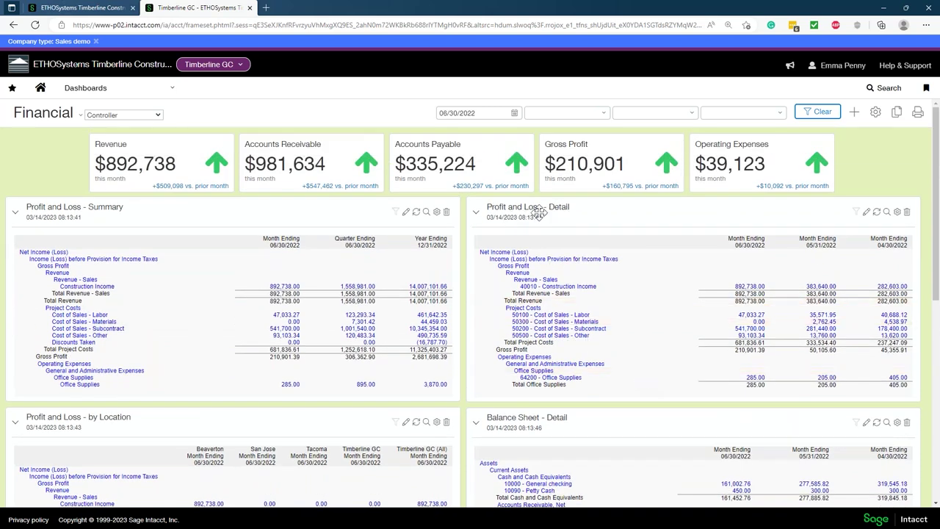
scroll(587, 242, down, 7)
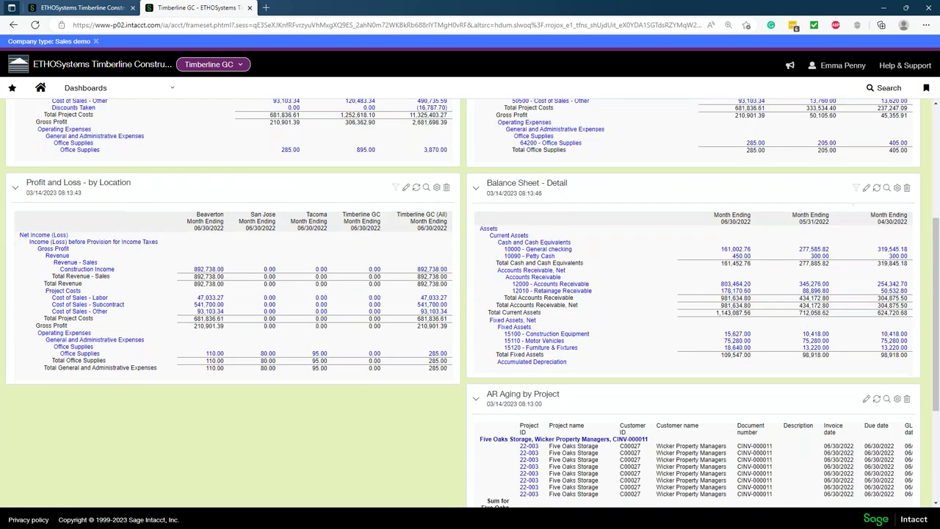
scroll(593, 295, down, 3)
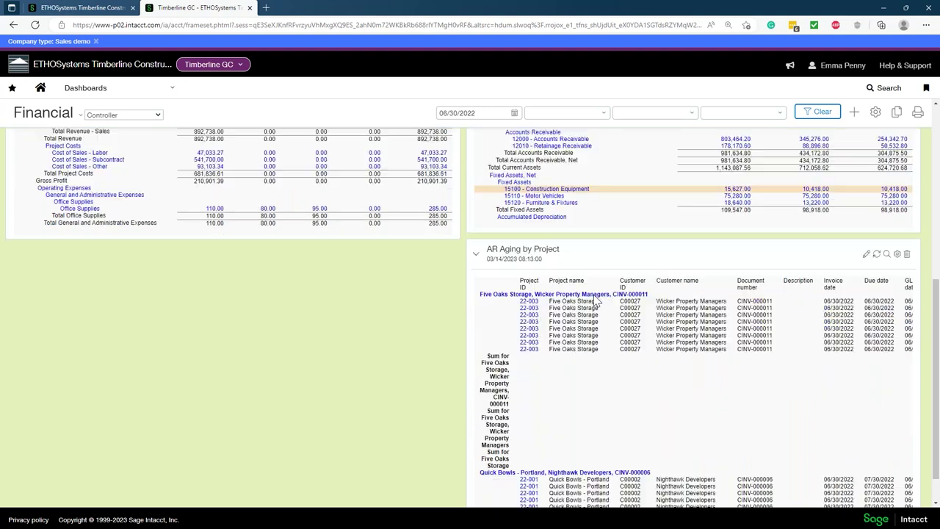
scroll(668, 420, down, 1)
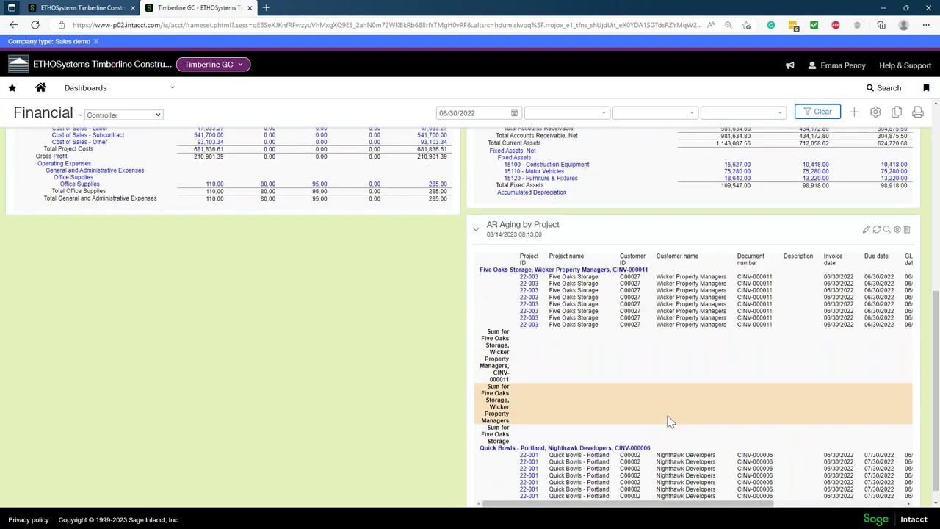
scroll(669, 420, up, 10)
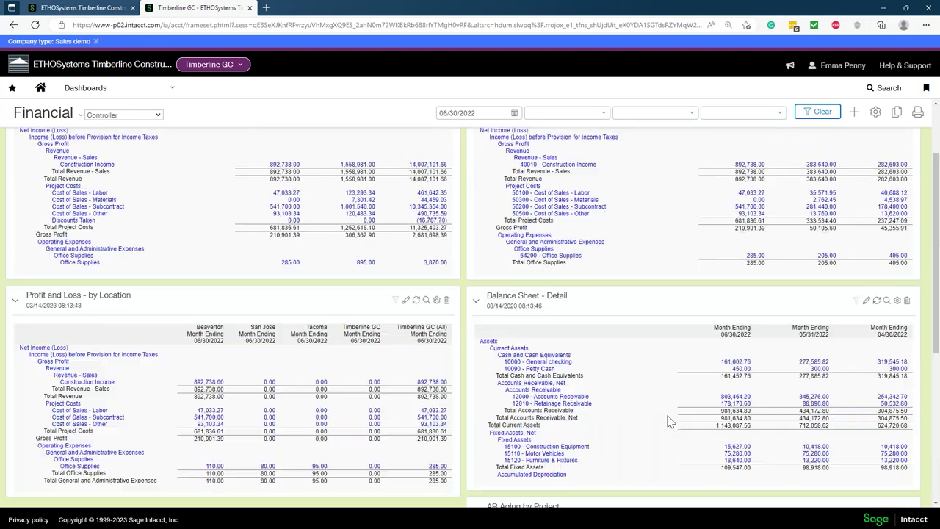
click(130, 114)
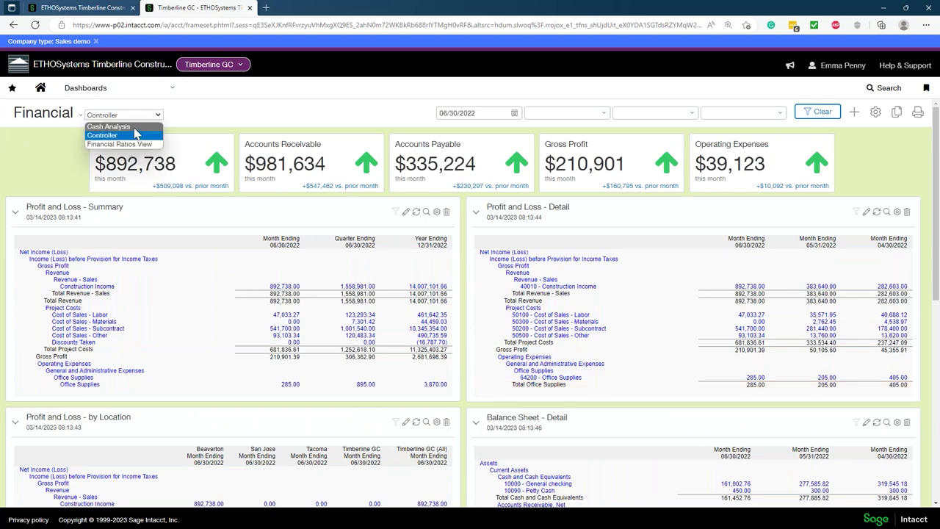
click(52, 134)
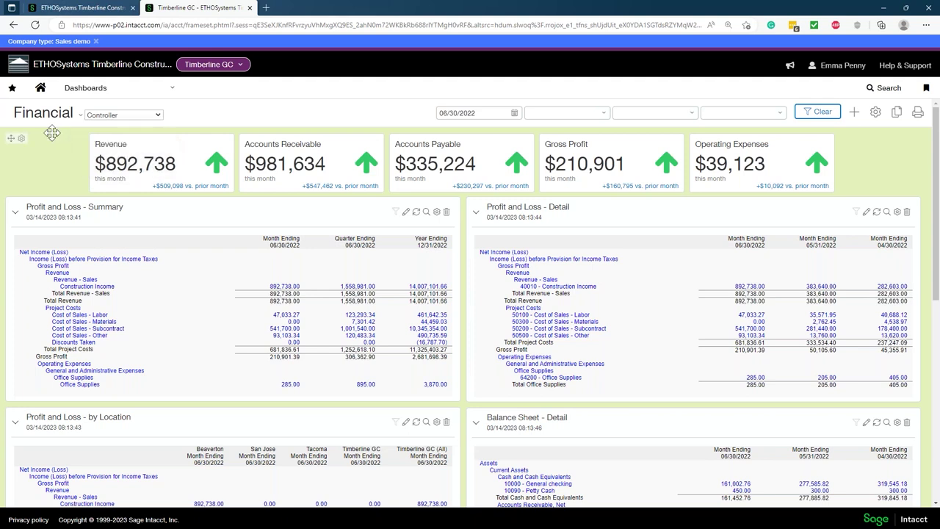
Go to the Projects list and open project 22-003 Five Oaks Storage for editing.
click(126, 95)
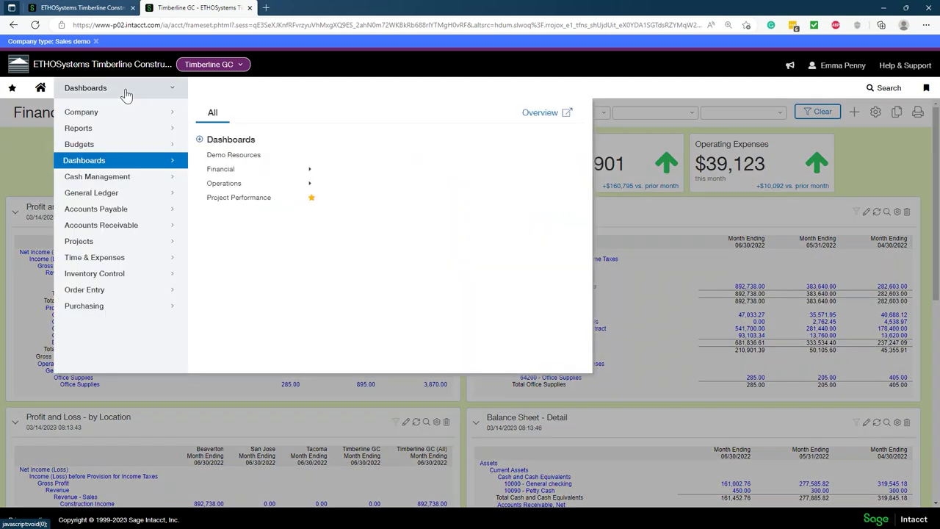
click(102, 246)
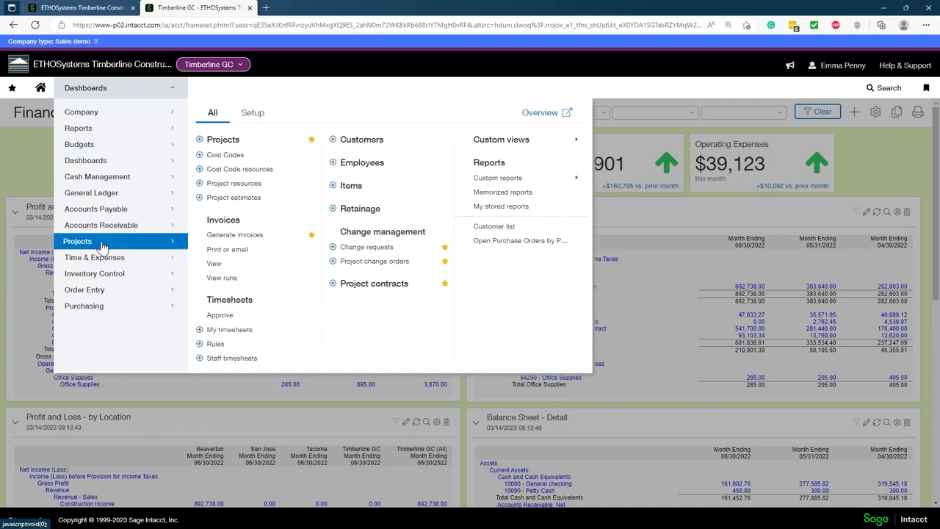
click(223, 139)
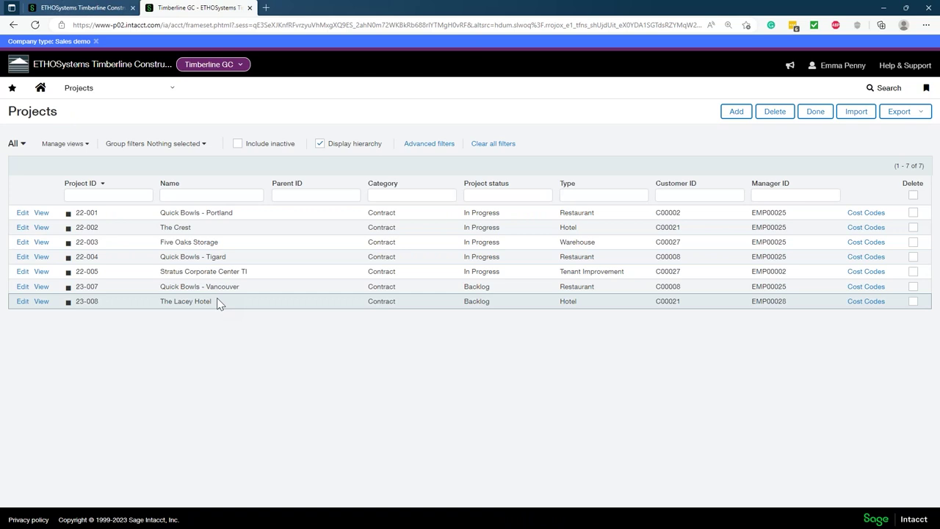
click(22, 244)
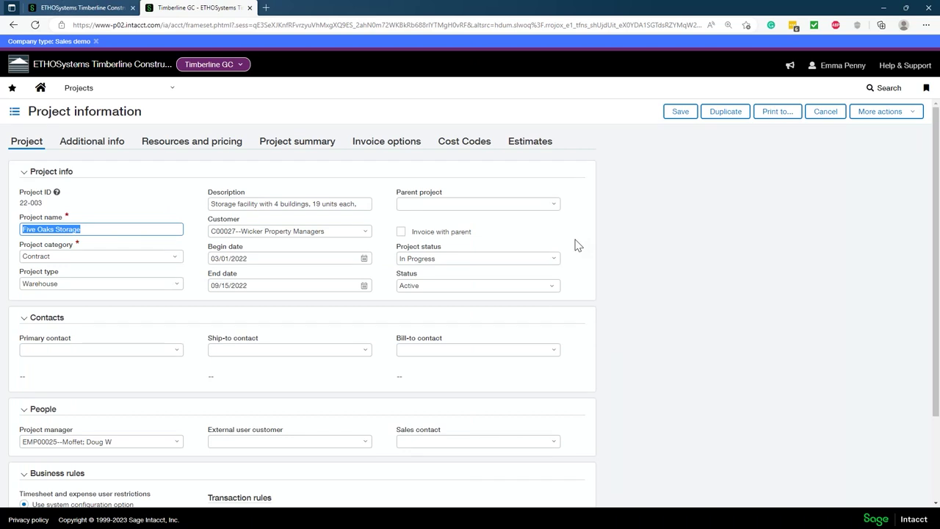
Examine the project info and the primary, ship-to and bill-to contact fields of the Five Oaks Storage project.
click(576, 246)
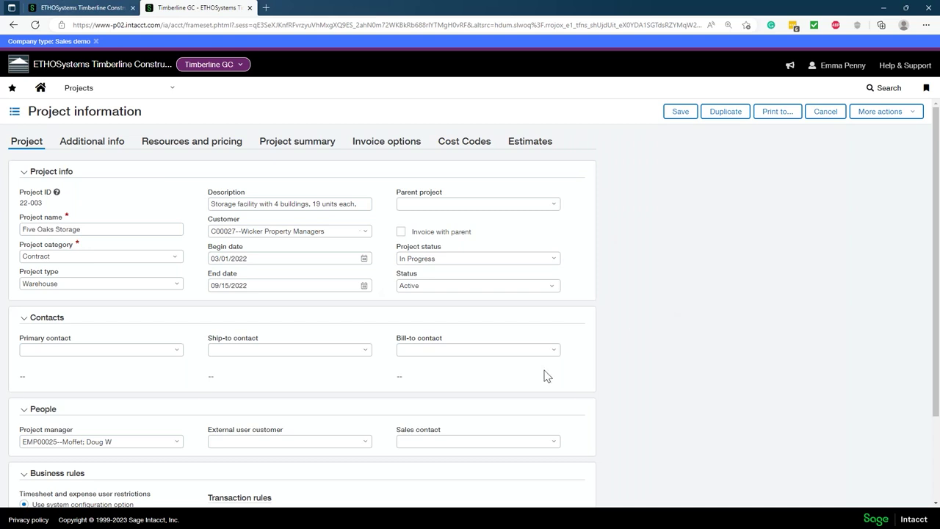
click(128, 349)
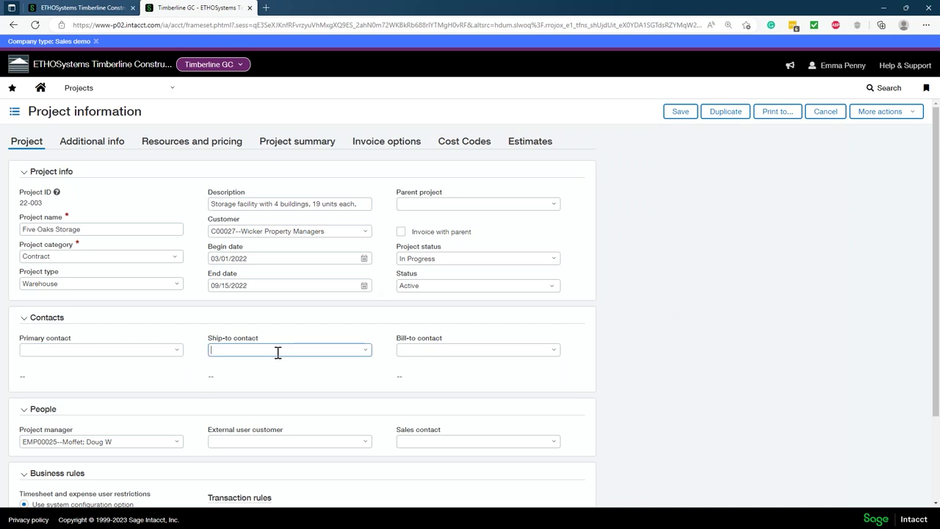
click(433, 349)
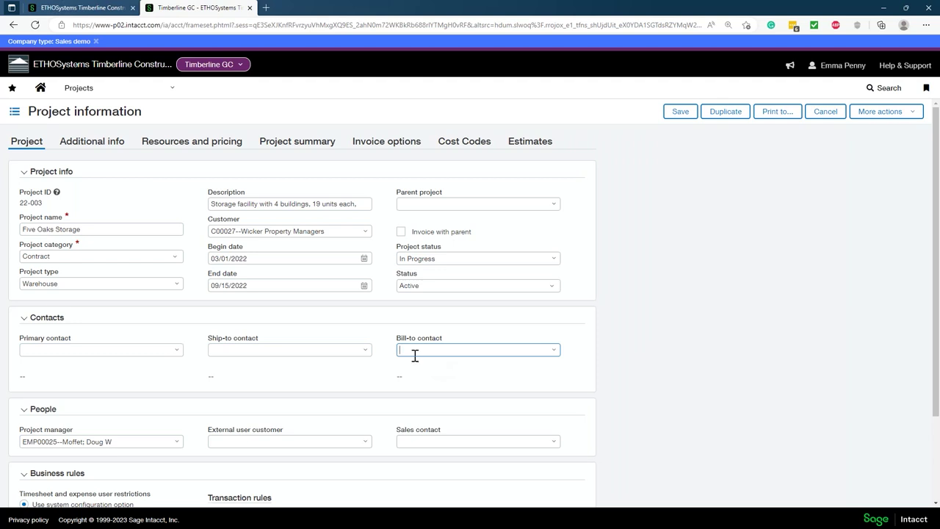
click(115, 349)
click(240, 350)
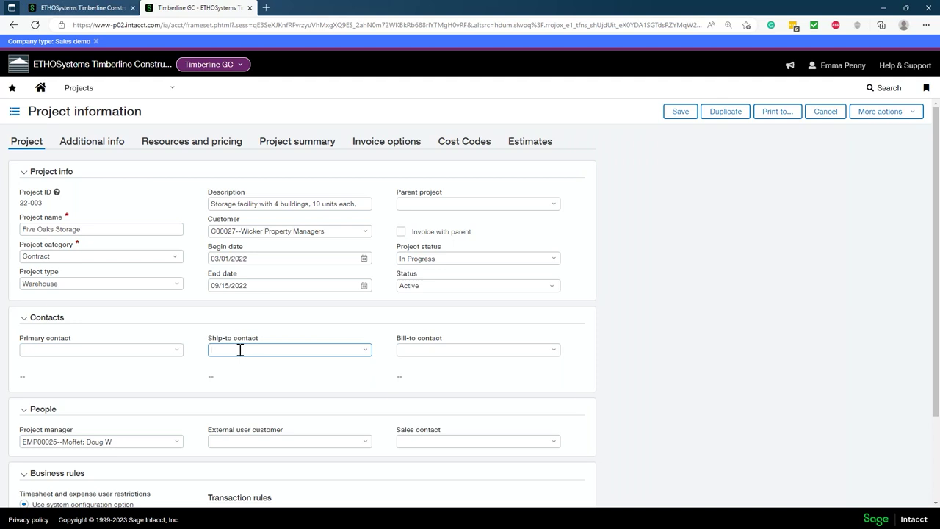
click(473, 349)
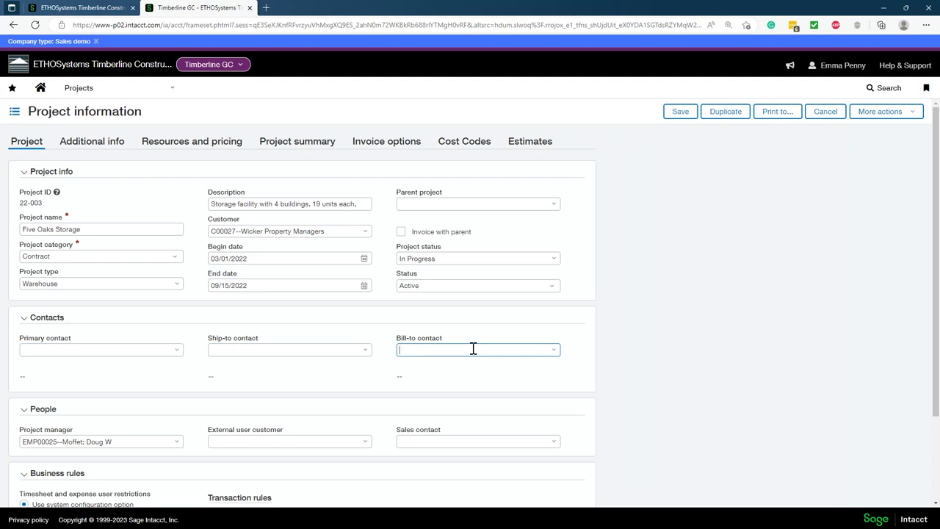
Check which projects are available as parent project, then review the project's people and business rules.
click(471, 207)
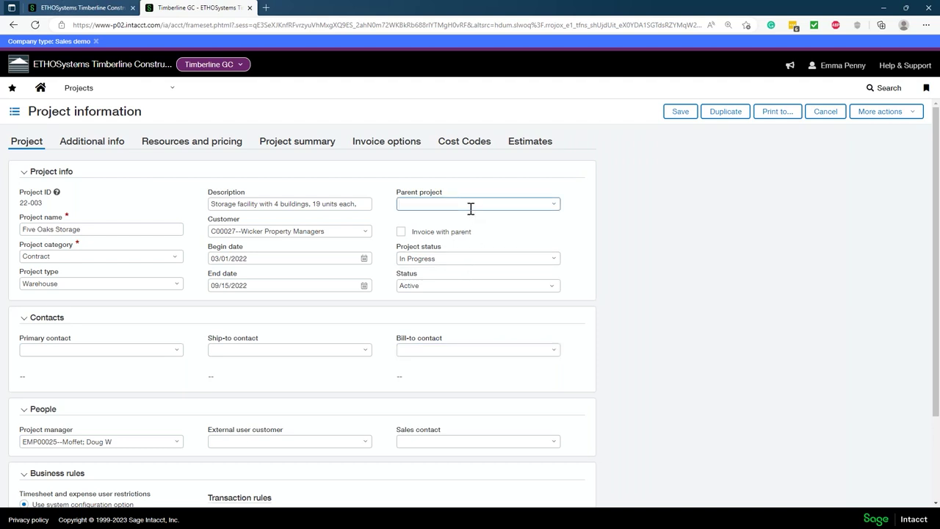
click(552, 204)
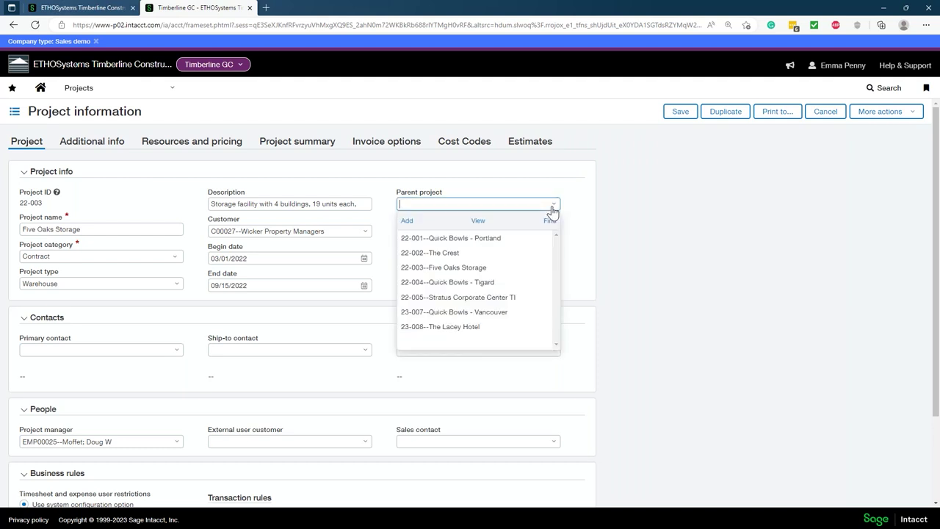
click(494, 241)
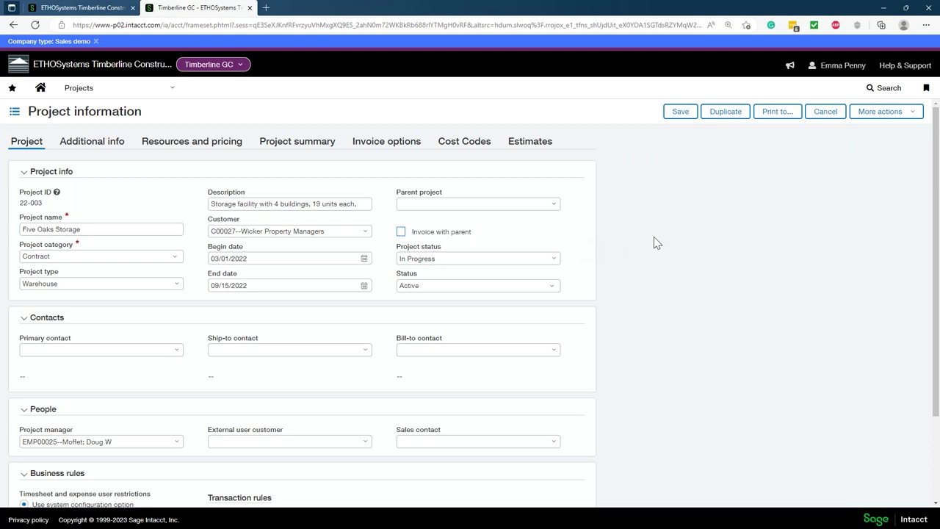
scroll(653, 237, down, 2)
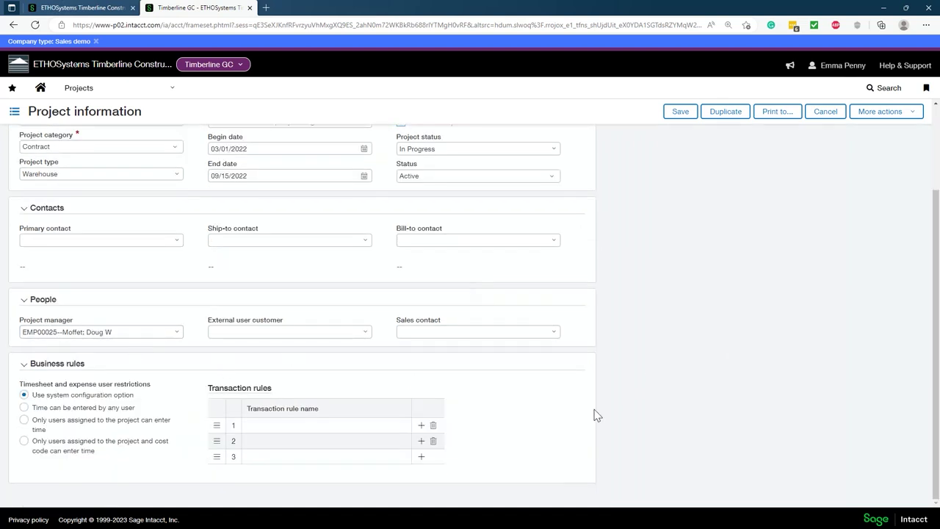
scroll(624, 342, up, 2)
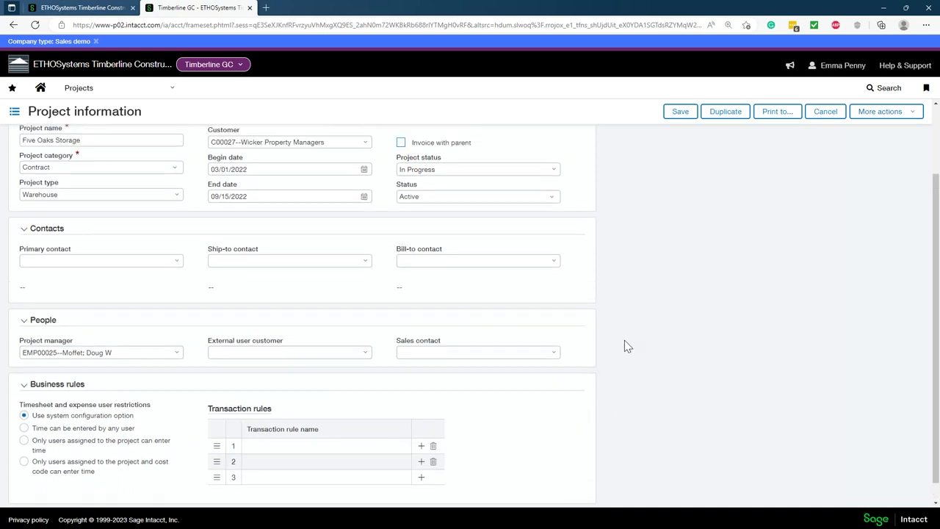
Review the project's additional info, covering progress, billing terms and contract amount, dimensions and documents.
click(92, 140)
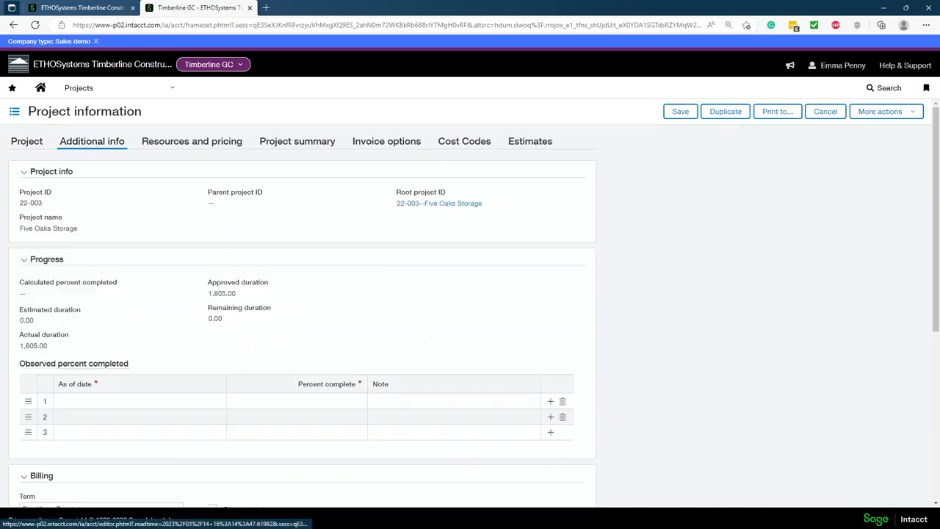
scroll(290, 165, down, 2)
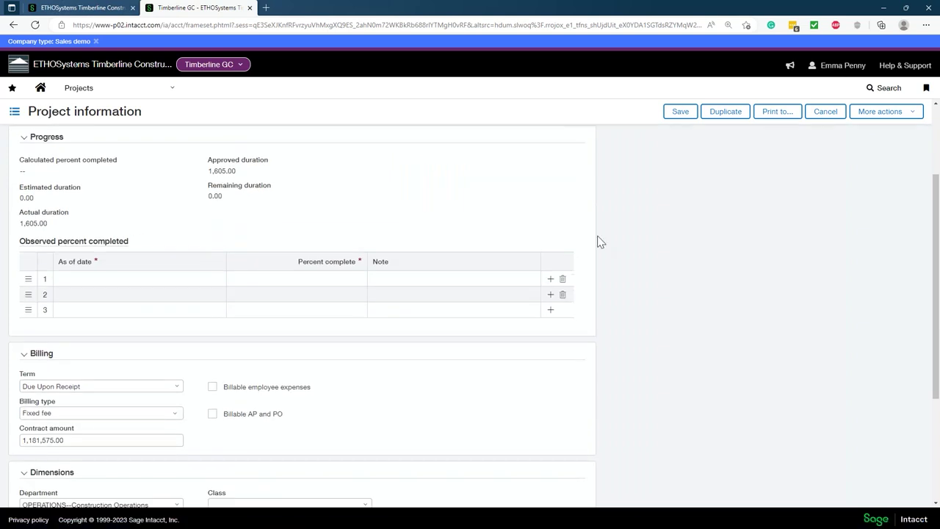
scroll(598, 242, down, 3)
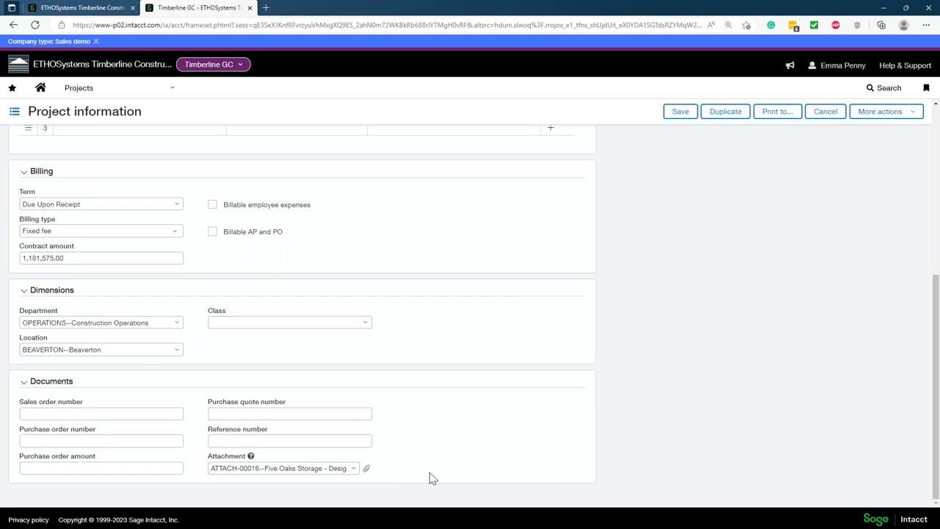
scroll(431, 478, up, 5)
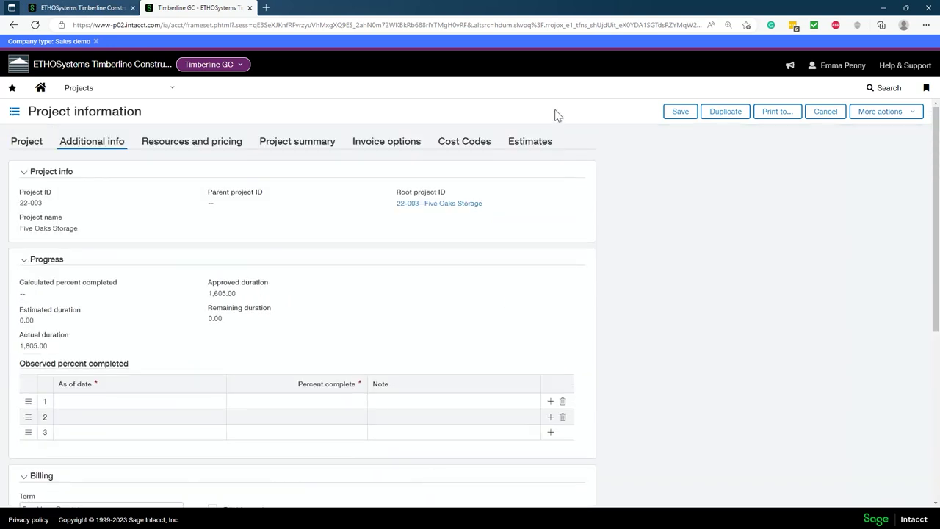
Review the project summary, from the financial summary costs and billings through budget, hours and purchase order expenses.
click(309, 144)
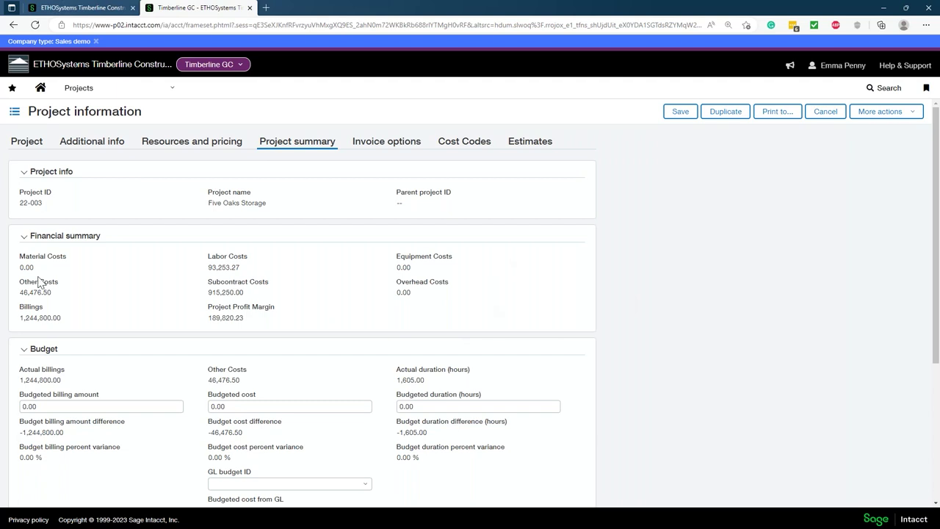
drag(25, 256, 527, 330)
click(526, 321)
scroll(526, 323, down, 2)
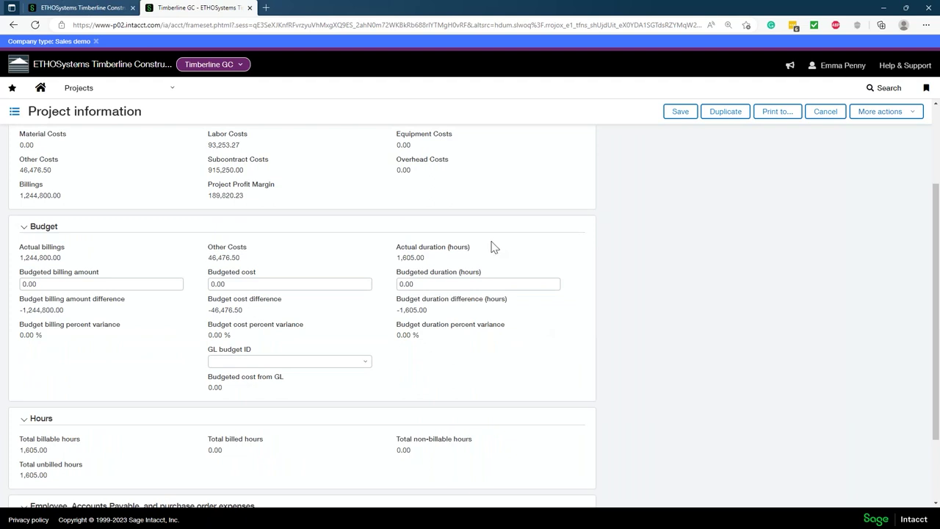
scroll(494, 248, down, 1)
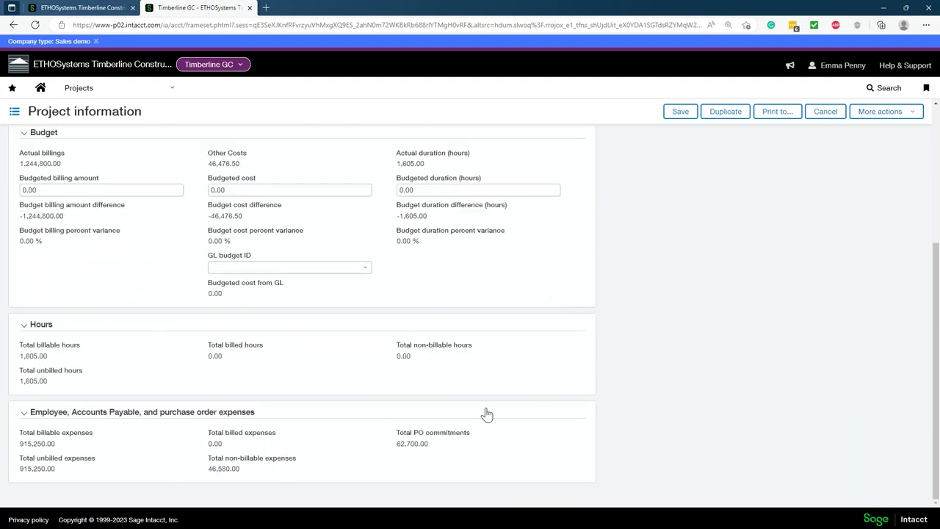
scroll(514, 416, up, 3)
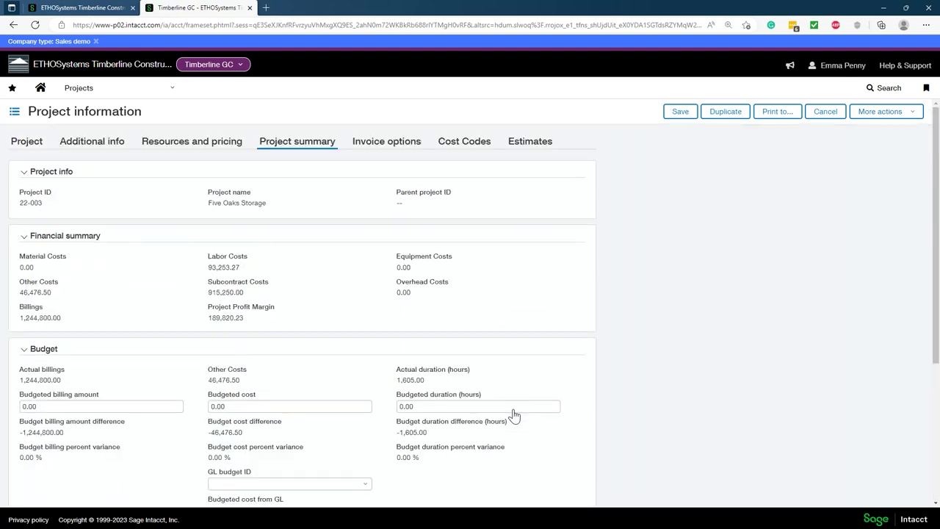
Look through the cost codes assigned to Five Oaks Storage, including their planned dates, items and statuses.
click(470, 142)
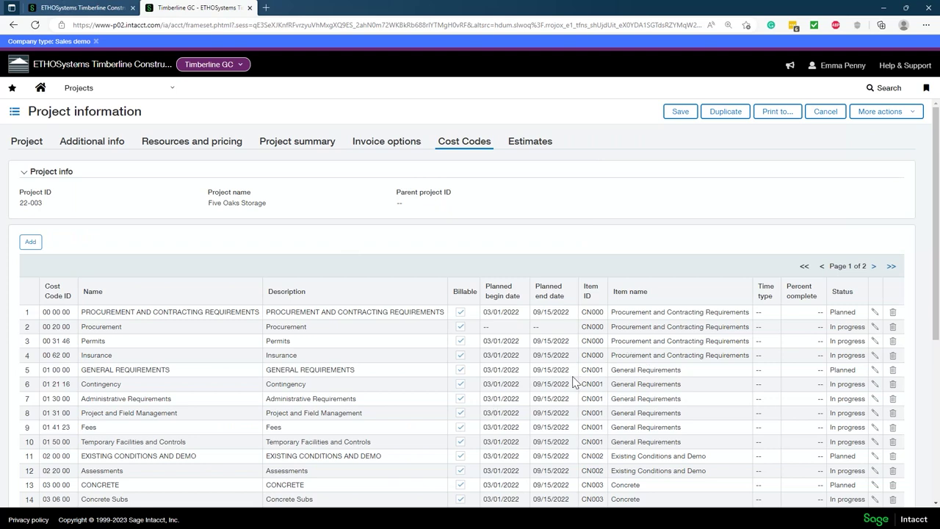
scroll(575, 381, down, 3)
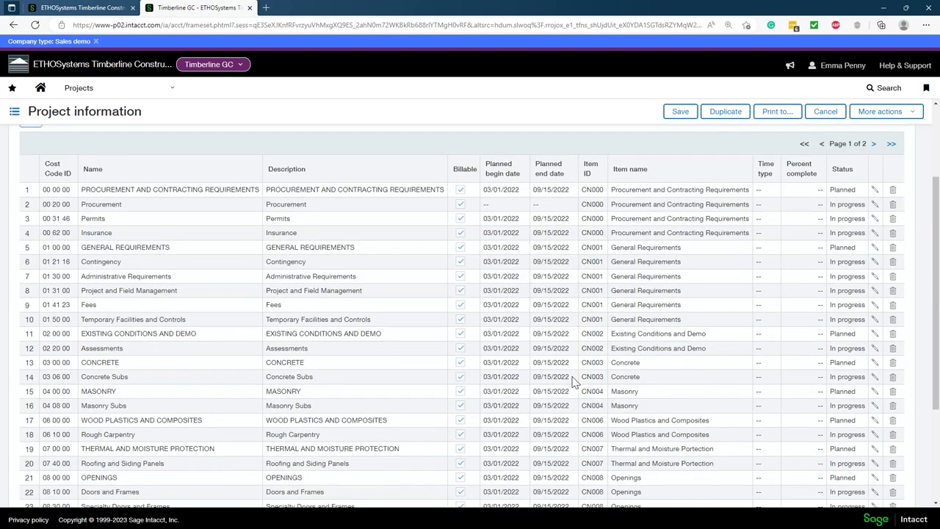
scroll(575, 382, down, 4)
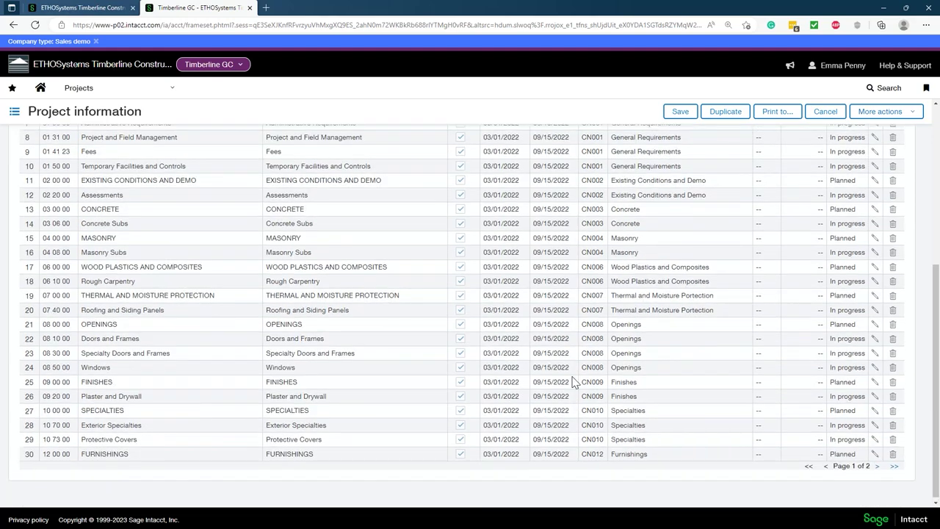
scroll(575, 382, up, 7)
scroll(574, 382, down, 2)
scroll(570, 382, up, 1)
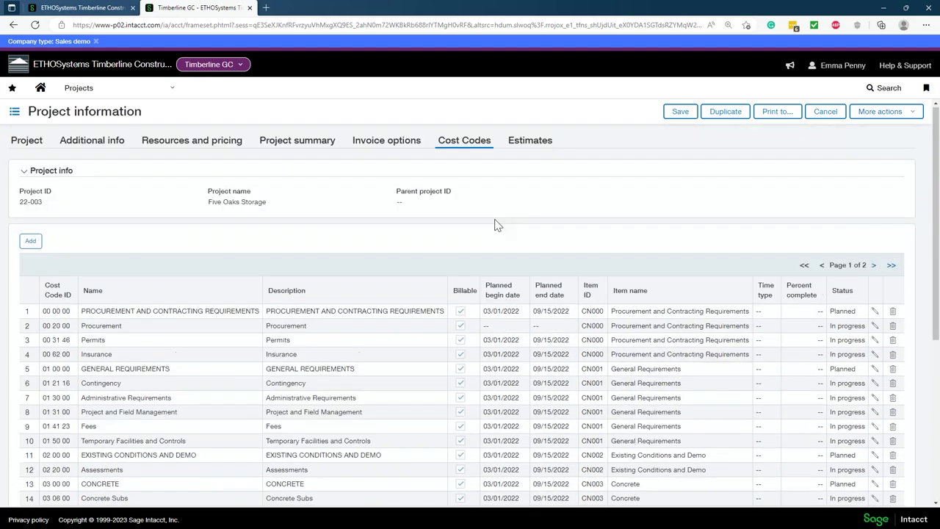
Open the Five Oaks estimate in an enlarged view and review its entries by cost code, cost type, quantity and amount.
click(530, 141)
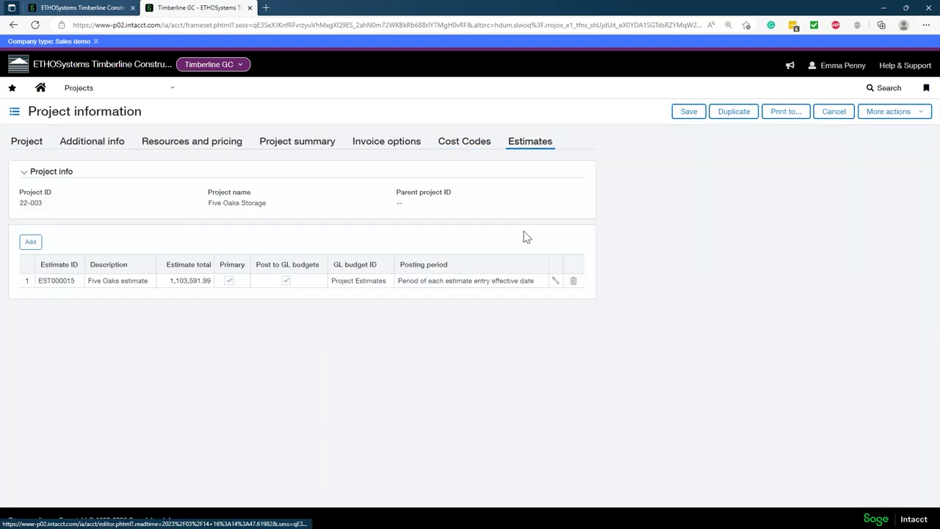
click(555, 282)
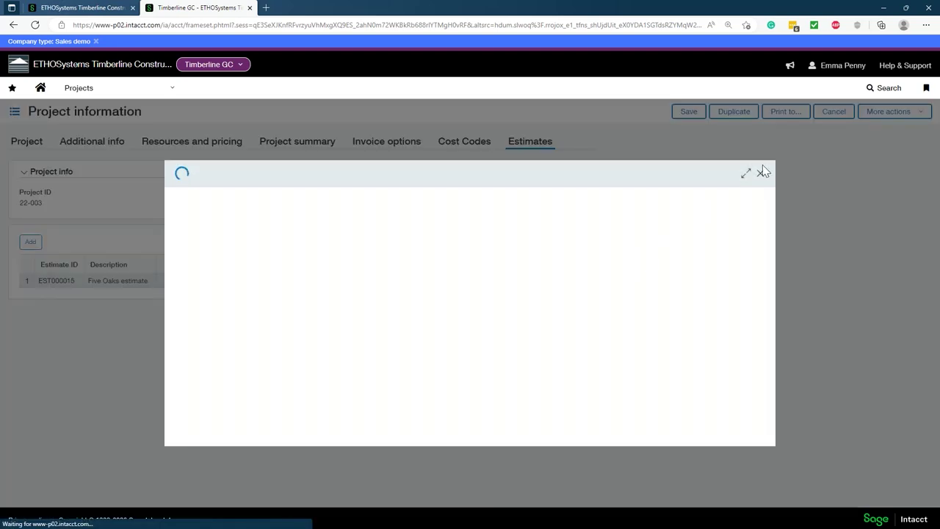
click(745, 174)
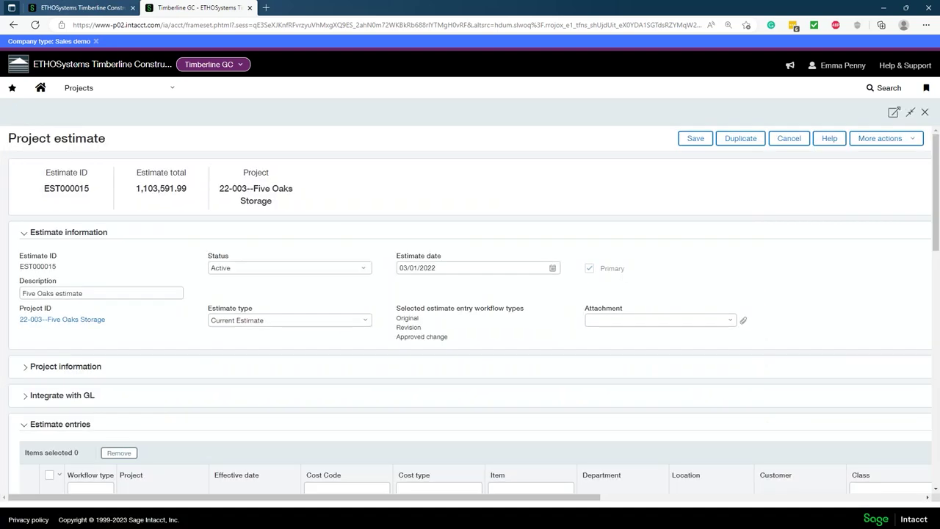
scroll(701, 248, down, 4)
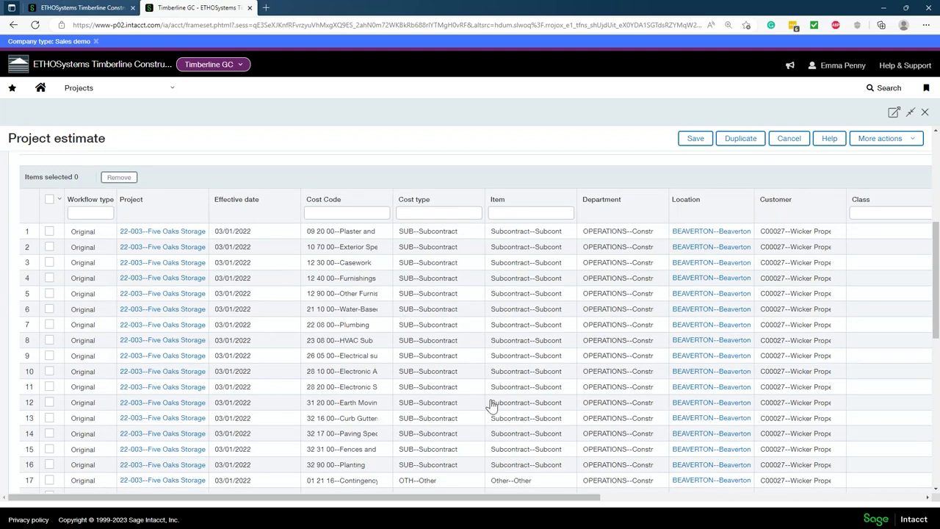
drag(434, 500, 821, 321)
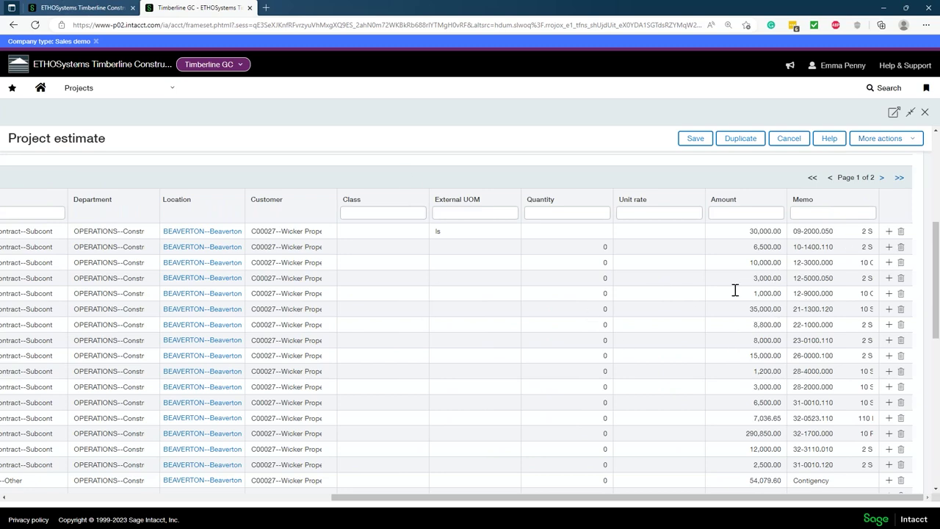
scroll(555, 298, down, 3)
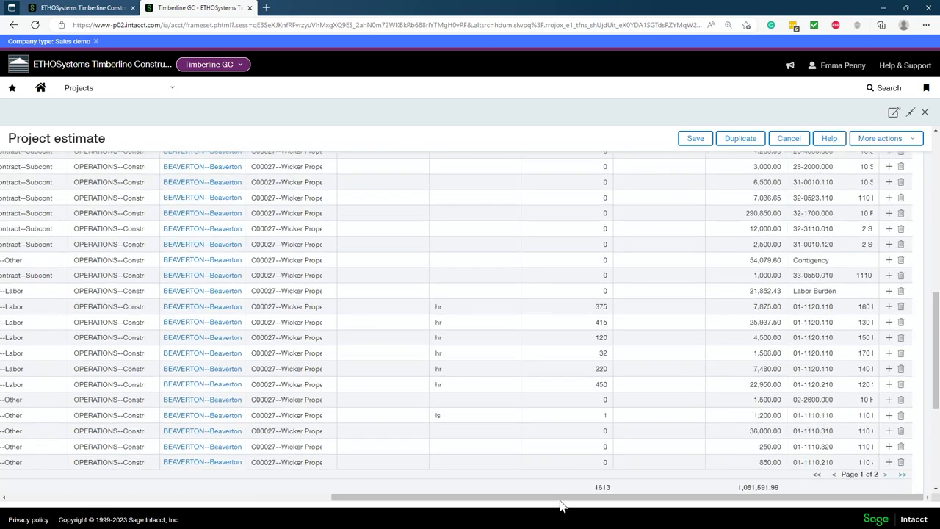
Review the change request estimate entries with their workflow types, cost codes and amounts, and close the estimate.
scroll(567, 451, down, 2)
scroll(544, 470, down, 1)
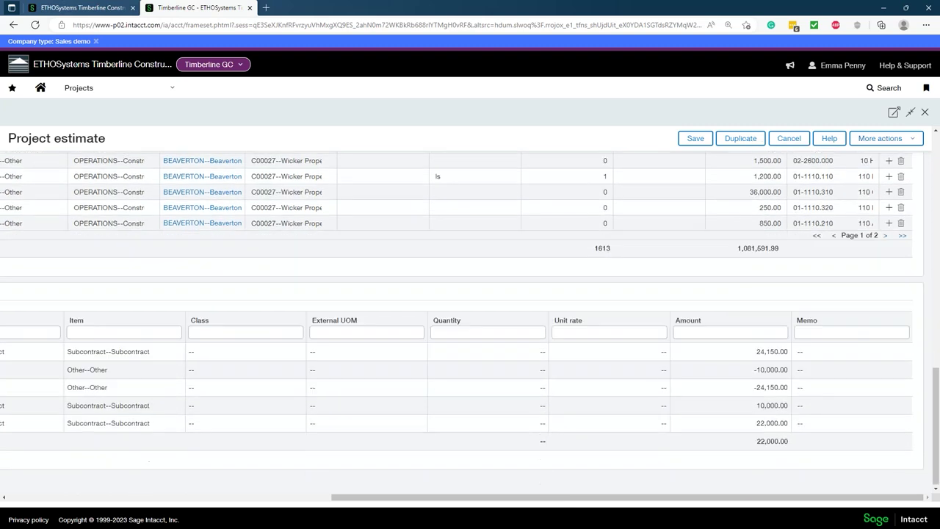
drag(539, 498, 210, 497)
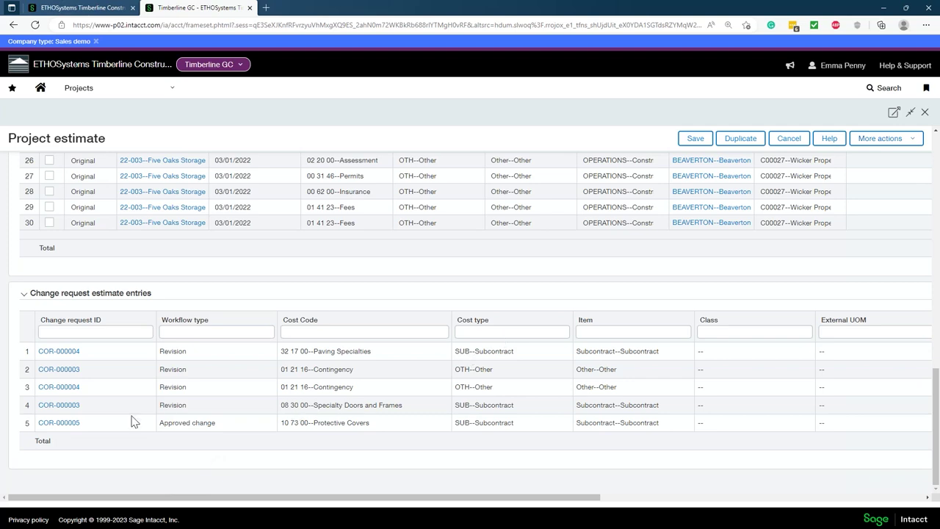
scroll(135, 421, up, 15)
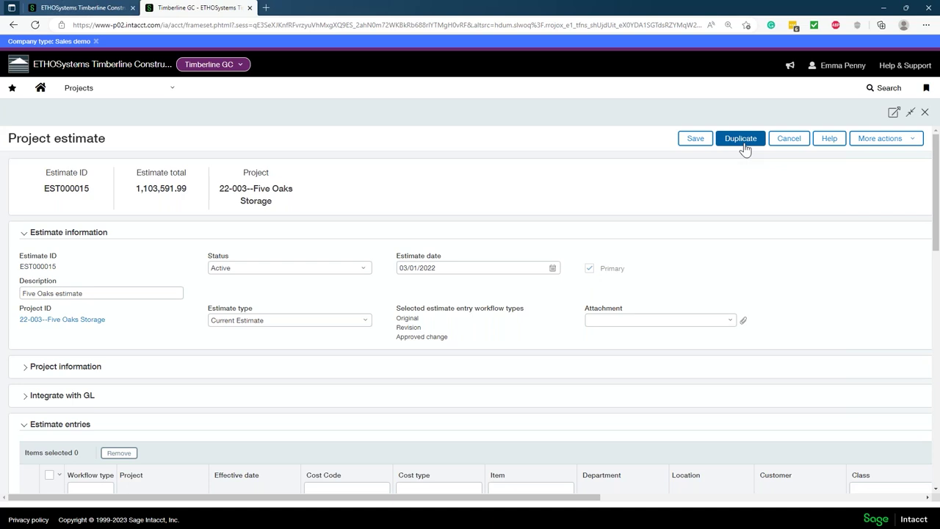
click(925, 113)
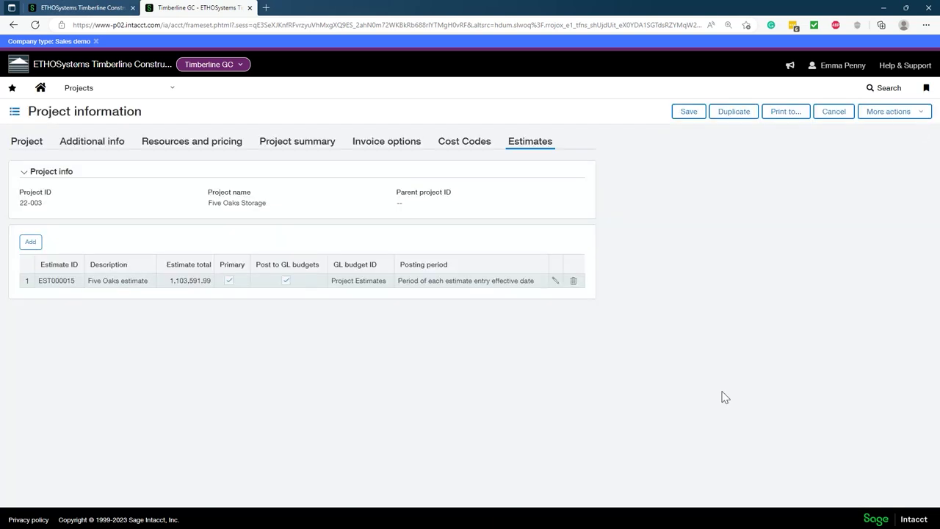
Go to the Project contracts list and open the Five Oaks Storage contract for editing.
click(105, 91)
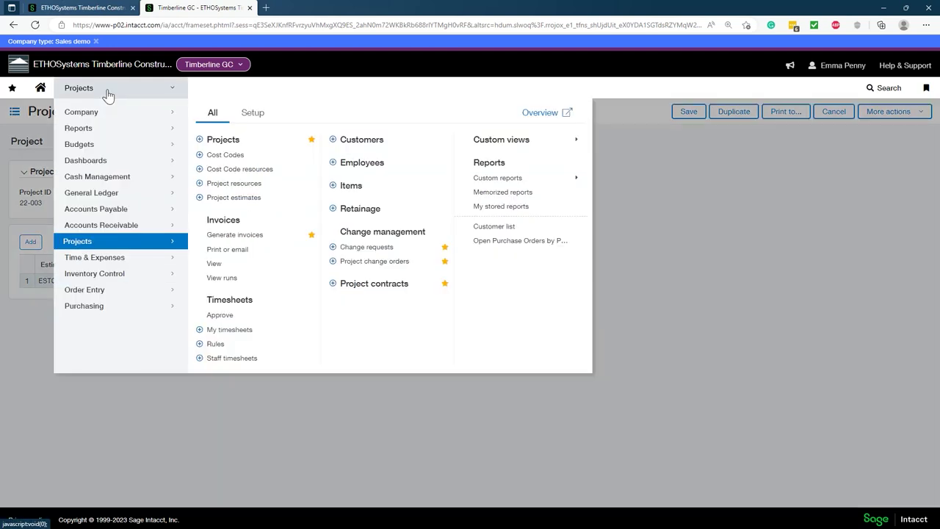
click(368, 286)
click(517, 78)
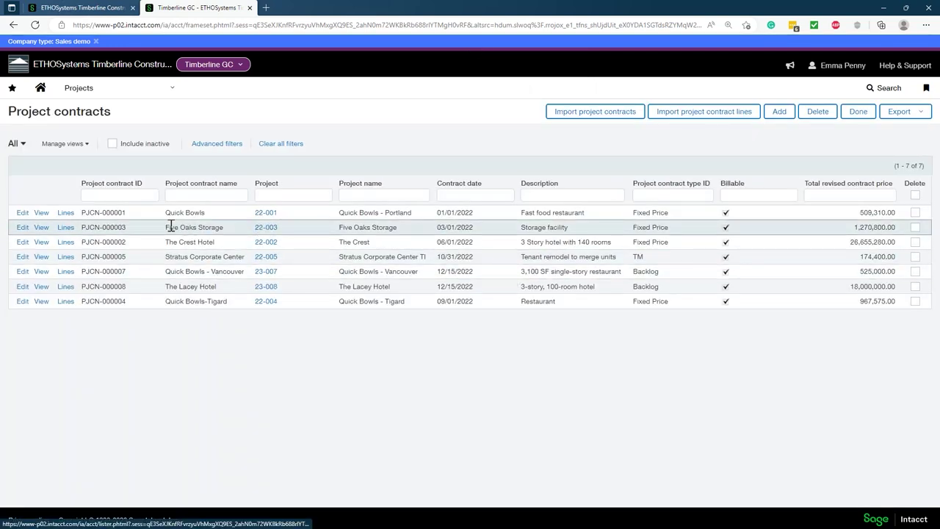
click(23, 228)
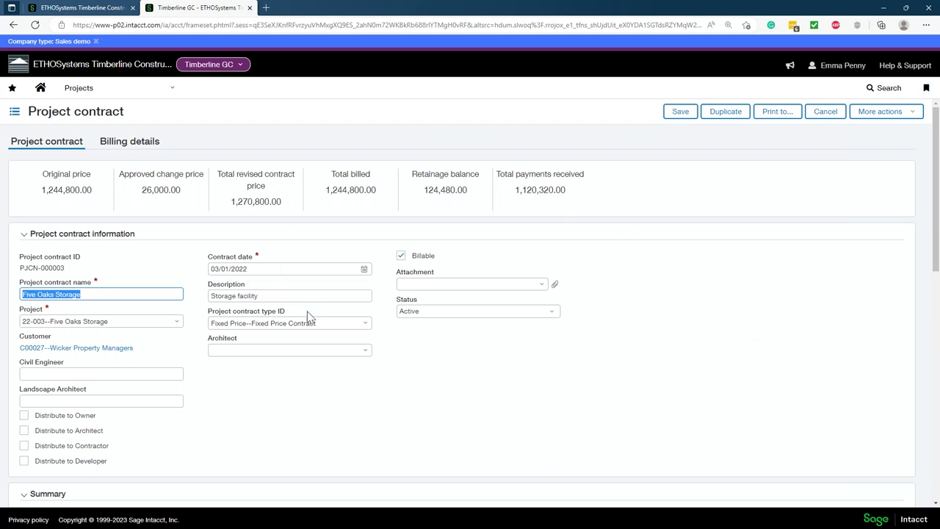
Check the contract type and architect options and the landscape architect field on the Five Oaks Storage contract, keeping the existing values.
click(368, 332)
click(368, 332)
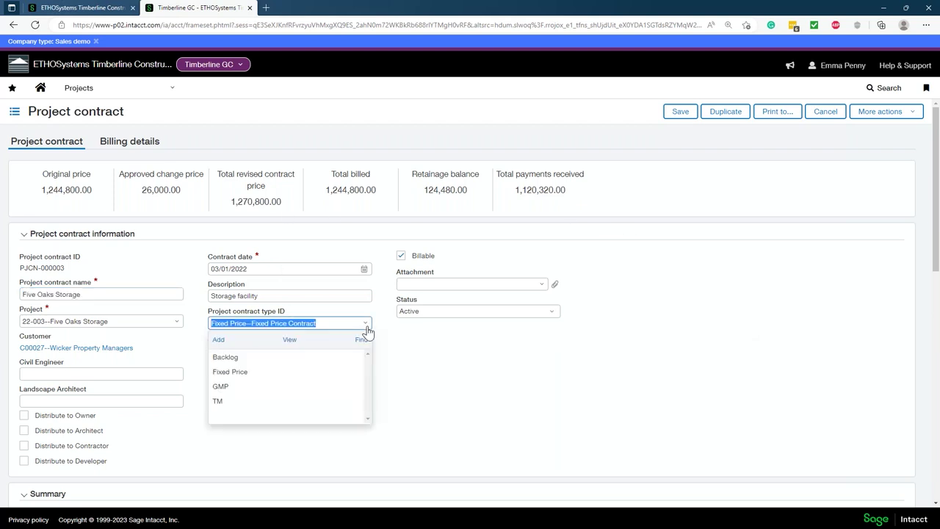
click(510, 375)
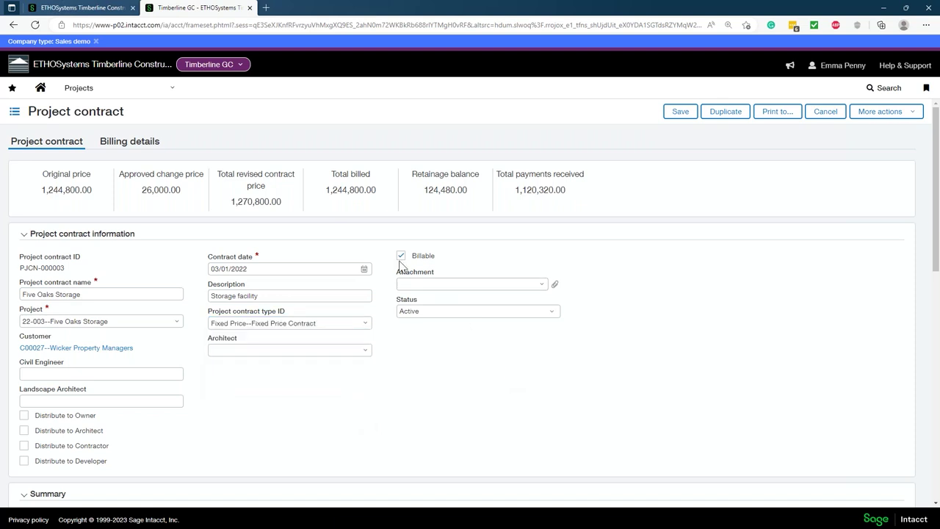
click(365, 350)
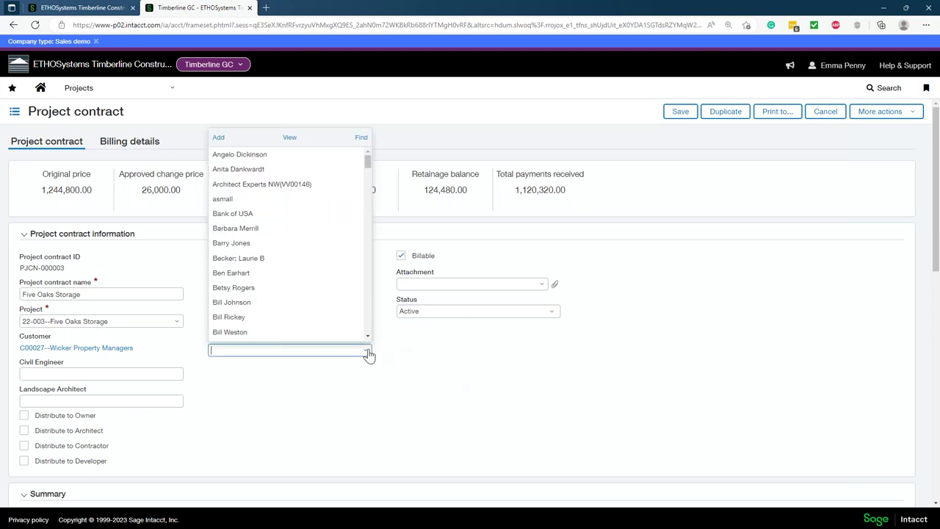
click(507, 359)
scroll(507, 357, down, 3)
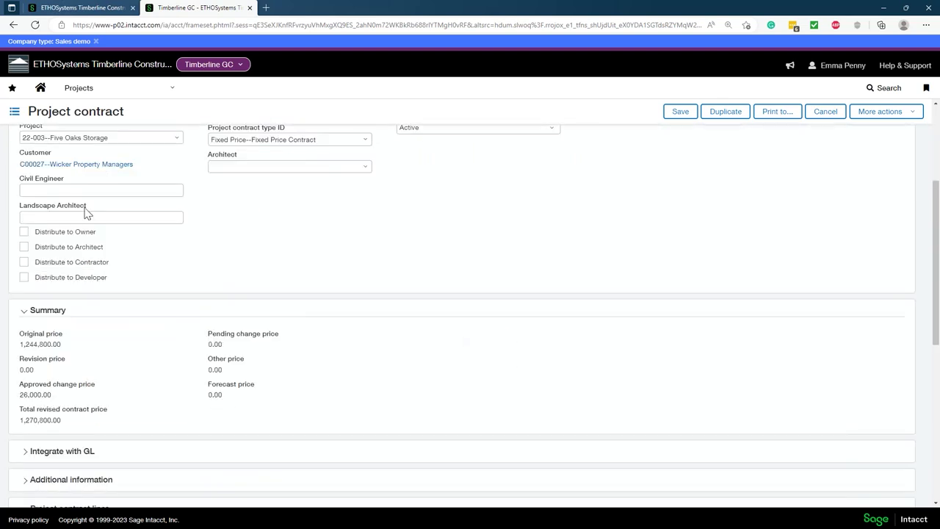
click(85, 215)
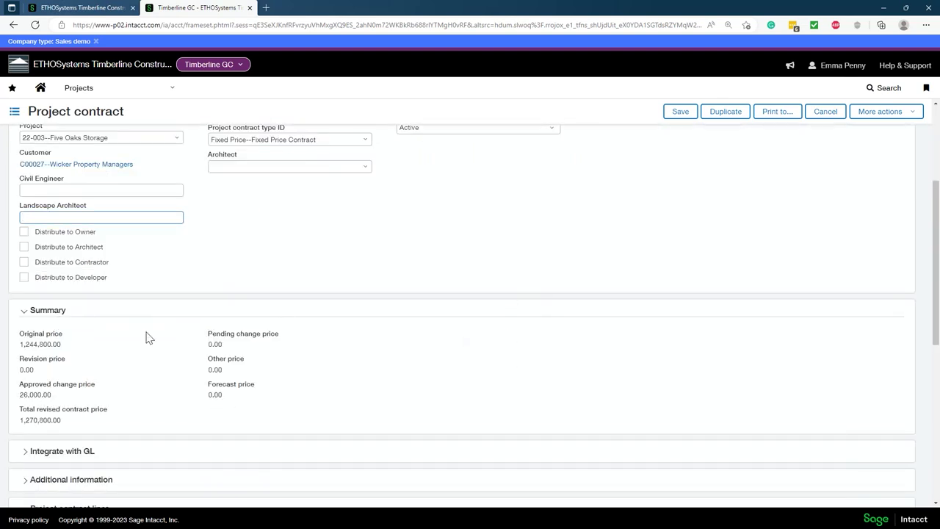
Review the contract's price summary and its project contract lines, including items, billing types, retainage percentages and revised prices.
scroll(436, 355, down, 5)
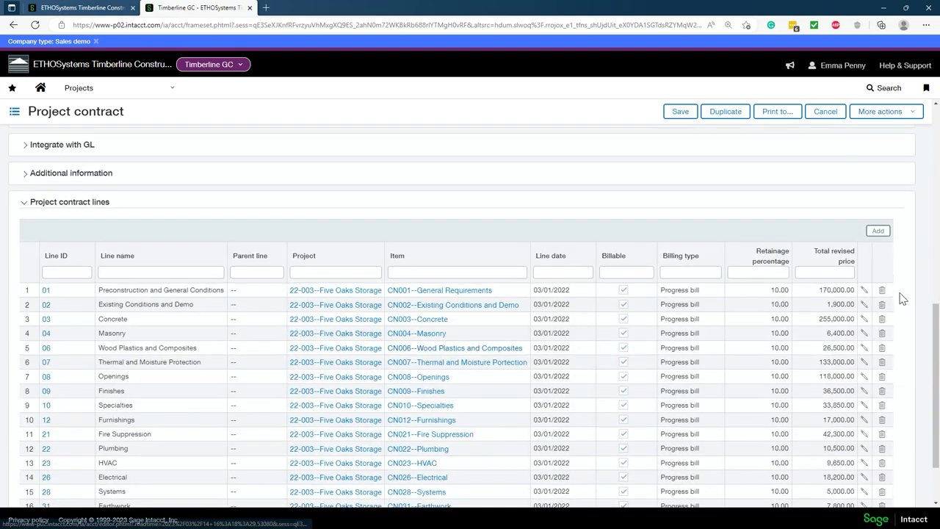
scroll(904, 299, down, 2)
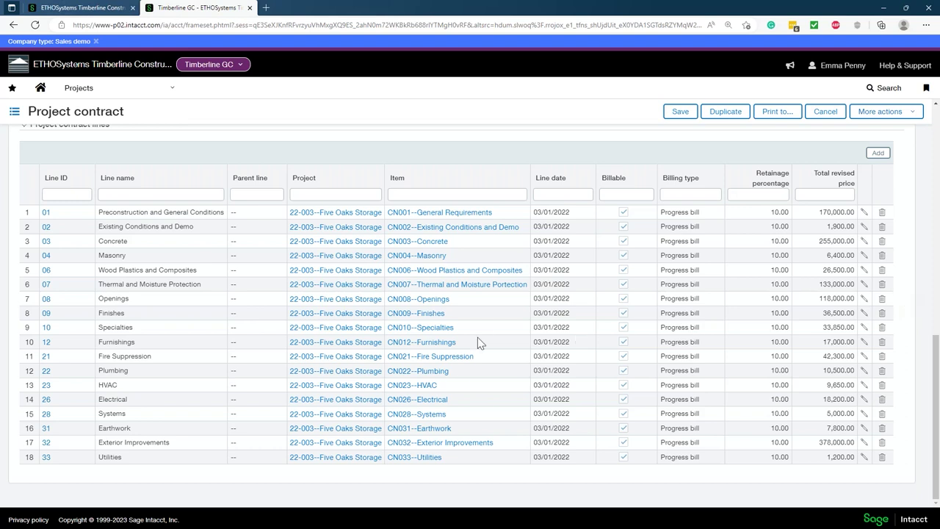
scroll(477, 337, up, 10)
scroll(161, 183, up, 2)
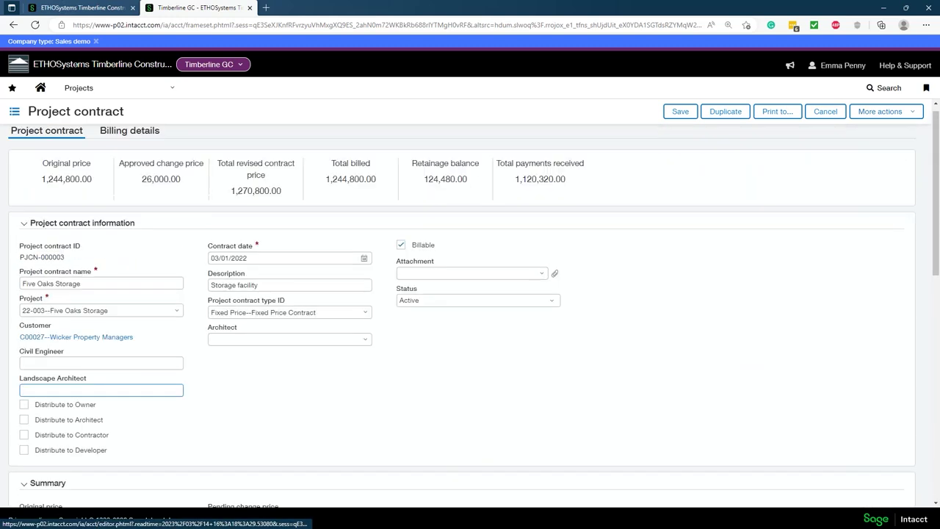
Open the contract's billing details and review the billing summary, covering billed amounts, percent billed, retainage and the last billing application number.
click(135, 149)
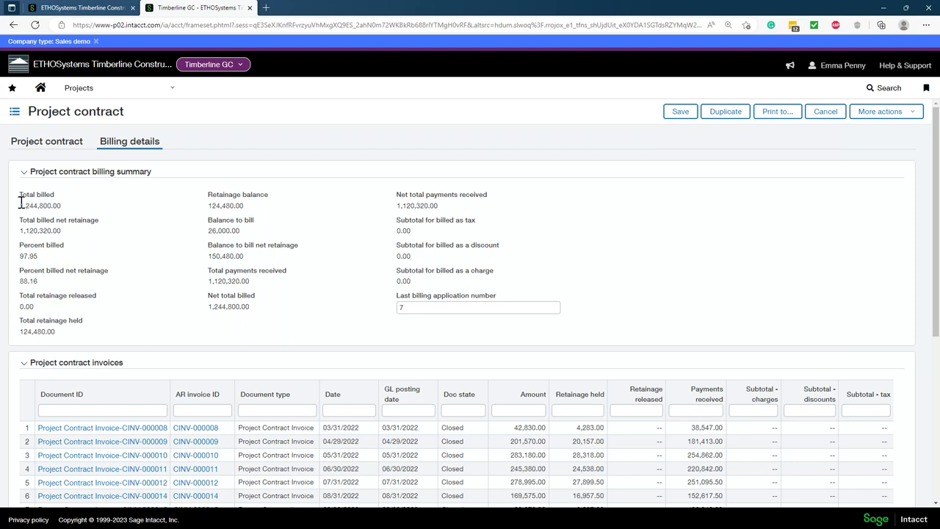
shift+click(45, 262)
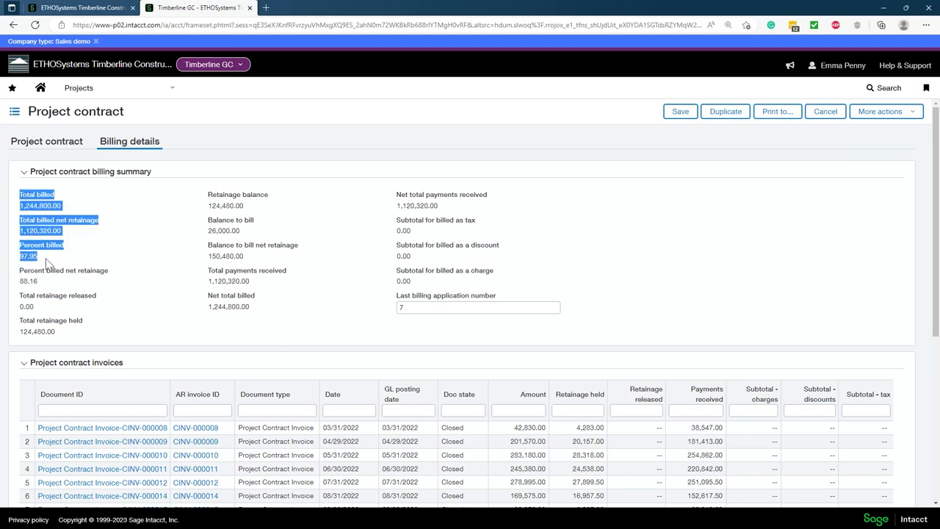
click(72, 258)
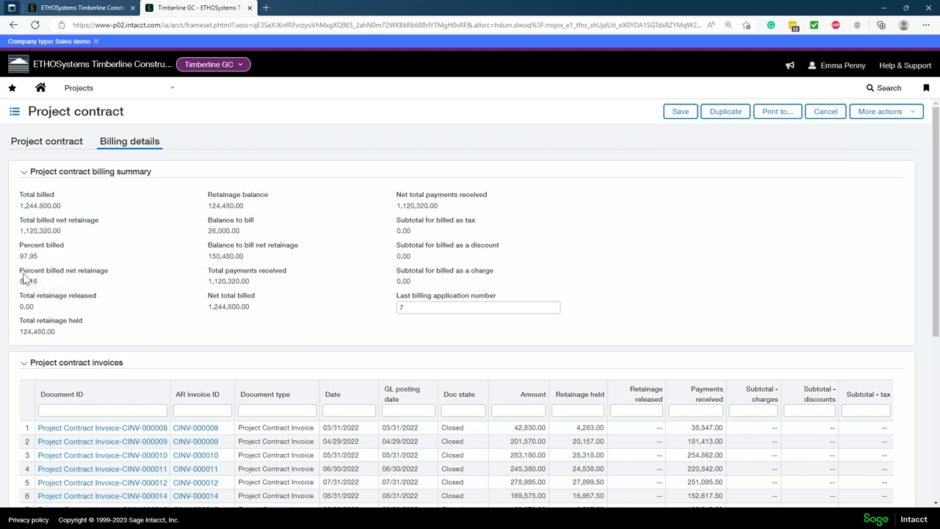
drag(24, 277, 110, 286)
click(130, 304)
drag(22, 292, 54, 304)
click(123, 344)
drag(85, 337, 20, 327)
click(320, 312)
click(440, 309)
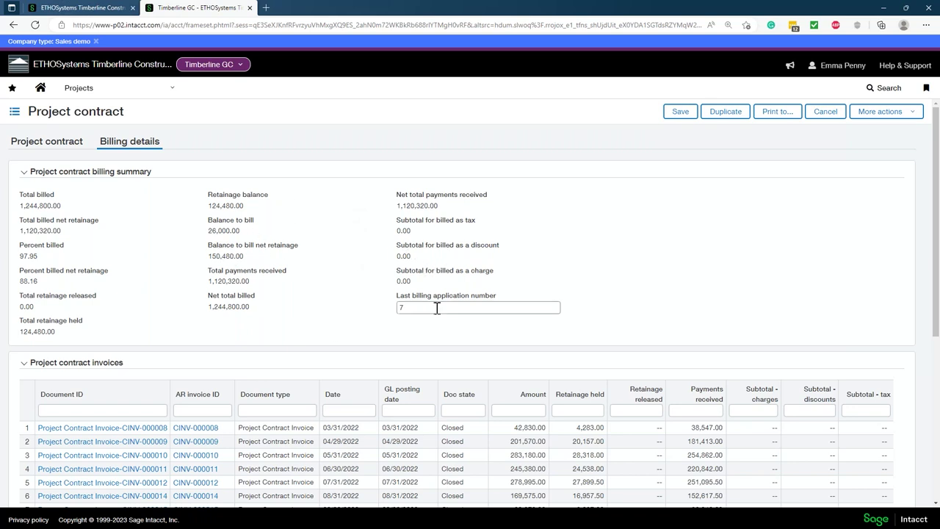
click(628, 311)
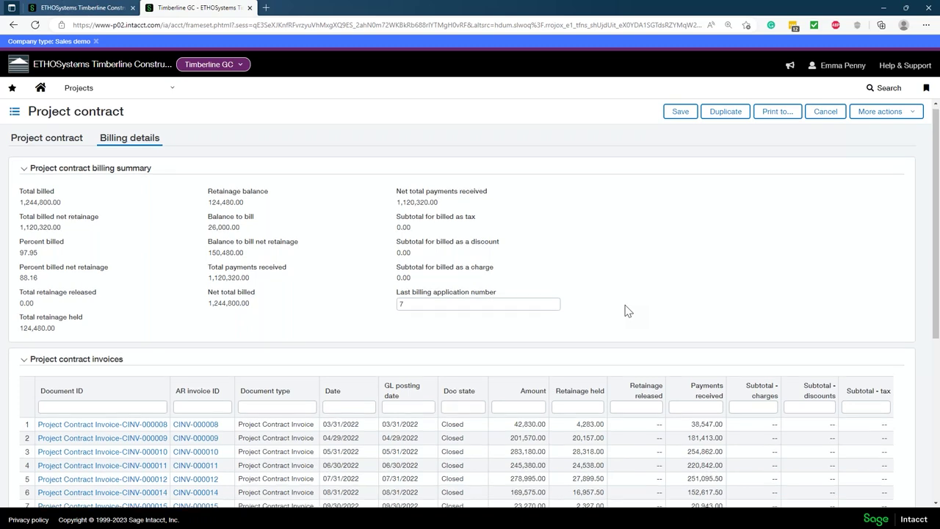
Review the project contract invoices and AR invoice payments received, comparing the payment totals of both tables.
scroll(628, 311, down, 3)
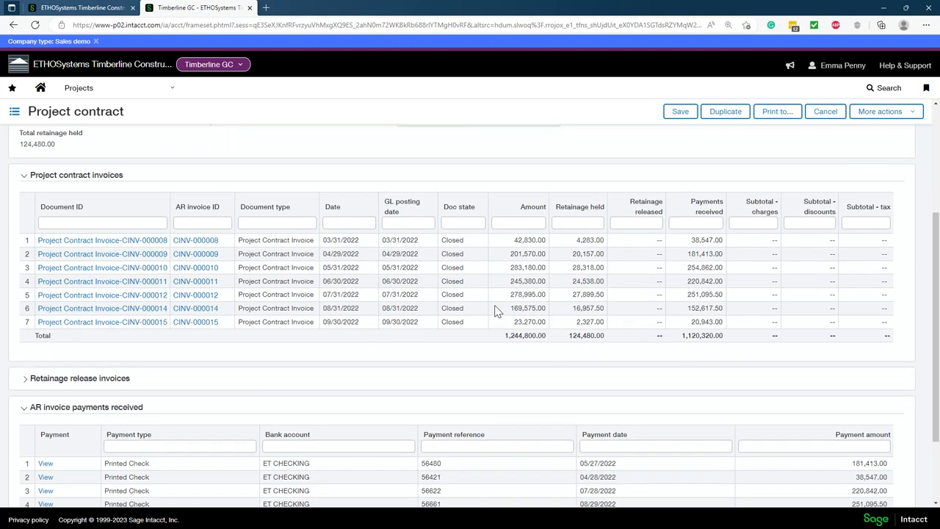
scroll(496, 312, down, 2)
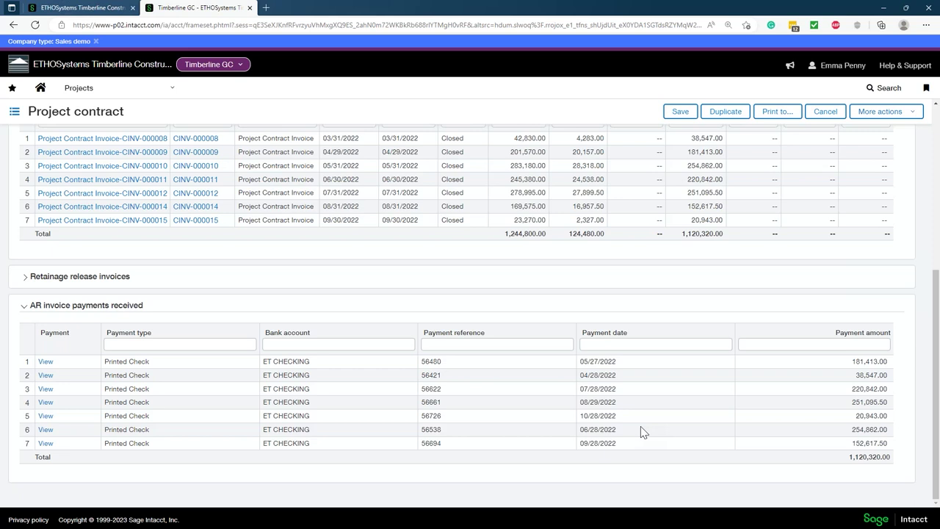
drag(681, 233, 724, 233)
drag(848, 457, 902, 458)
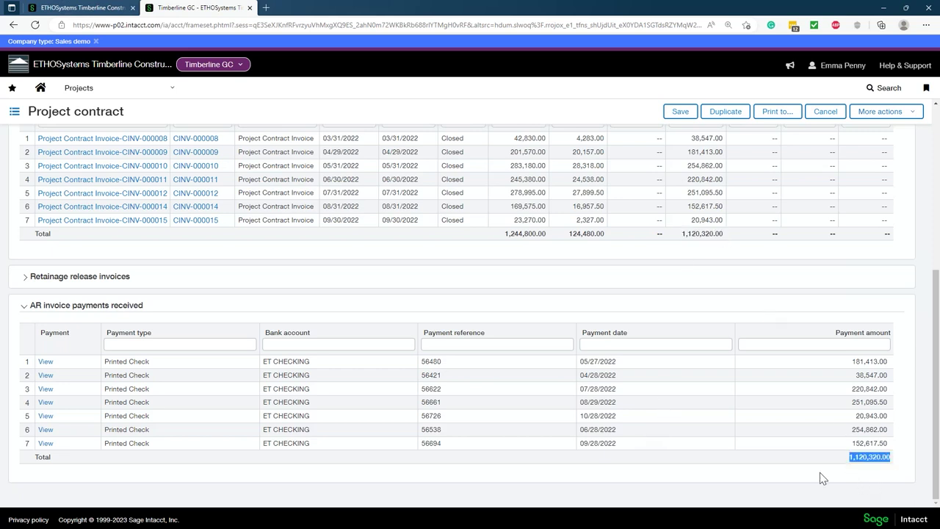
click(660, 480)
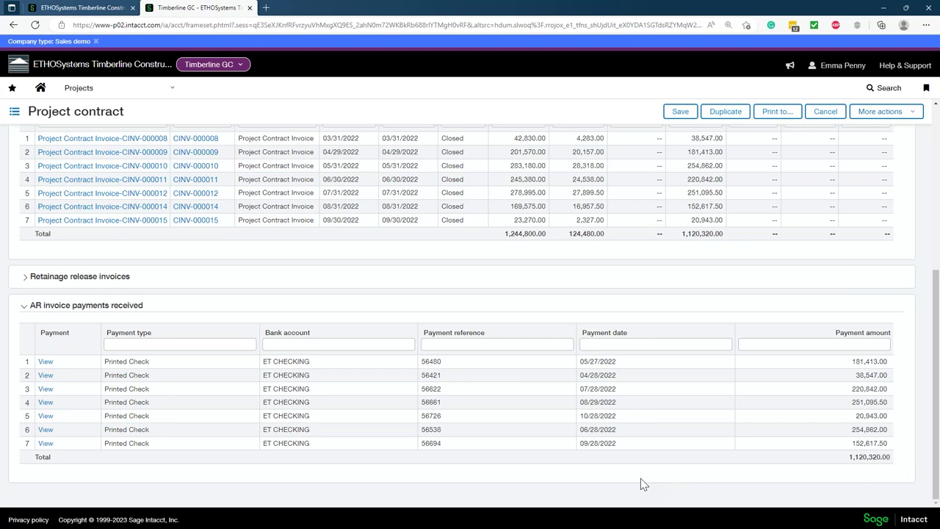
scroll(640, 478, up, 2)
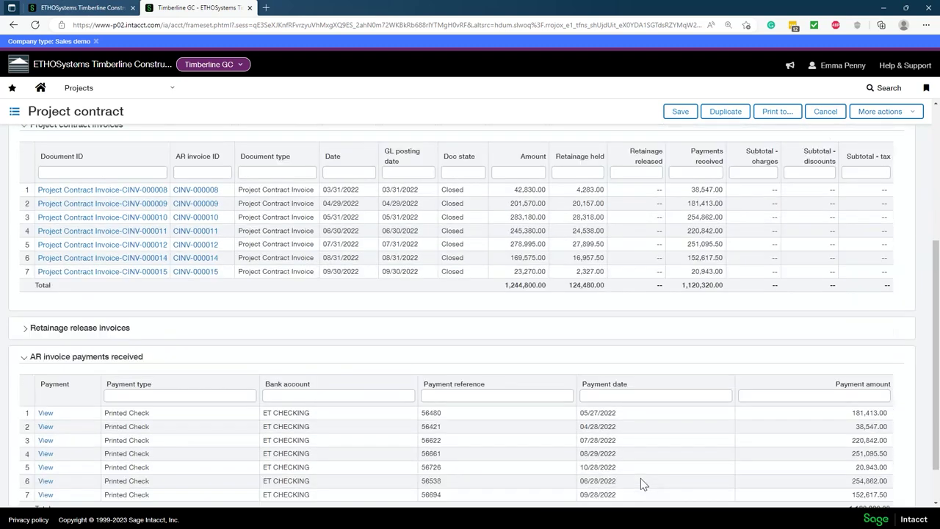
scroll(640, 482, up, 2)
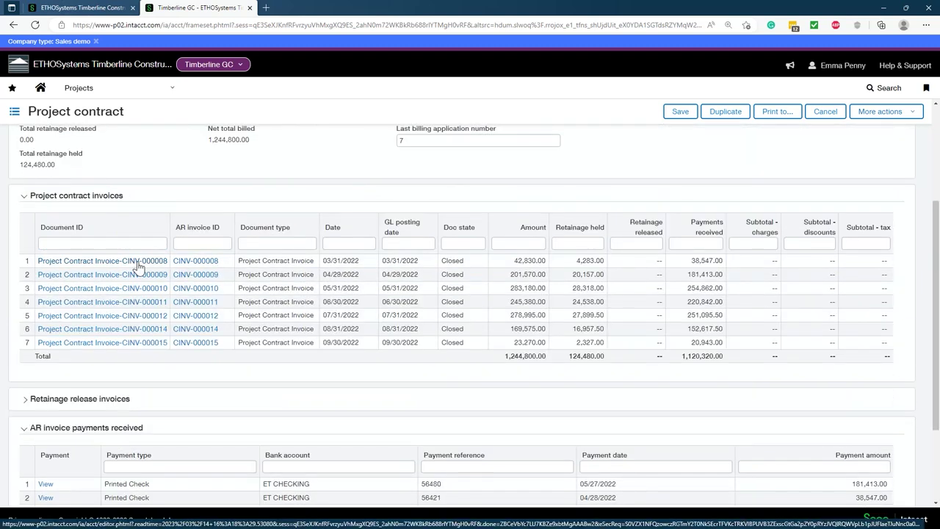
Open the AR invoice dated 03/31/2022 in an enlarged view, review its payment details and close it.
click(187, 265)
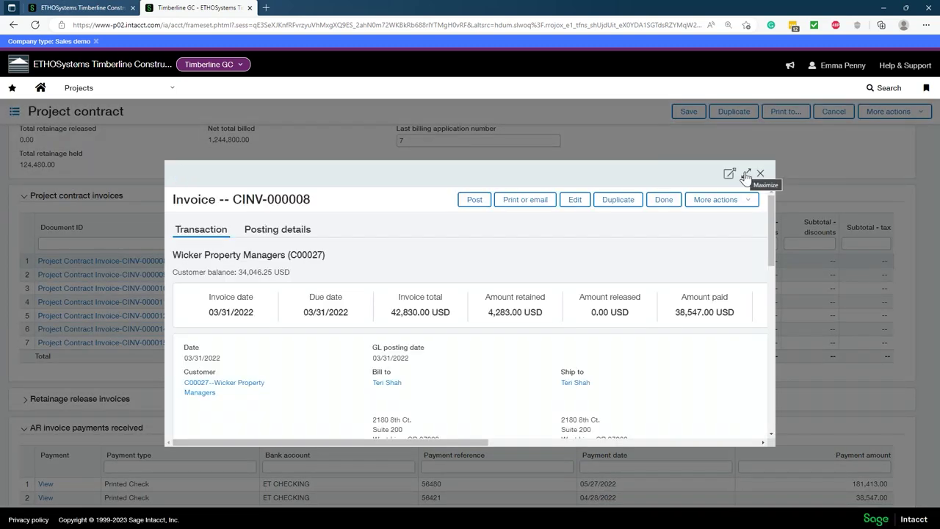
click(745, 175)
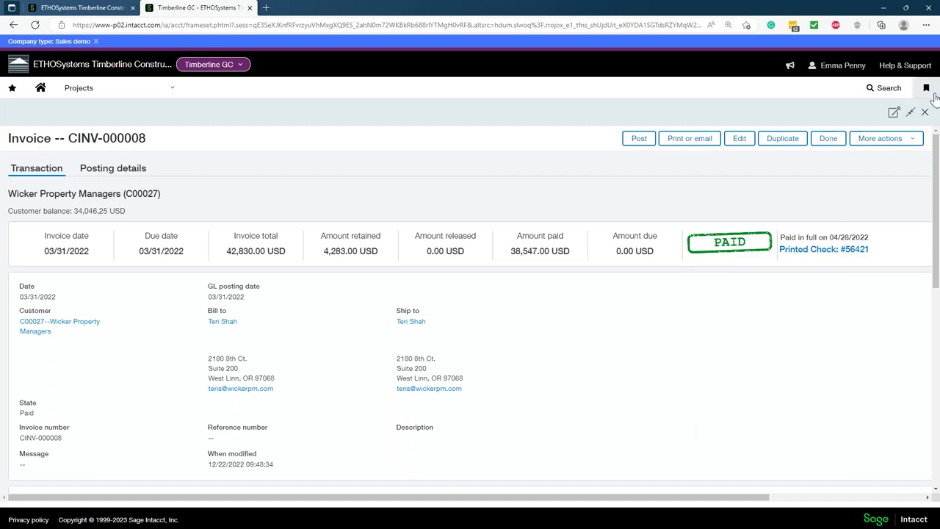
click(924, 113)
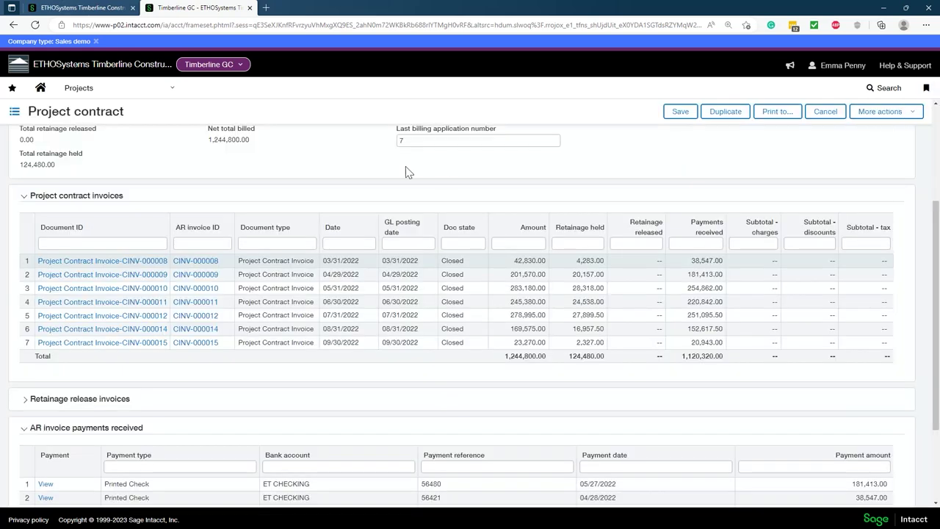
Look over the whole billing details page again, from the billing summary through the invoices to the payments received.
scroll(348, 307, down, 10)
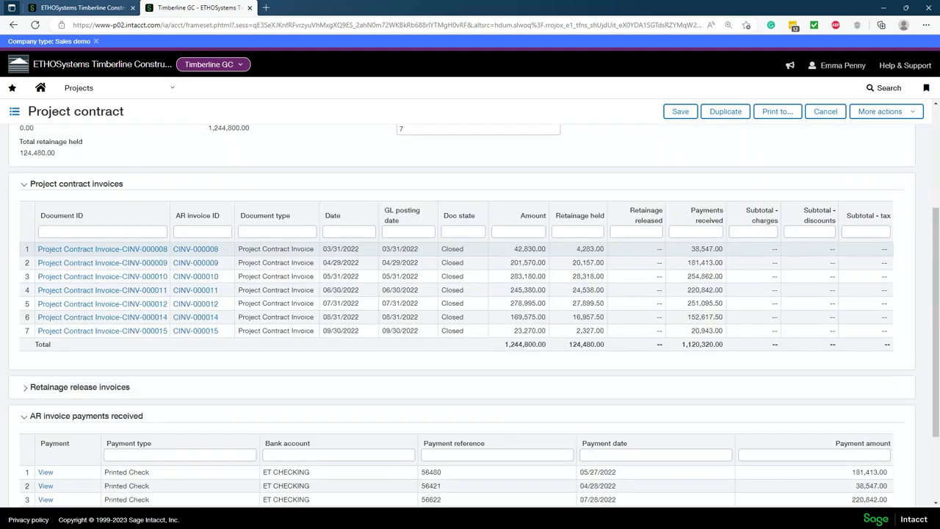
scroll(470, 308, up, 5)
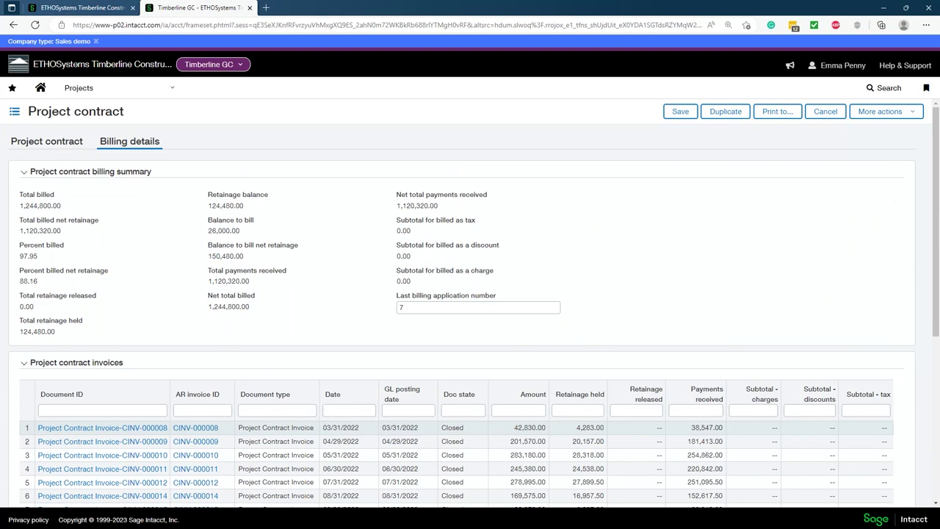
scroll(470, 308, down, 5)
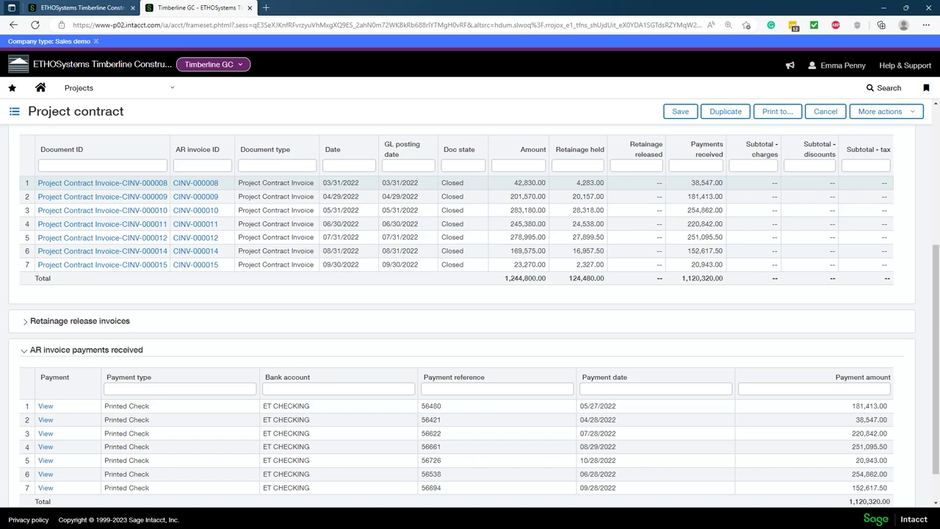
scroll(470, 316, down, 1)
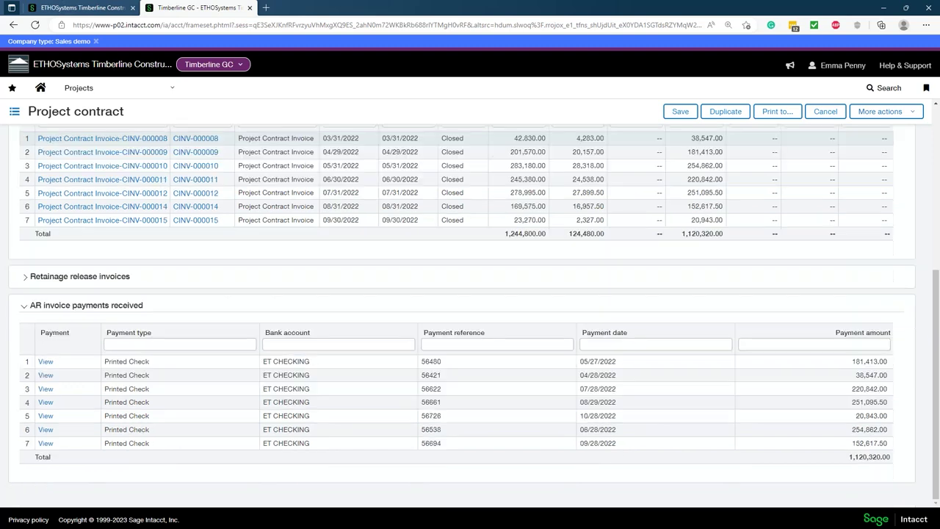
scroll(470, 312, up, 4)
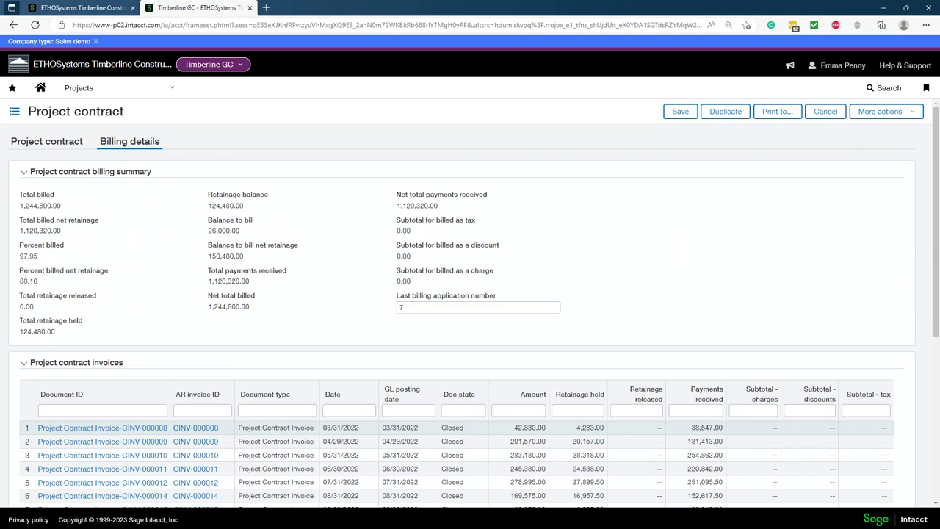
Go to the Change requests list in Projects and view the approved change order request for Five Oaks Storage.
click(172, 98)
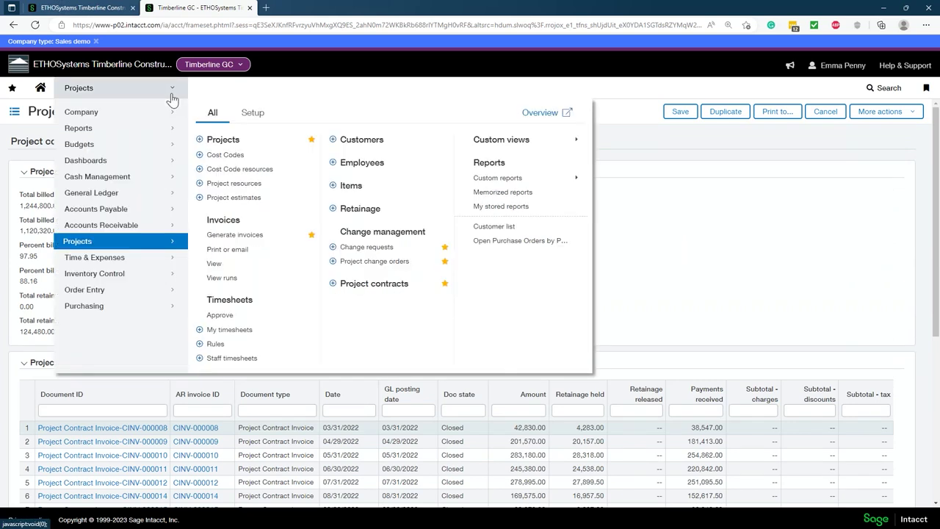
click(379, 251)
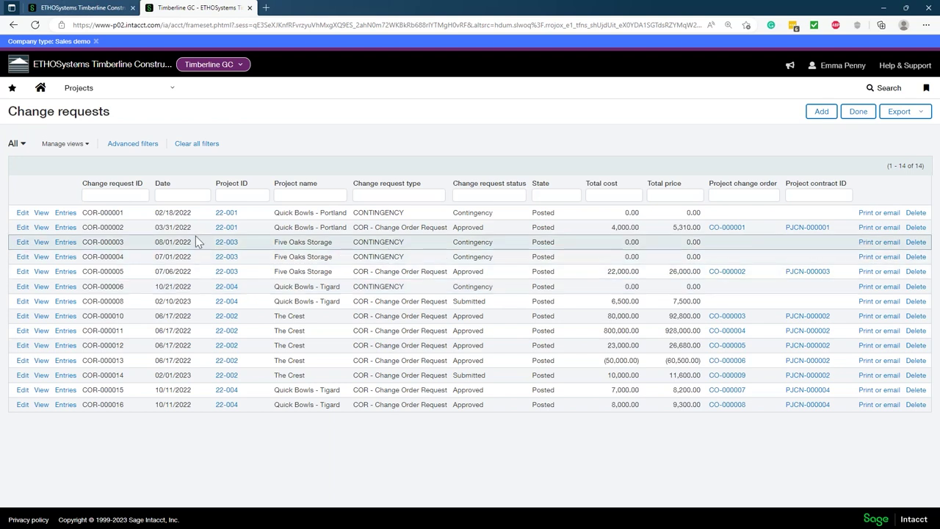
click(806, 230)
click(38, 273)
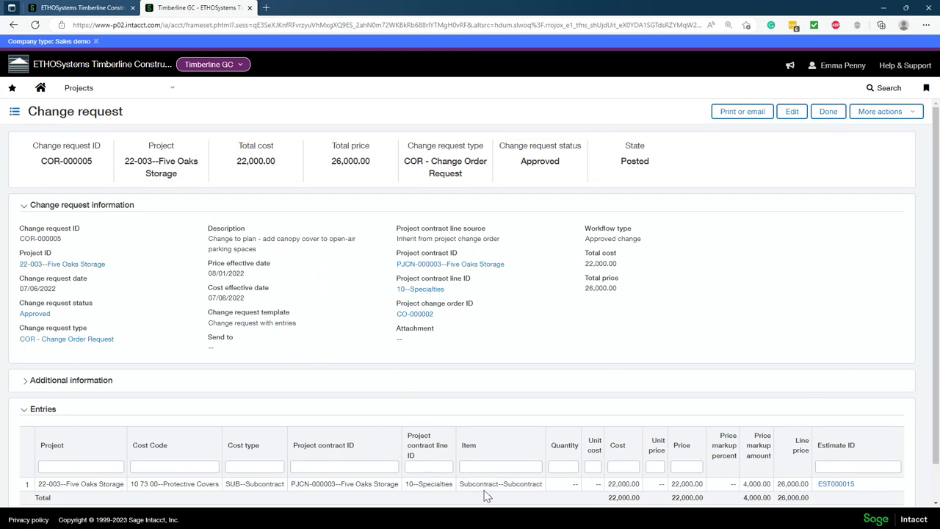
Review the change request's entry, linked estimate, approval status, posting state and project contract information.
scroll(720, 345, down, 1)
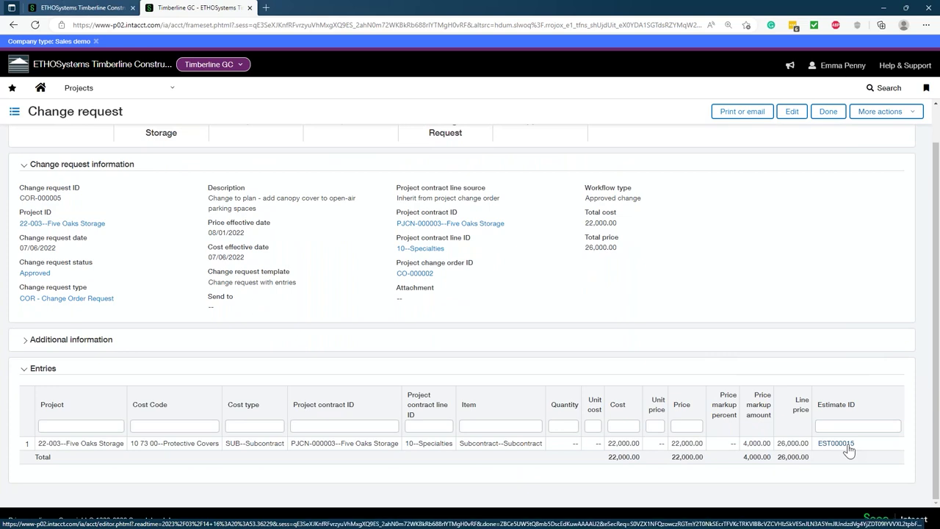
scroll(783, 370, up, 1)
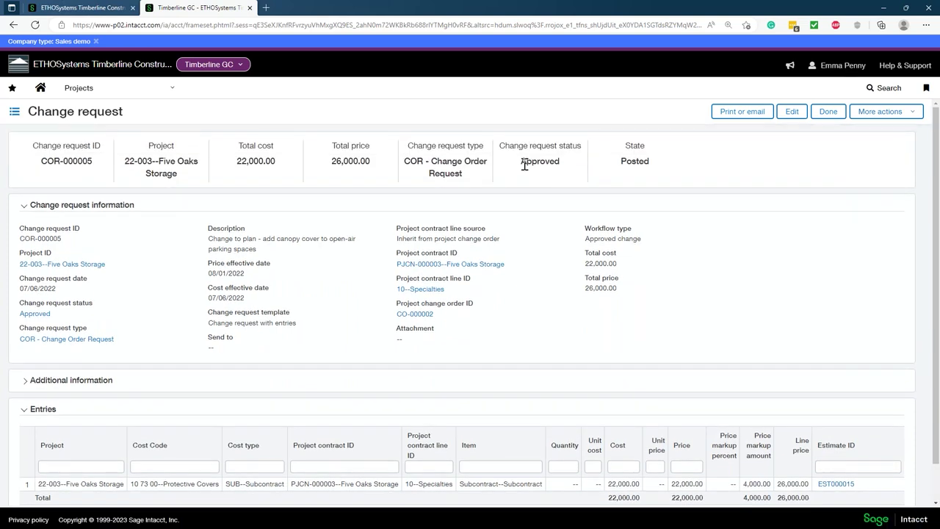
drag(524, 166, 572, 166)
drag(631, 159, 675, 162)
click(696, 304)
scroll(635, 326, down, 1)
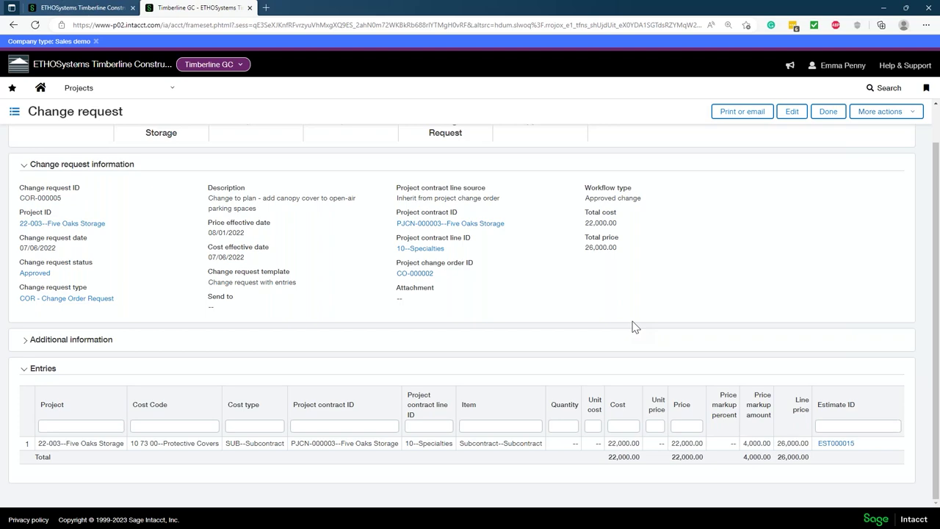
Open the linked project change order in an enlarged view and review its information and included change request.
click(415, 274)
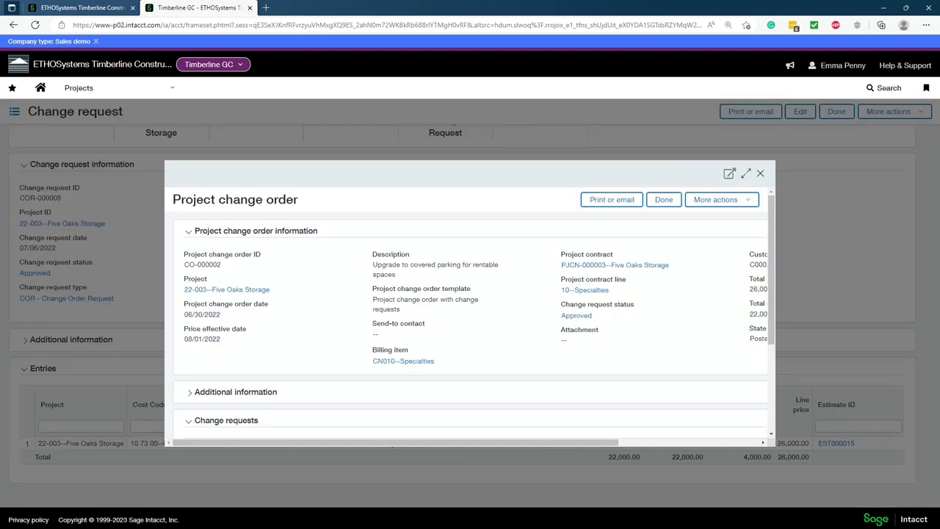
click(746, 173)
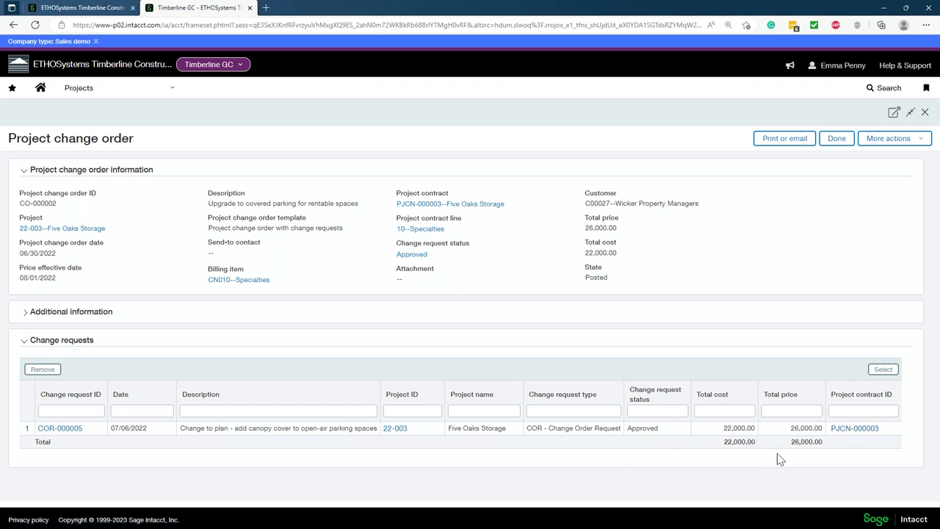
Check the total price of the change request included in the project change order and close the change order.
drag(790, 429, 826, 432)
click(684, 471)
click(925, 112)
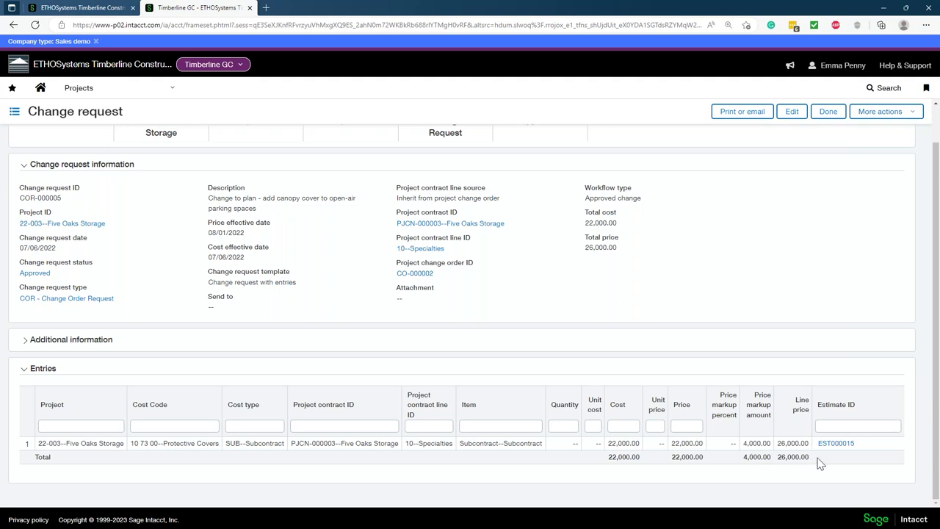
Open the estimate linked to the change request entry in an enlarged view, review its change request estimate entries, and close it.
click(836, 443)
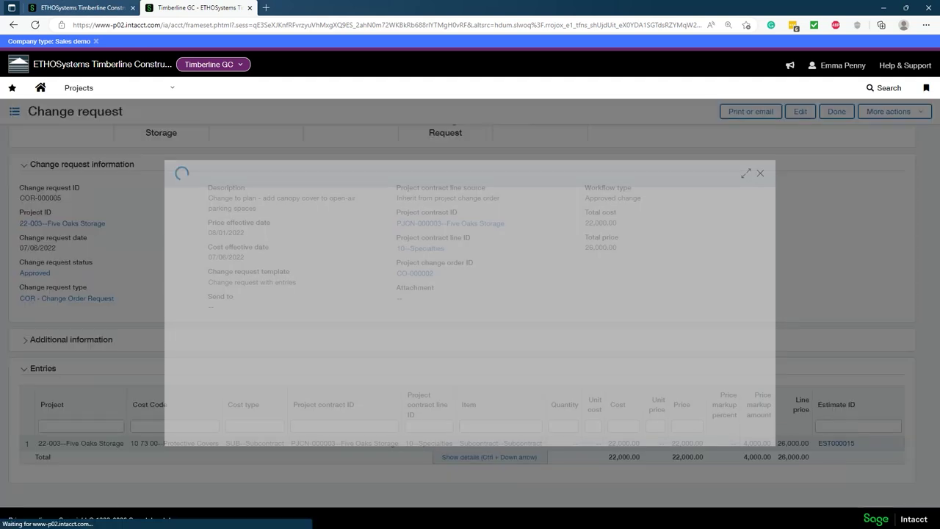
click(745, 173)
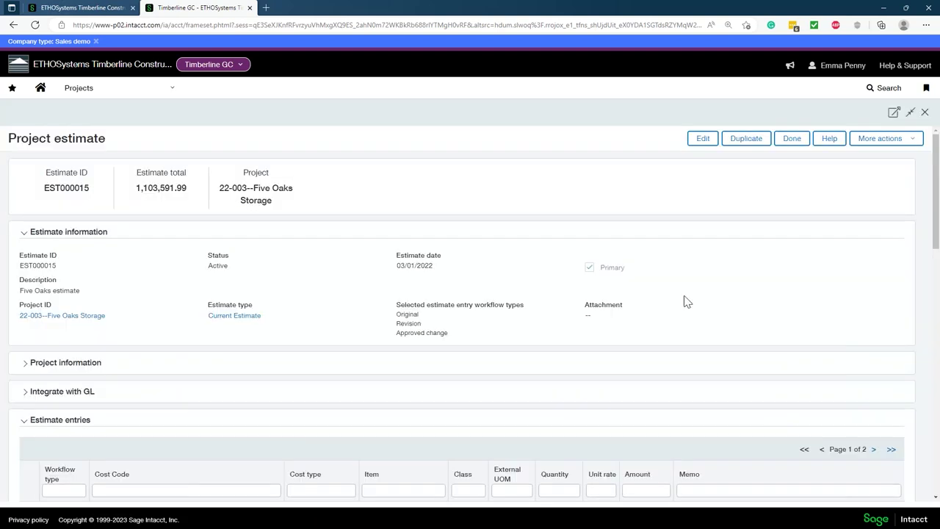
scroll(683, 303, down, 6)
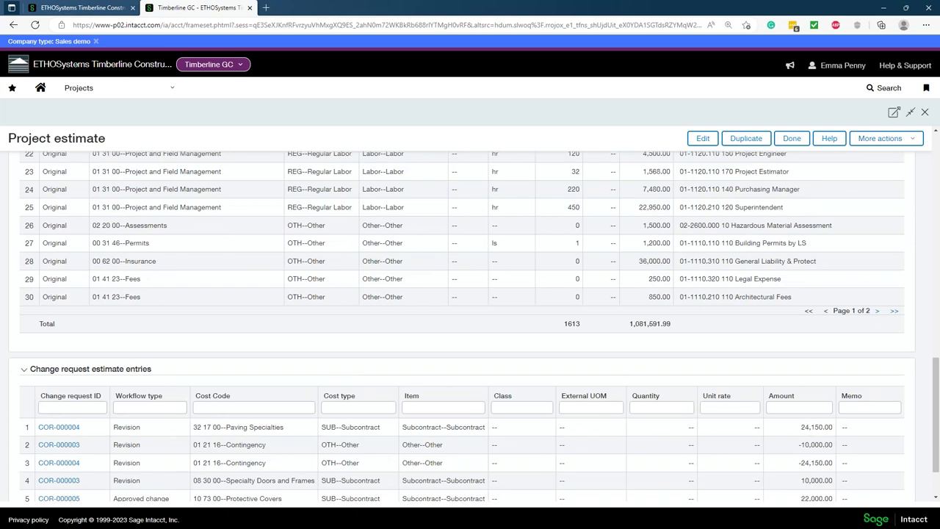
scroll(646, 319, down, 2)
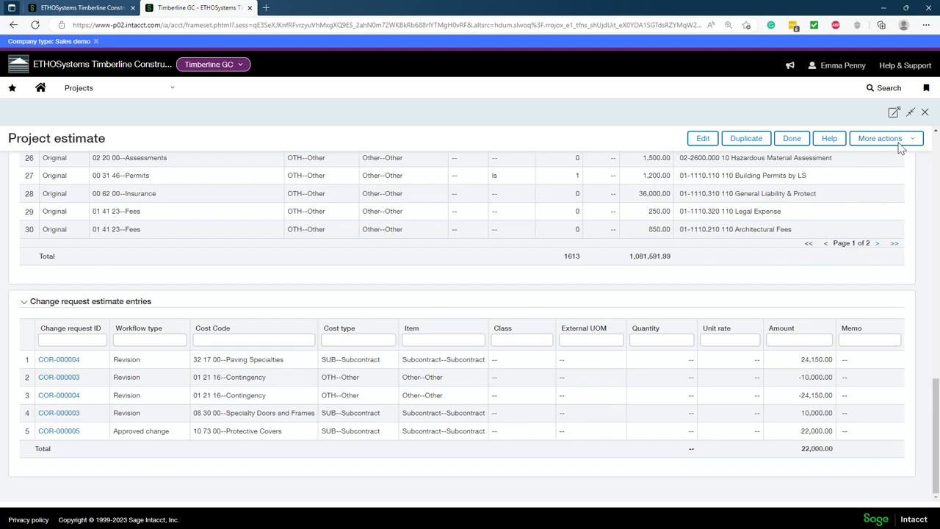
click(924, 113)
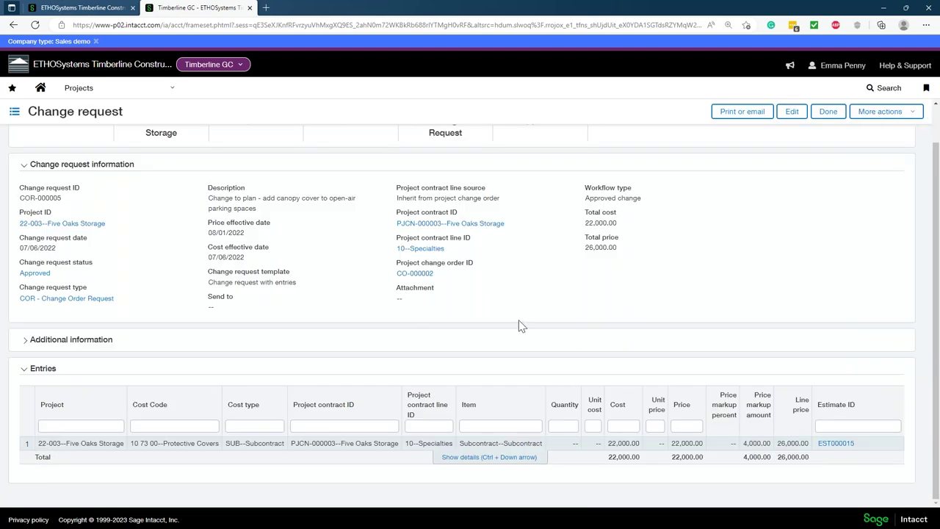
Leave the change request and open the 09/15/2022 Beaverton Sand & Gravel purchase order from the Purchase Order list in Purchasing.
scroll(520, 325, up, 1)
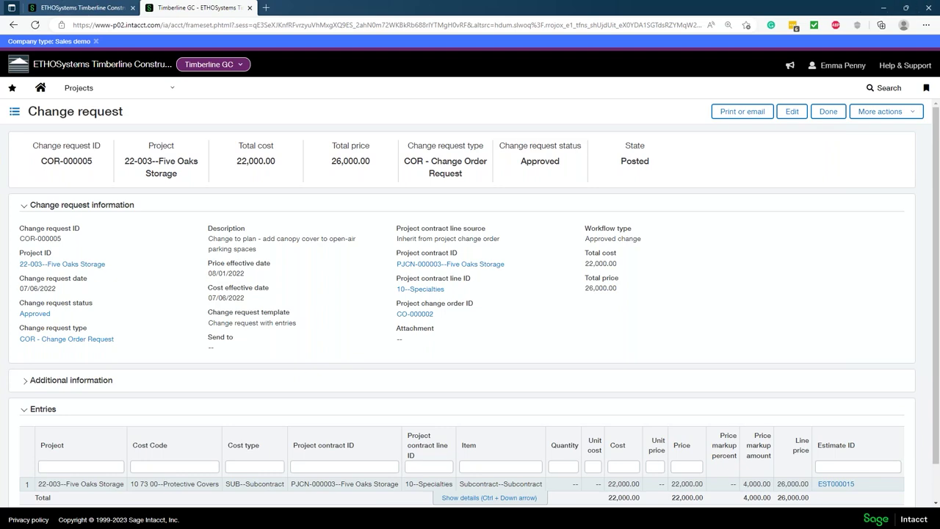
click(830, 117)
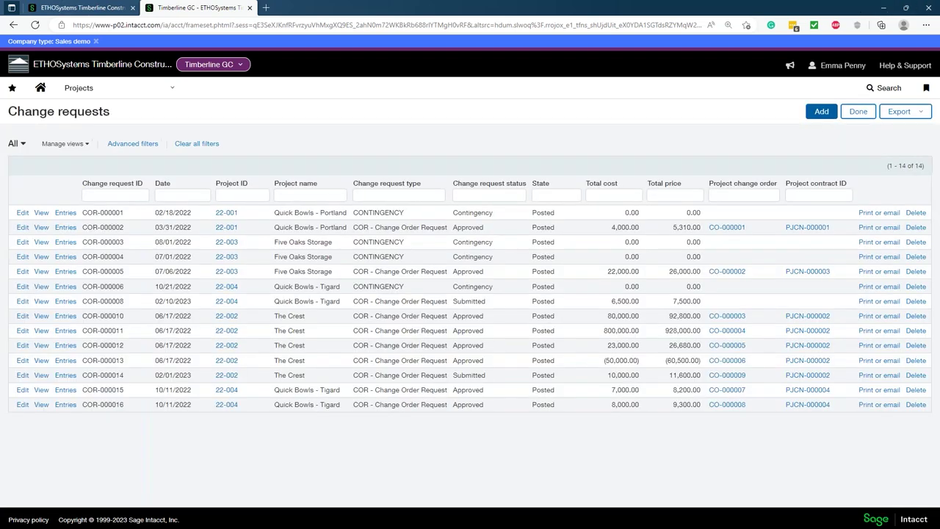
mouse_move(124, 91)
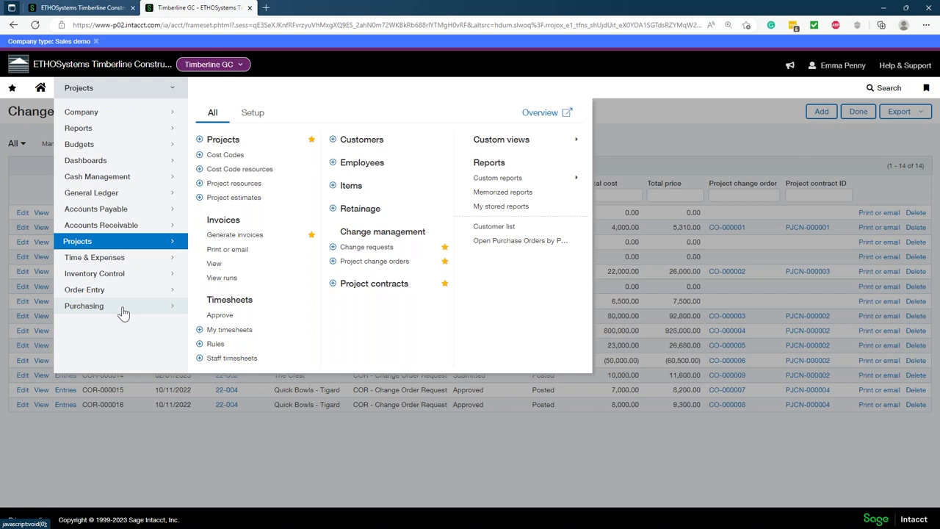
mouse_move(123, 313)
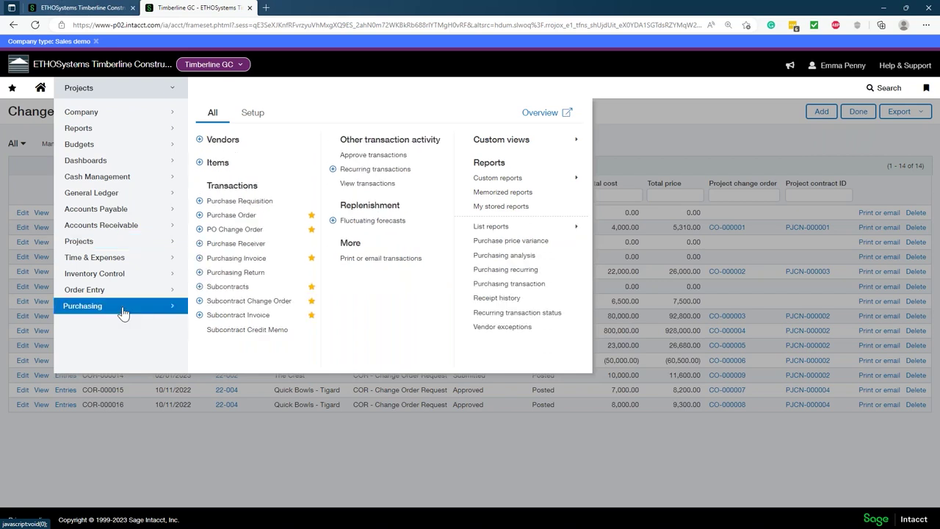
click(247, 216)
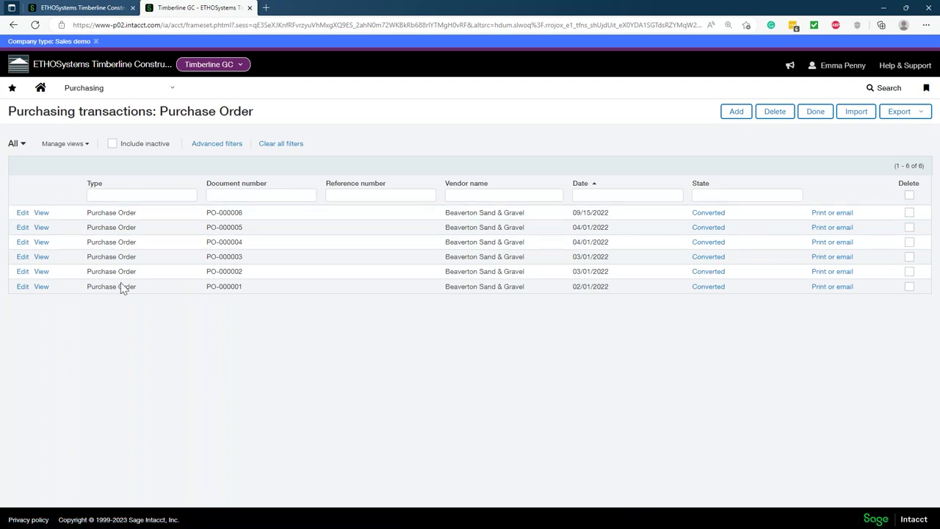
click(22, 213)
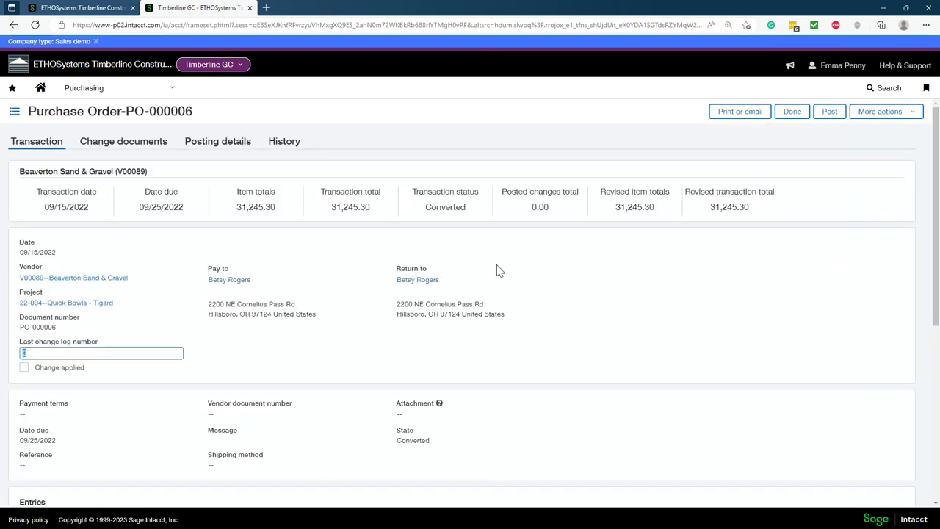
click(546, 324)
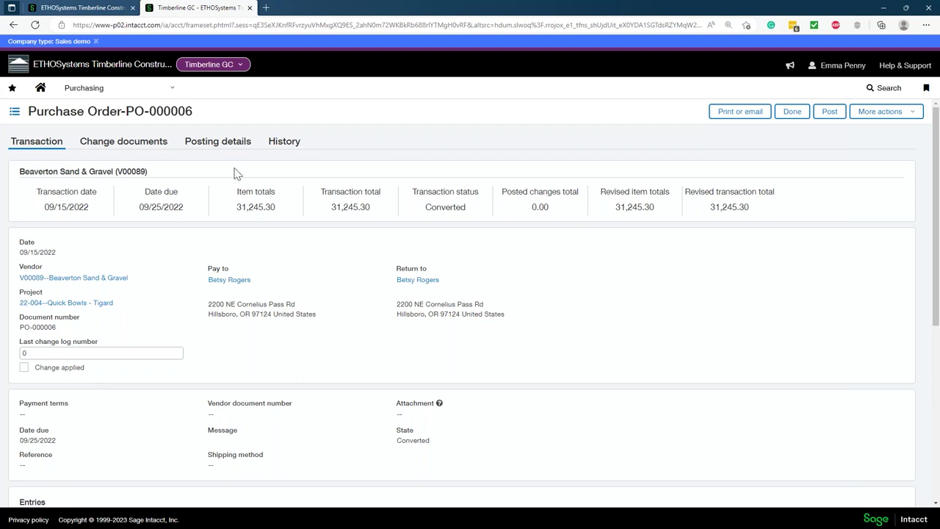
Review the purchase order's history, including the purchasing invoices converted from it.
click(284, 141)
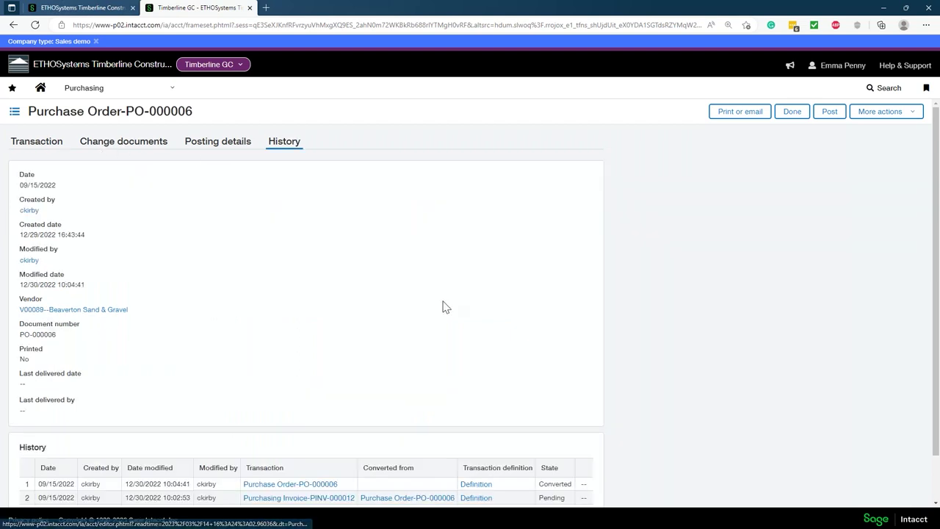
scroll(455, 304, down, 2)
scroll(300, 151, up, 1)
scroll(297, 294, down, 2)
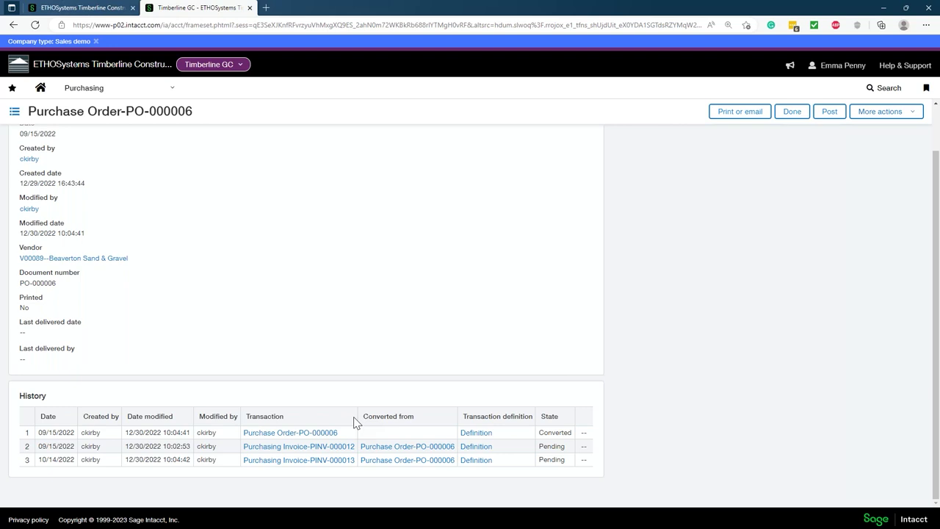
scroll(354, 422, up, 3)
Return to the purchase order's transaction details and review its line entries with cost codes, quantities converted and extended prices.
click(28, 144)
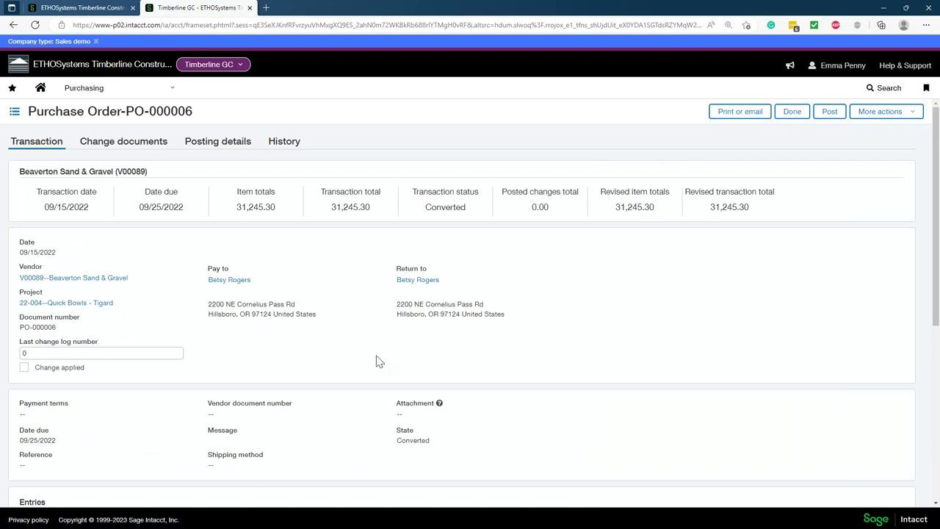
scroll(378, 361, down, 4)
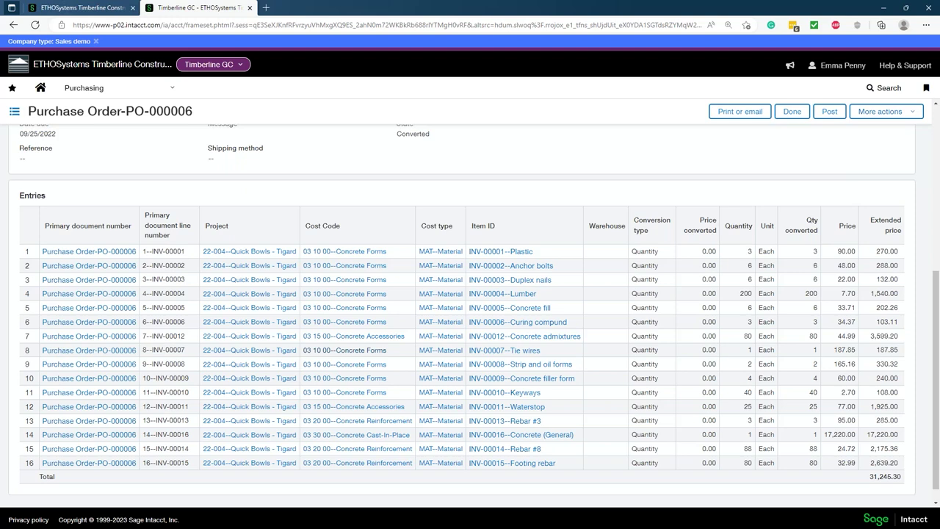
scroll(308, 199, up, 10)
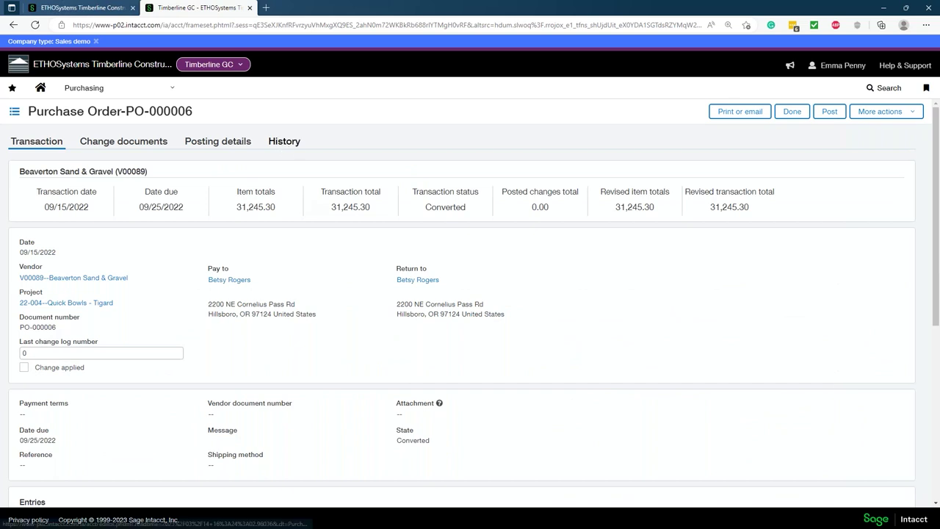
From the purchase order's history, open the 09/15/2022 purchasing invoice in an enlarged view, review its details and entries, and close it.
click(283, 143)
scroll(344, 298, down, 1)
scroll(348, 300, down, 1)
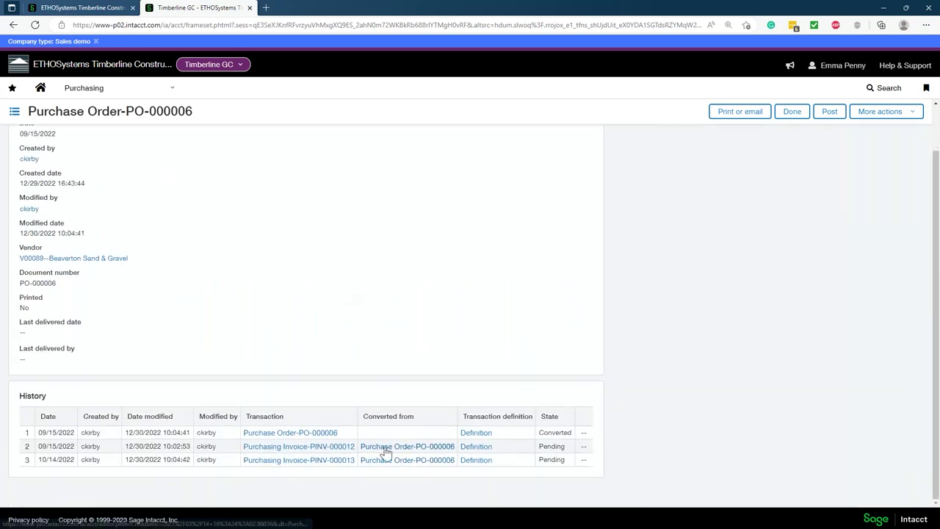
click(319, 446)
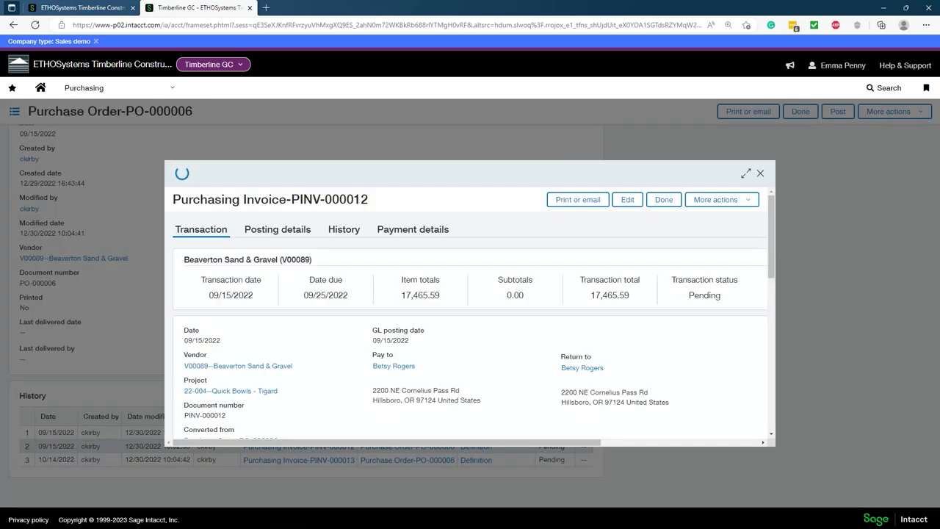
click(746, 172)
scroll(684, 321, down, 5)
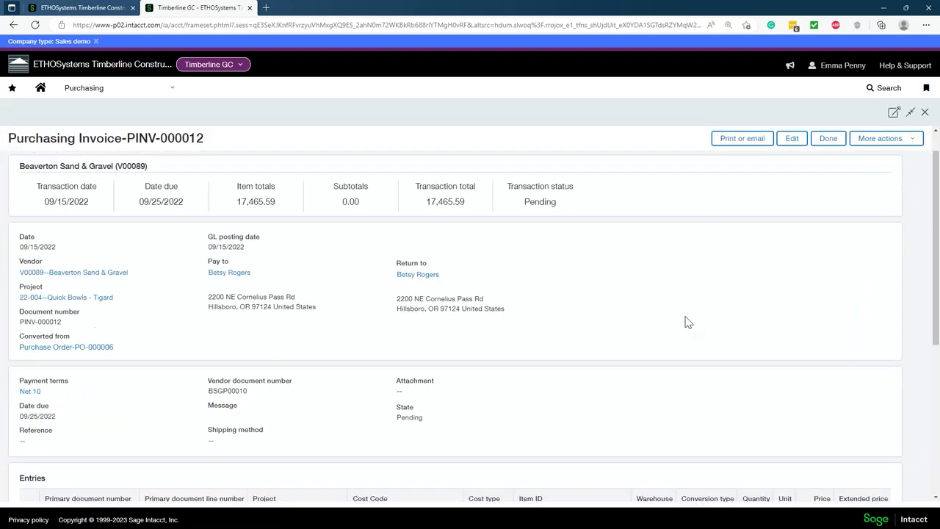
scroll(687, 321, down, 2)
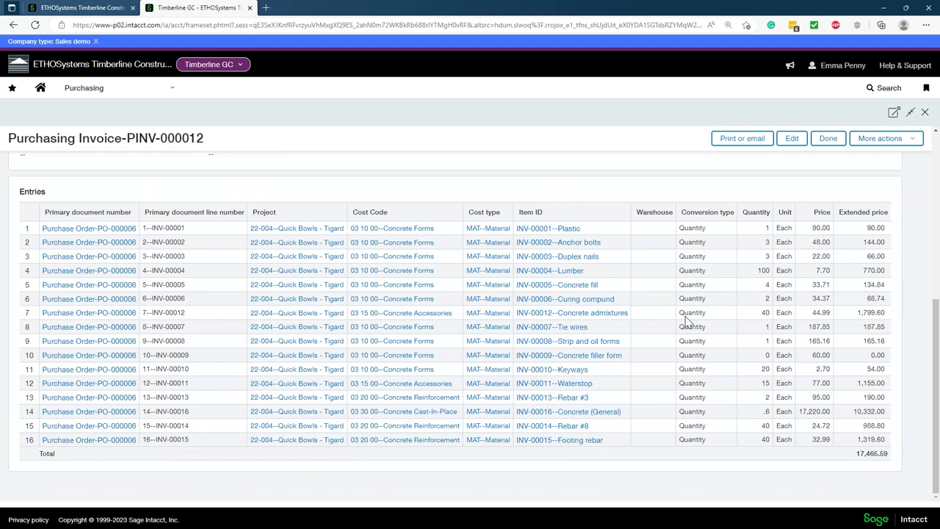
scroll(687, 321, up, 10)
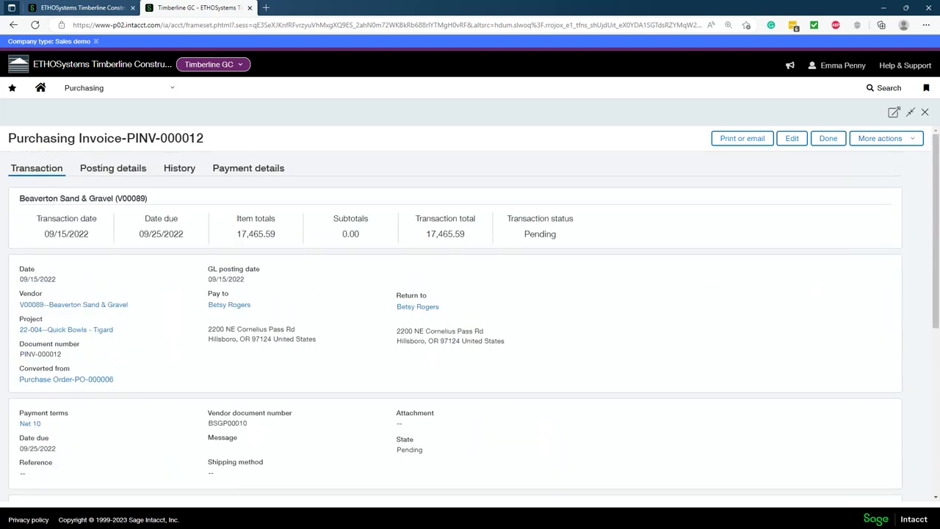
click(924, 111)
scroll(438, 282, up, 2)
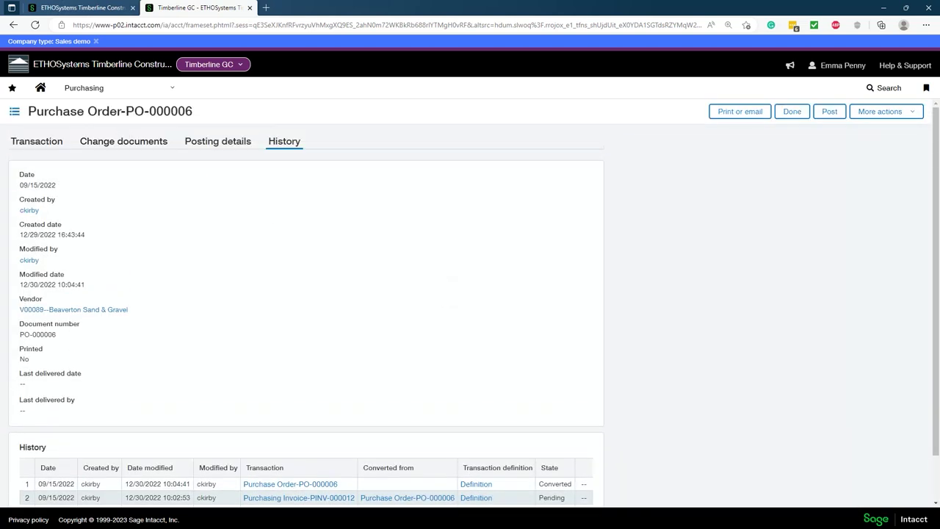
click(107, 93)
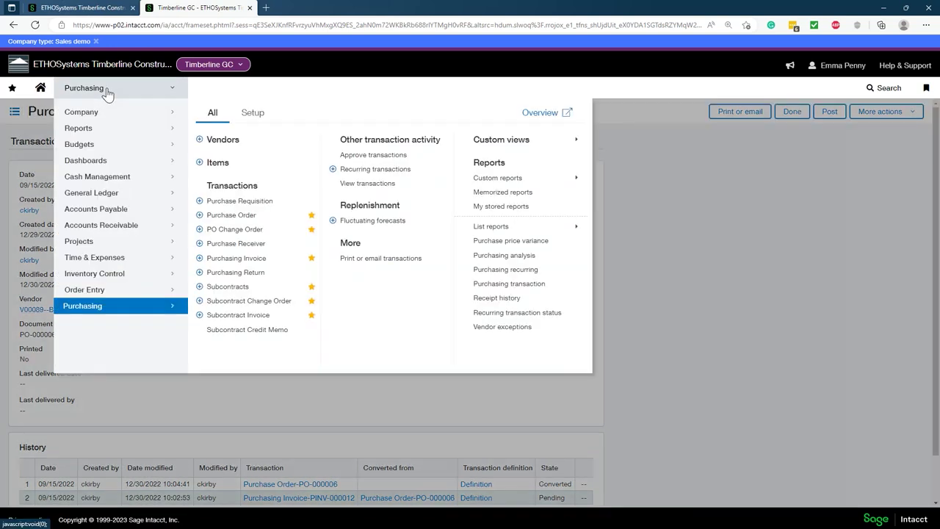
click(649, 197)
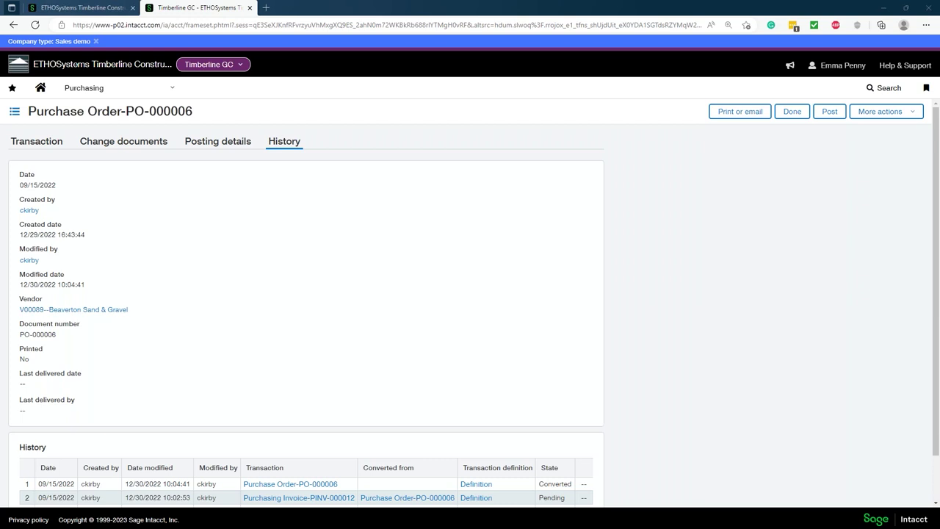
Switch to the Sage Intacct Update presentation in Canva and present it full screen from the report name list on slide 14.
drag(923, 267, 434, 22)
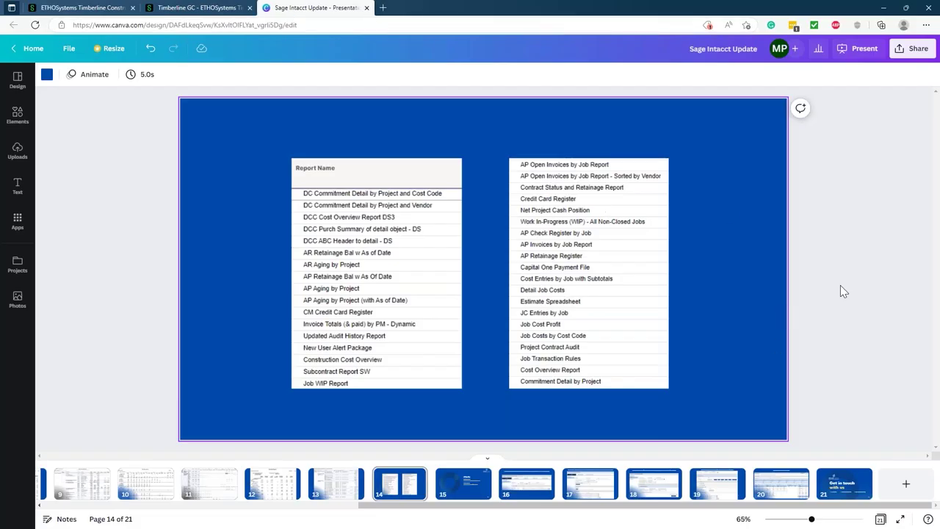
click(858, 49)
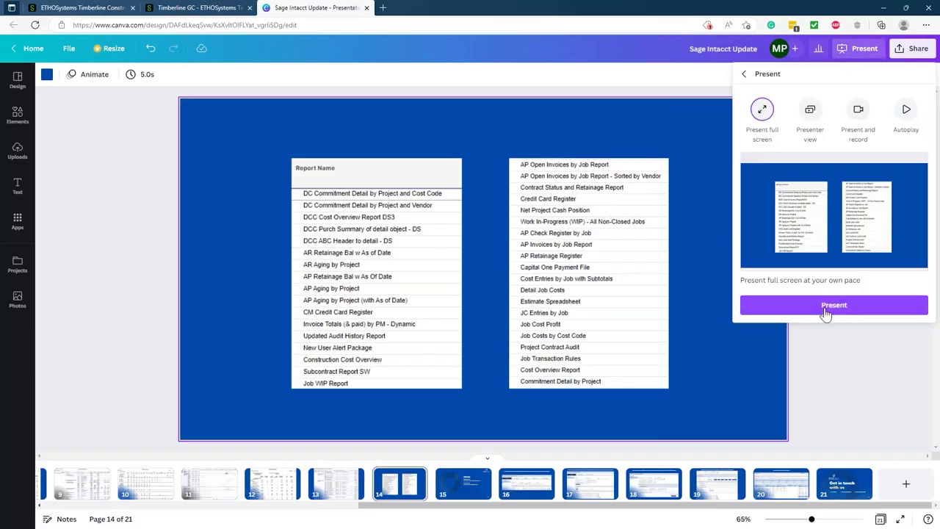
click(826, 306)
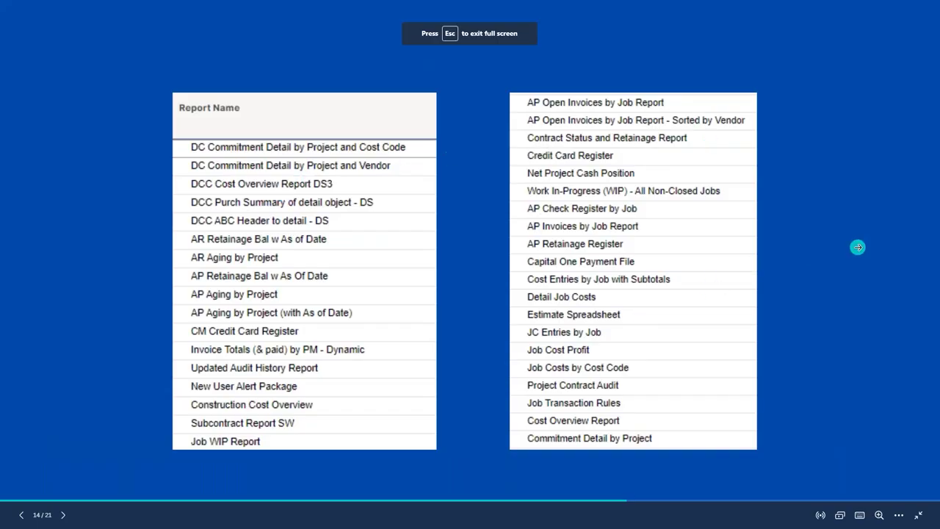